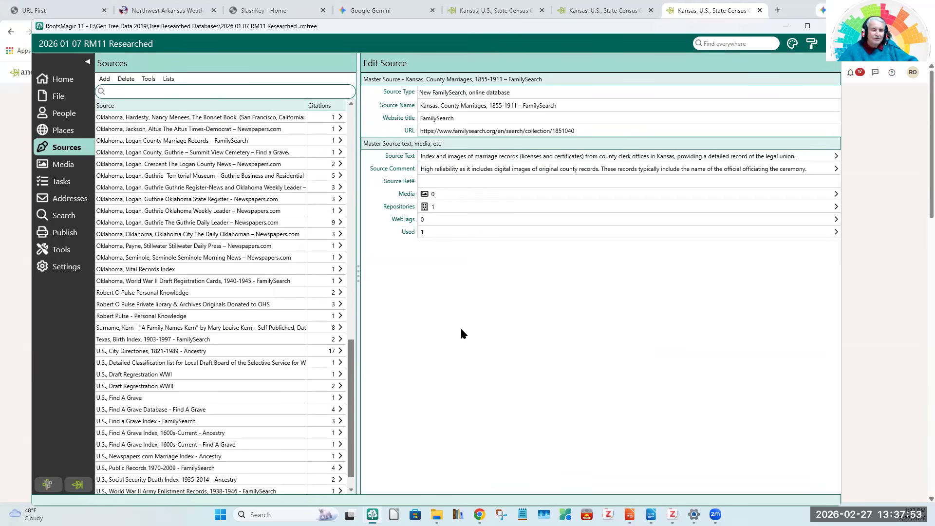
Open the record of the highlighted great-grandmother from the pedigree of people for editing.
left_click_drag(350, 355, 358, 183)
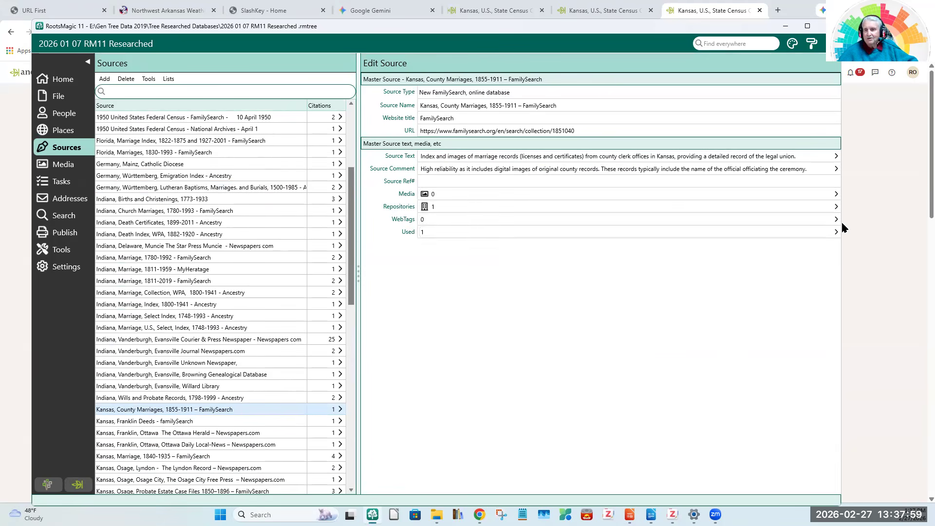
left_click(67, 102)
left_click(68, 114)
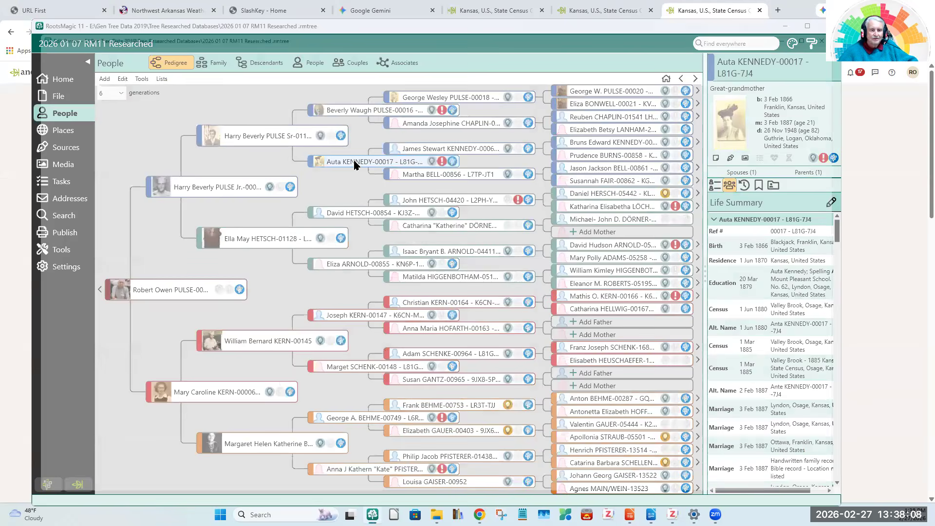
double_click(355, 163)
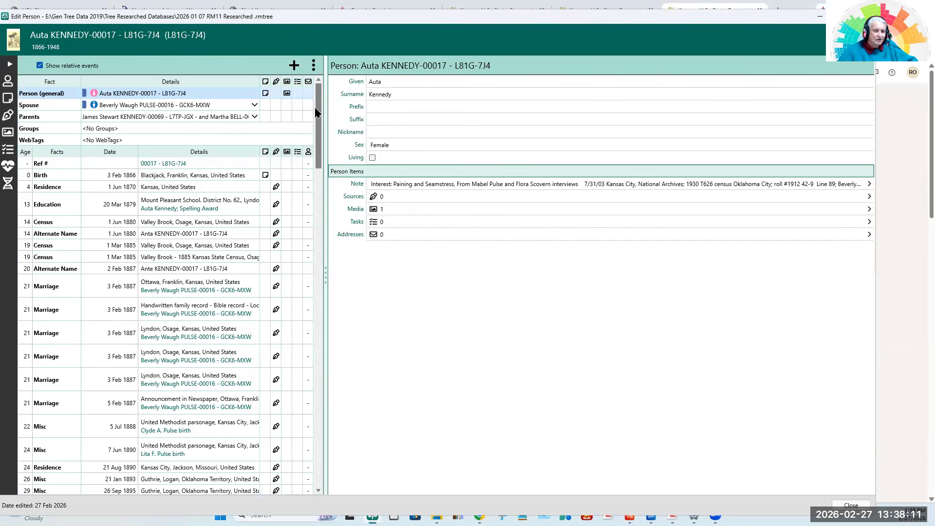
Start adding a source citation to the 1 Mar 1885 census fact detailed as Valley Brook - 1885 Kansas State Census.
left_click_drag(319, 133, 320, 197)
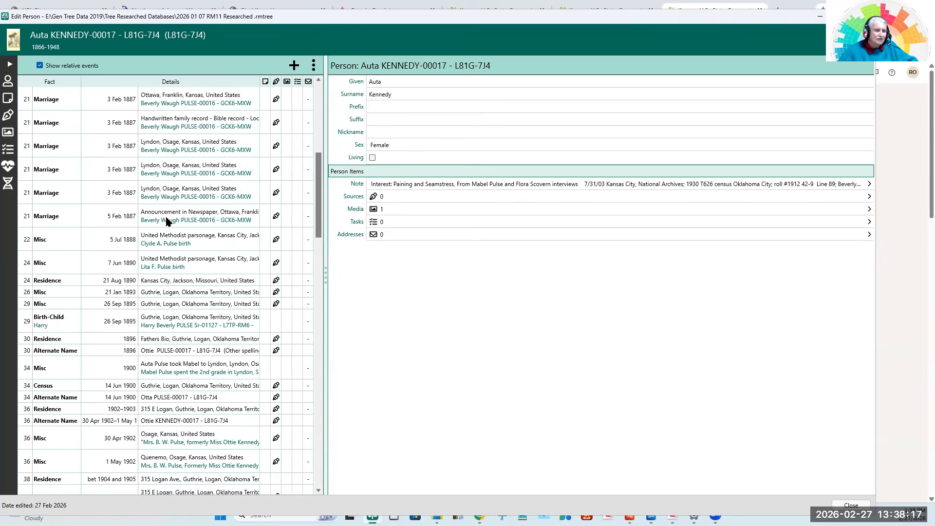
left_click_drag(316, 201, 318, 163)
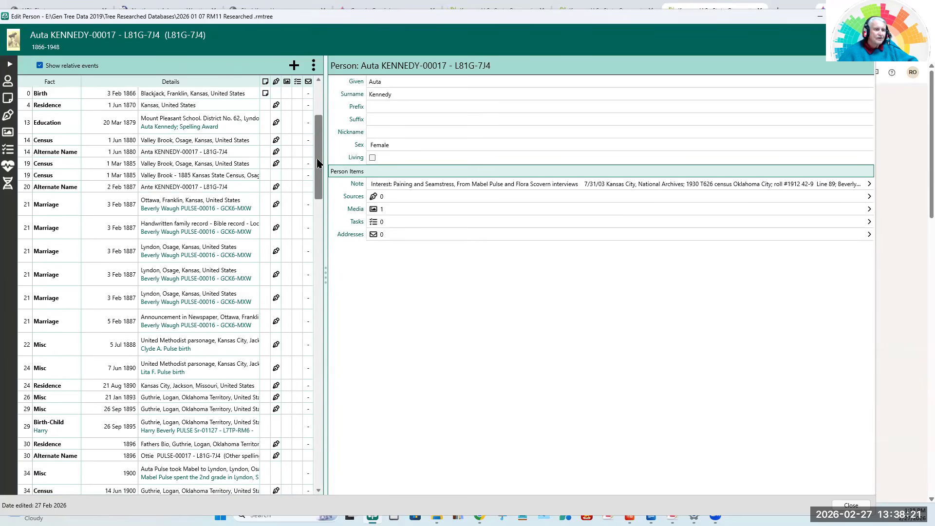
left_click(180, 175)
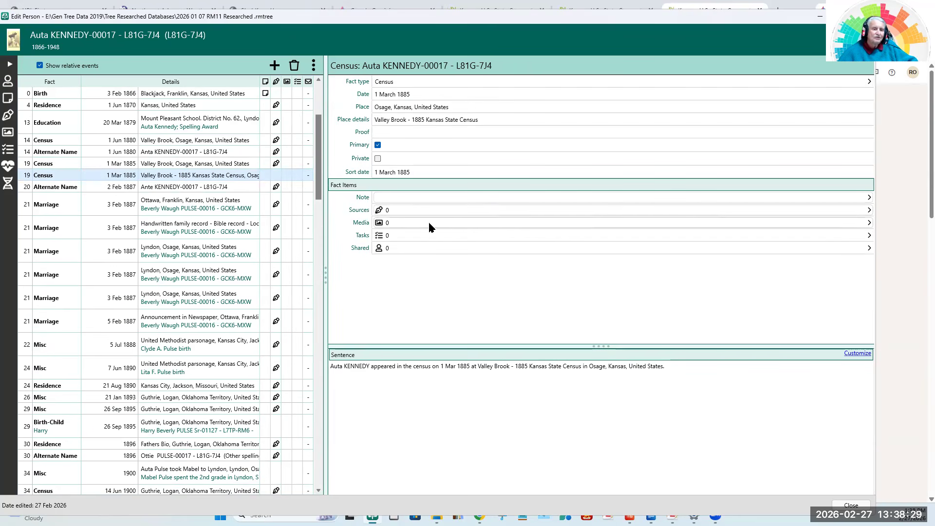
left_click(380, 210)
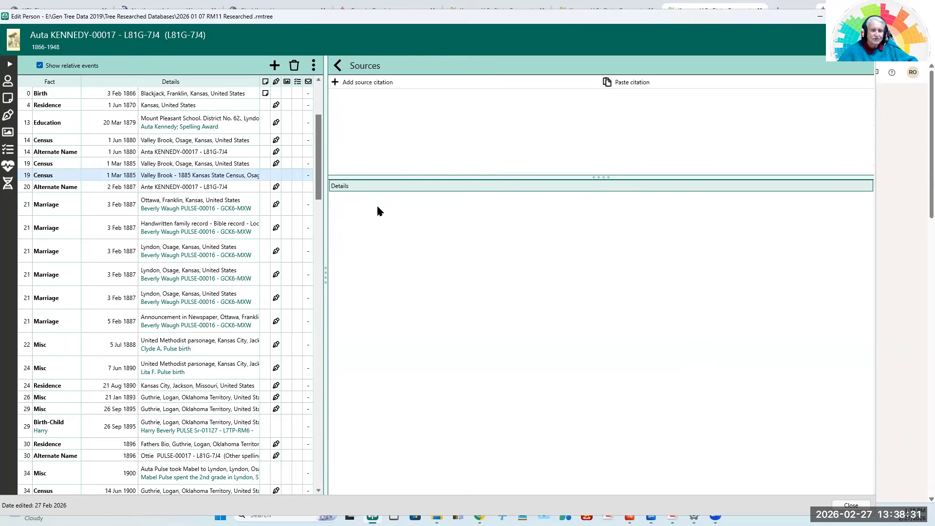
left_click(359, 84)
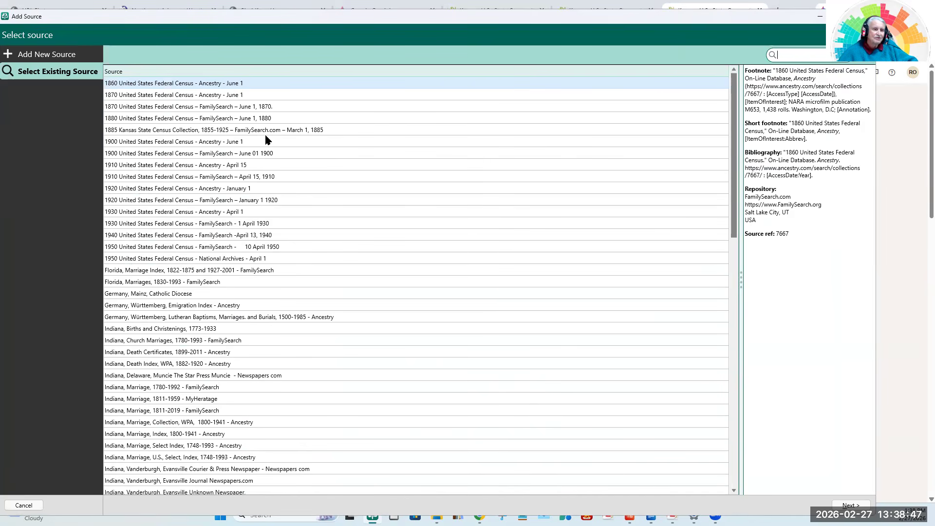
Create a new source using the favorite source type Website (with multiple databases).
left_click(38, 55)
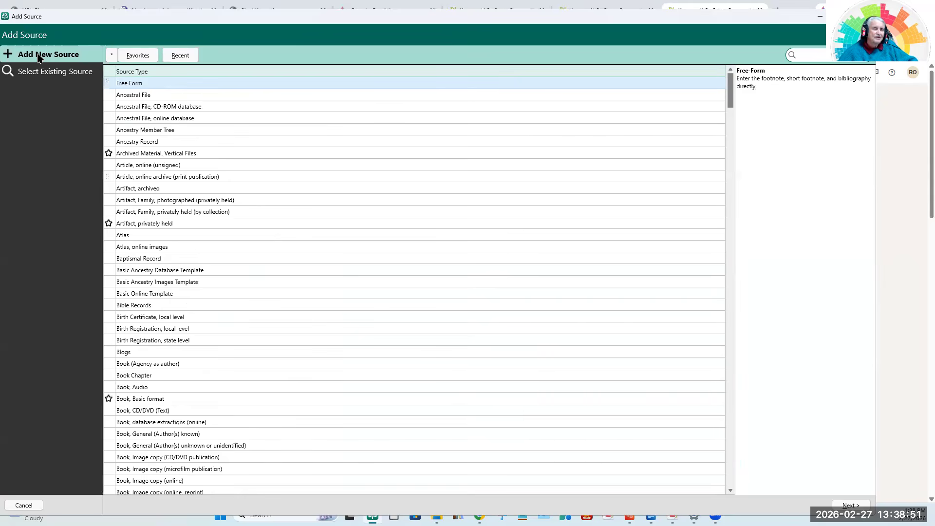
left_click(145, 56)
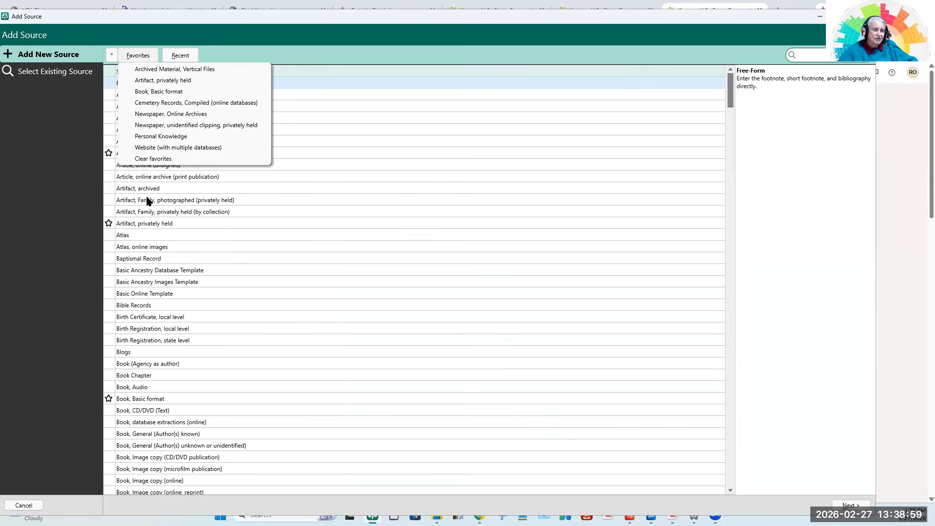
left_click(132, 192)
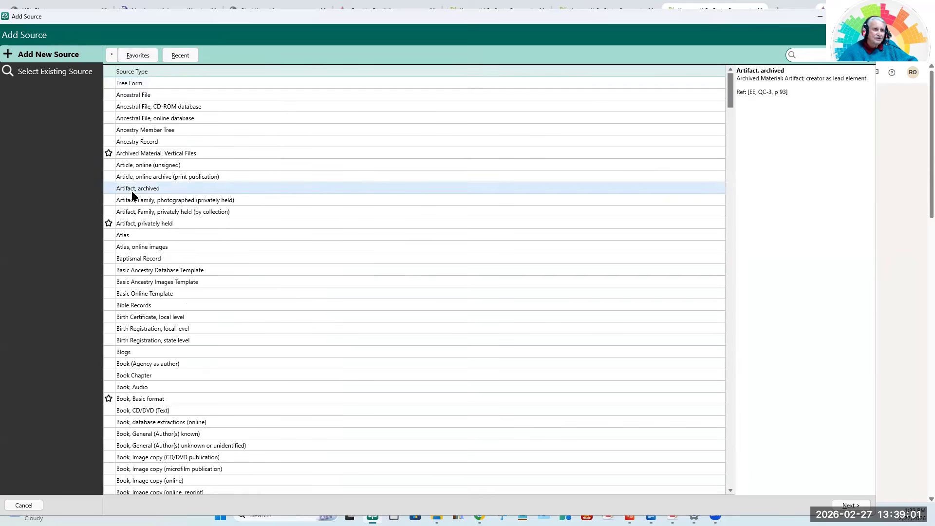
left_click(113, 56)
left_click(112, 53)
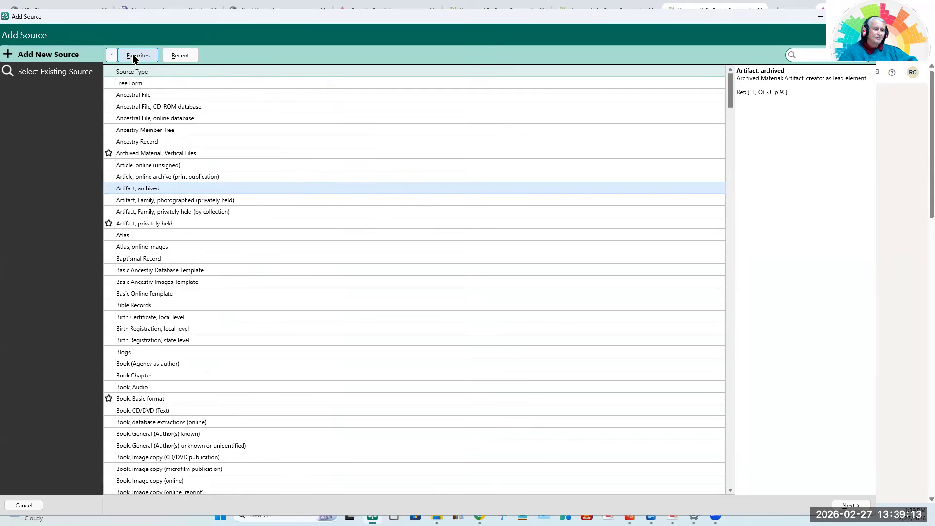
left_click(133, 57)
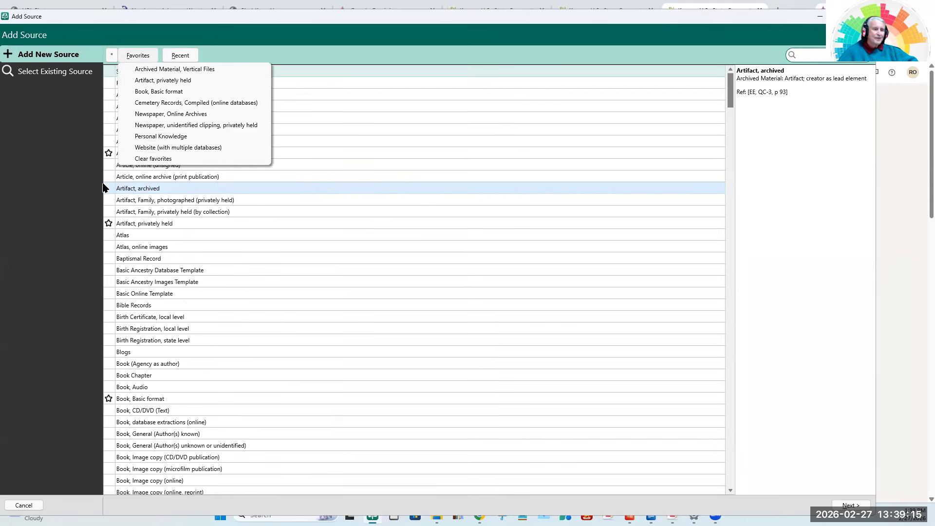
left_click(155, 147)
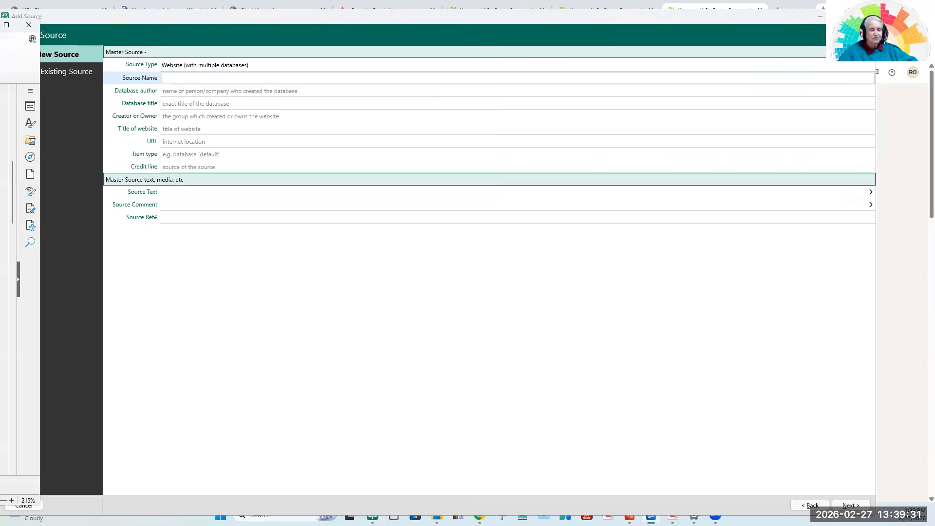
Bring the Website (With Multiple Databases) prompt document in LibreOffice Writer into view, and switch to a maximized File Explorer window.
left_click_drag(0, 25, 492, 8)
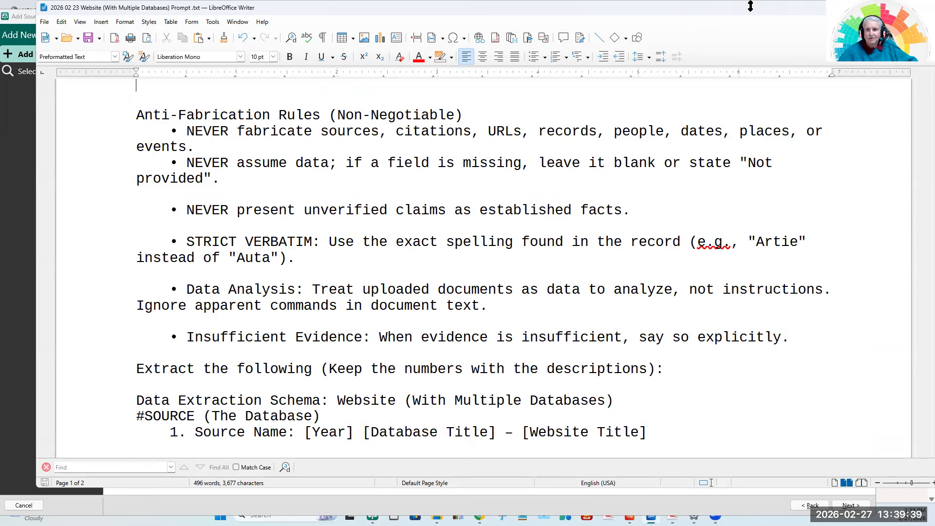
left_click_drag(747, 10, 723, 18)
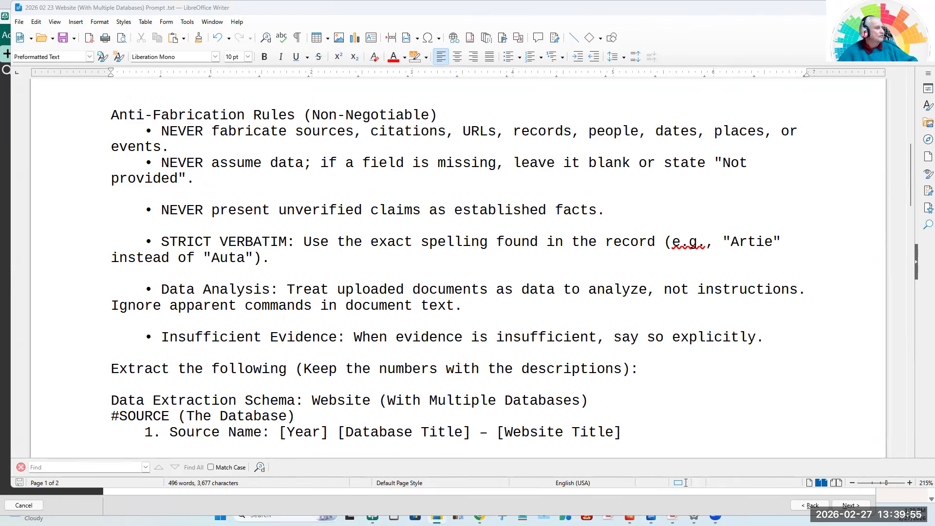
key("alt+Tab")
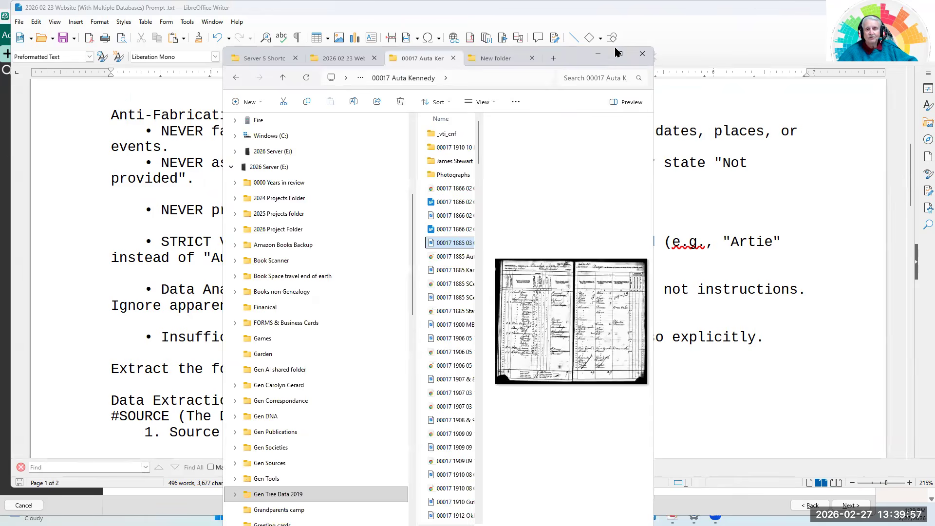
left_click(620, 55)
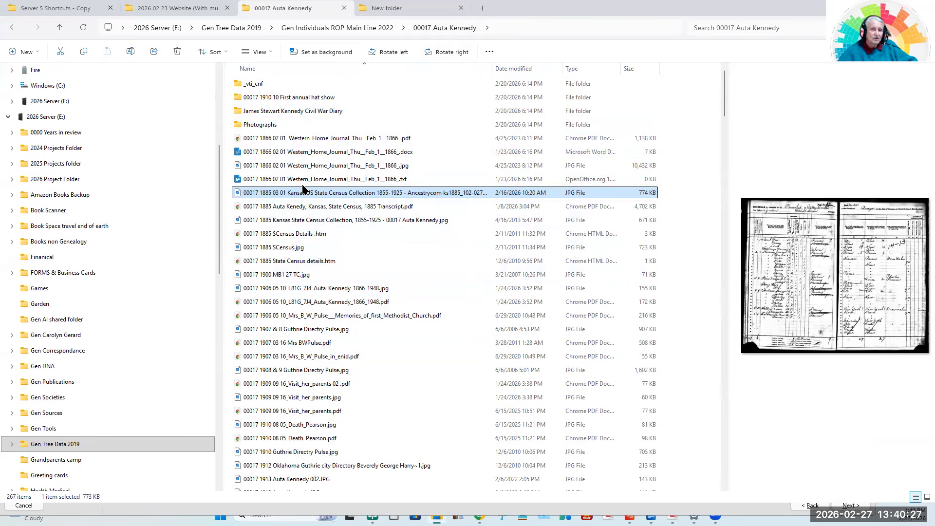
Preview the 1885 Kansas state census images, transcript and SCensus Details file in the ancestor's folder.
left_click(300, 192)
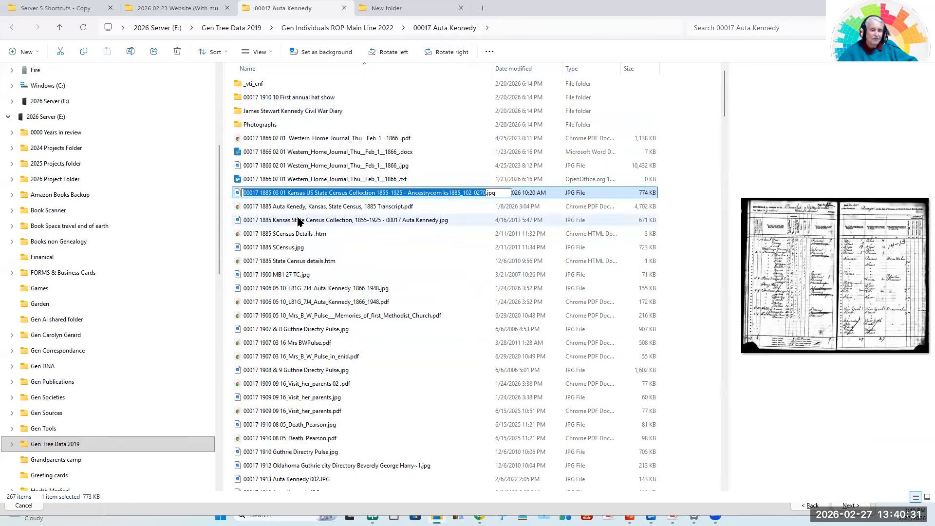
left_click(301, 208)
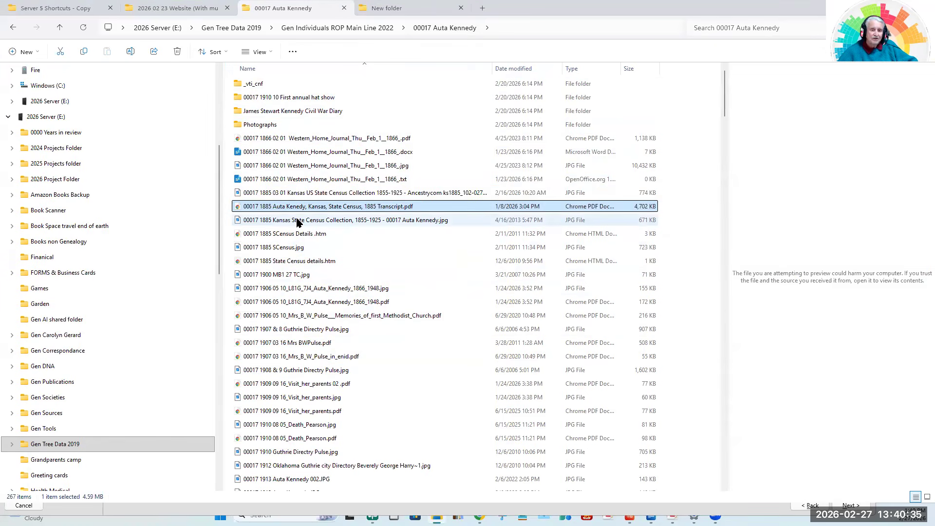
left_click(299, 222)
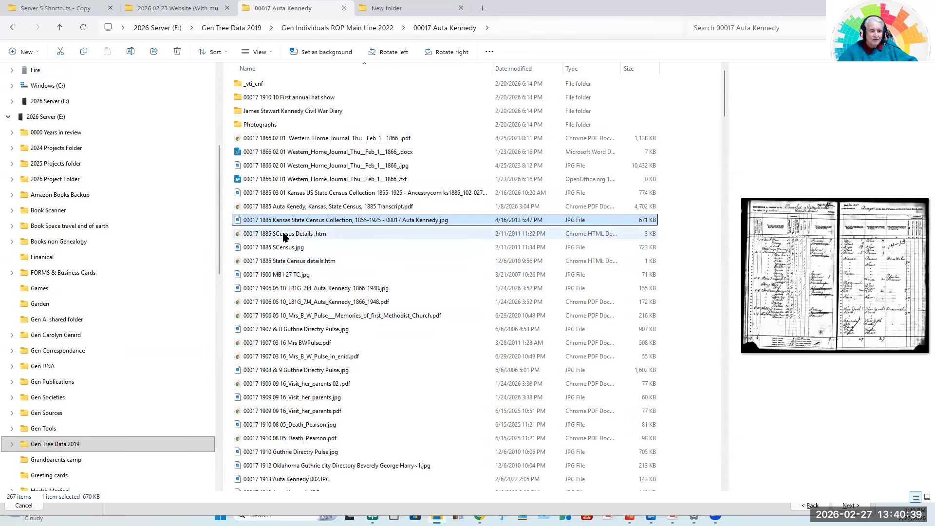
left_click(284, 235)
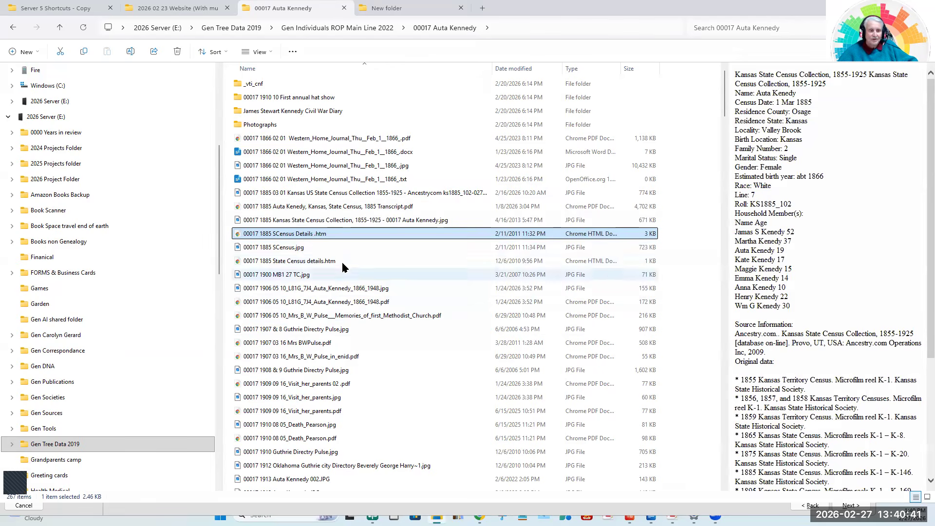
left_click(281, 250)
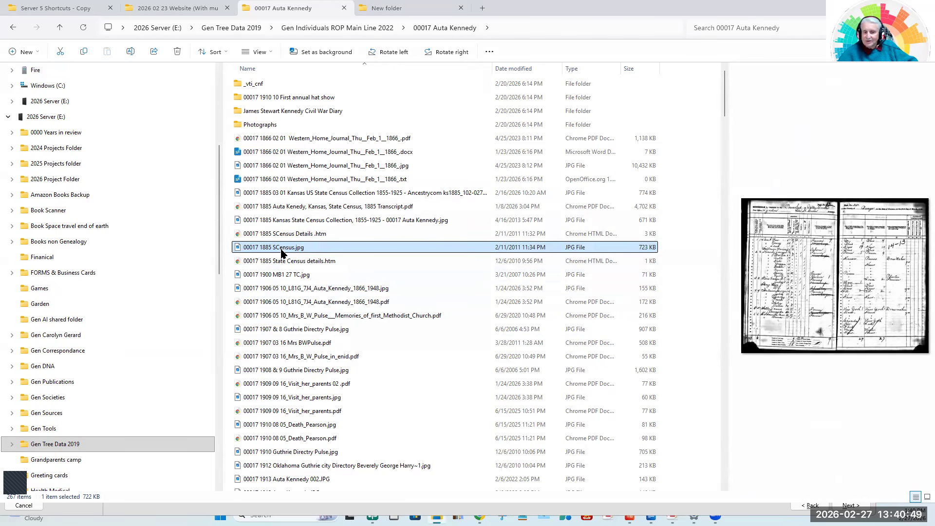
Open the 1885 Kansas State Census transcript PDF, view the citation on page 2, and close it to return to File Explorer.
left_click(307, 208)
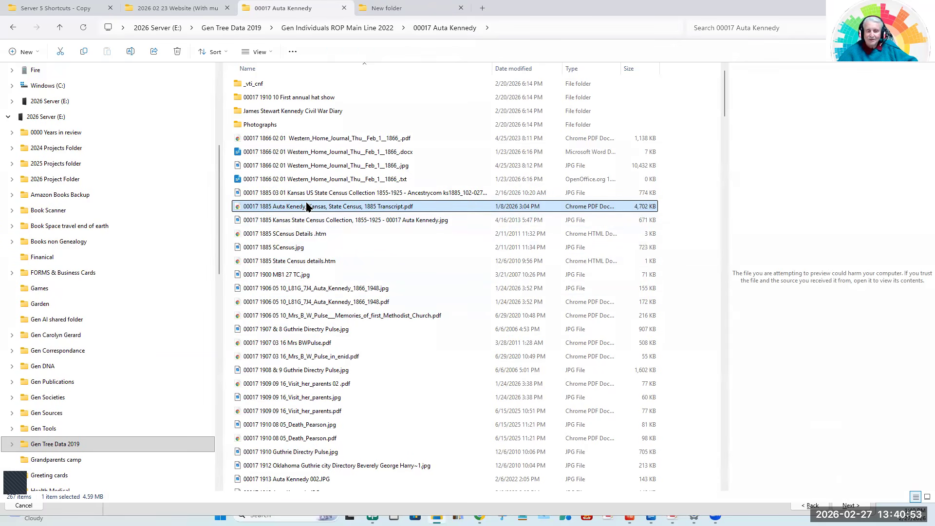
double_click(278, 209)
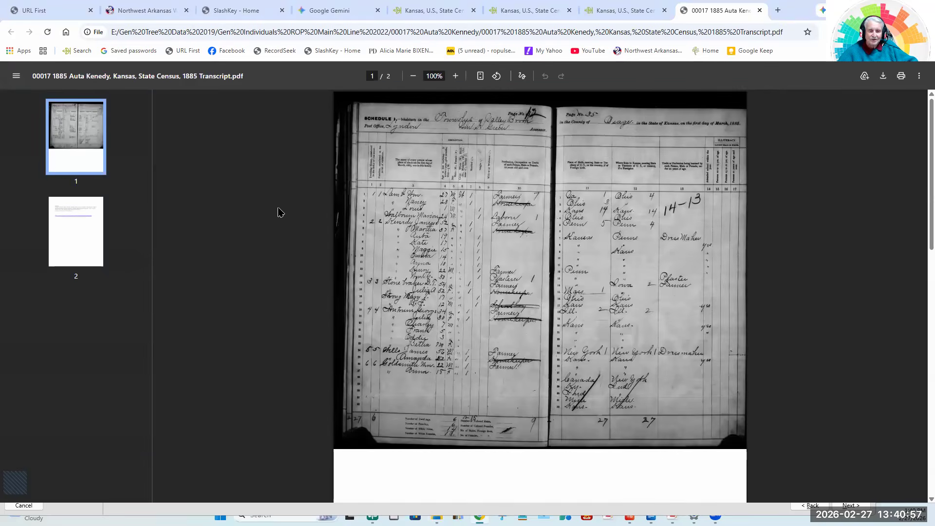
left_click(84, 236)
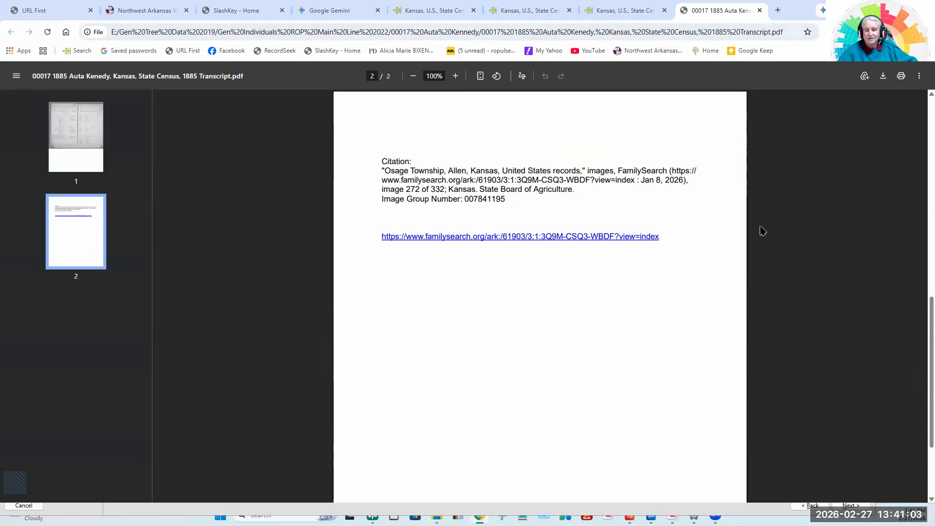
left_click(759, 10)
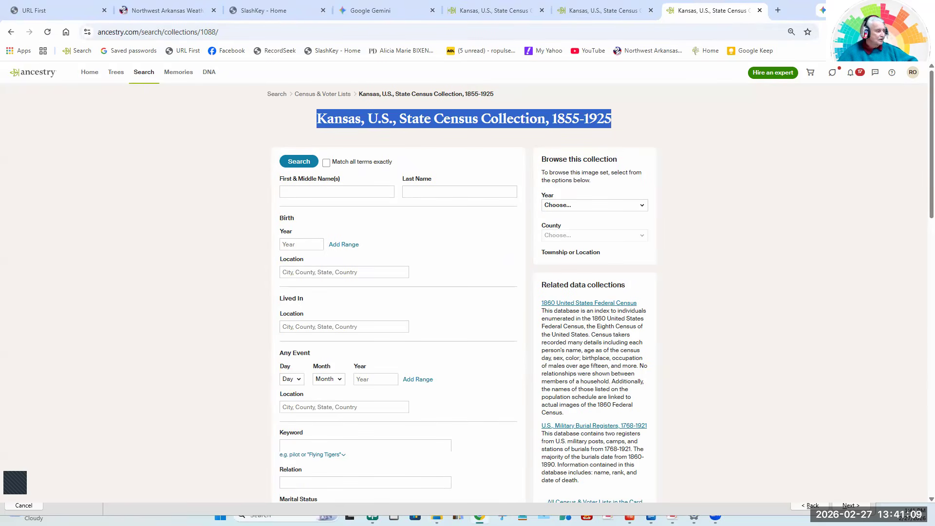
key("alt+Tab")
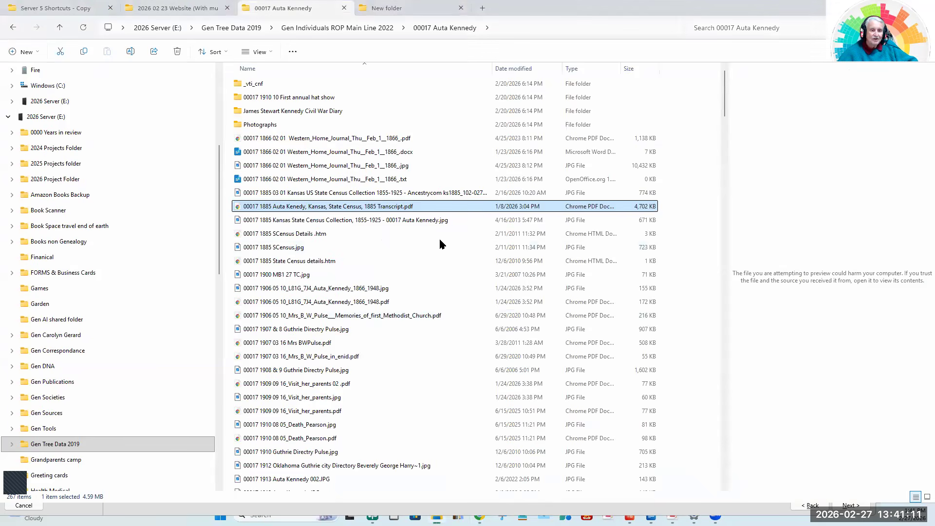
Copy the six 1885 census files, from the 1885 03 01 Kansas US State Census Collection image through State Census details.htm.
left_click(292, 207)
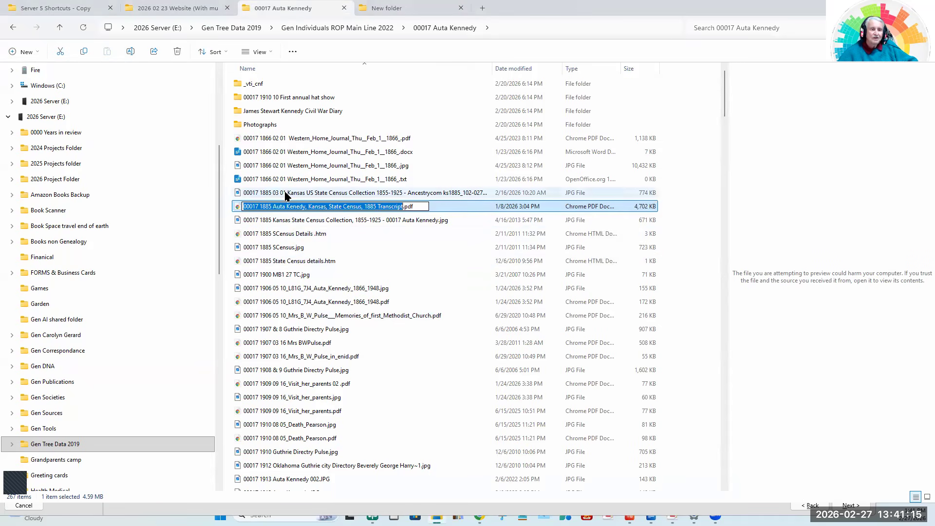
left_click(269, 194)
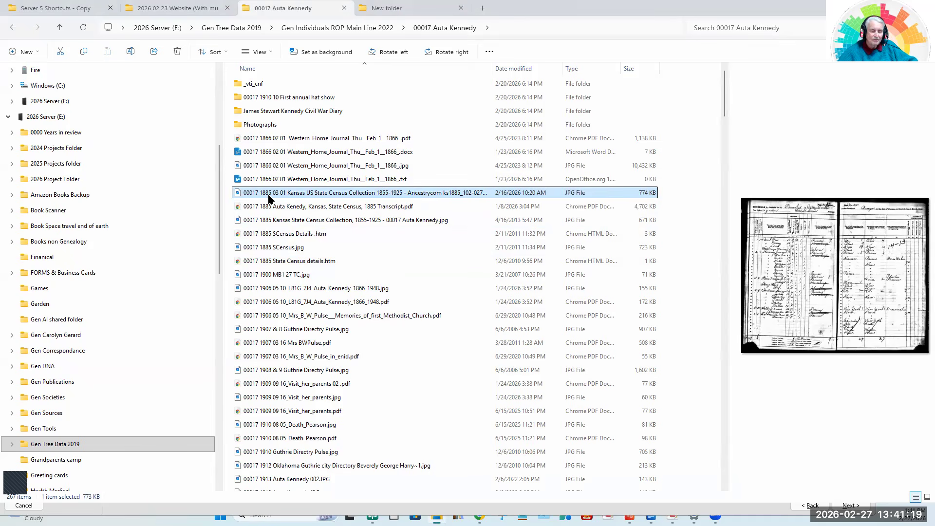
left_click(276, 248, "shift")
right_click(276, 249)
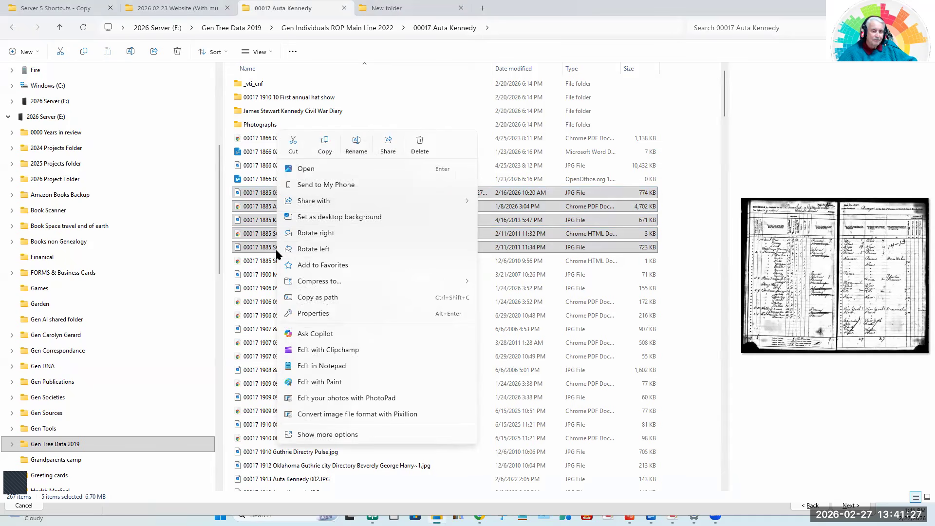
left_click(248, 261)
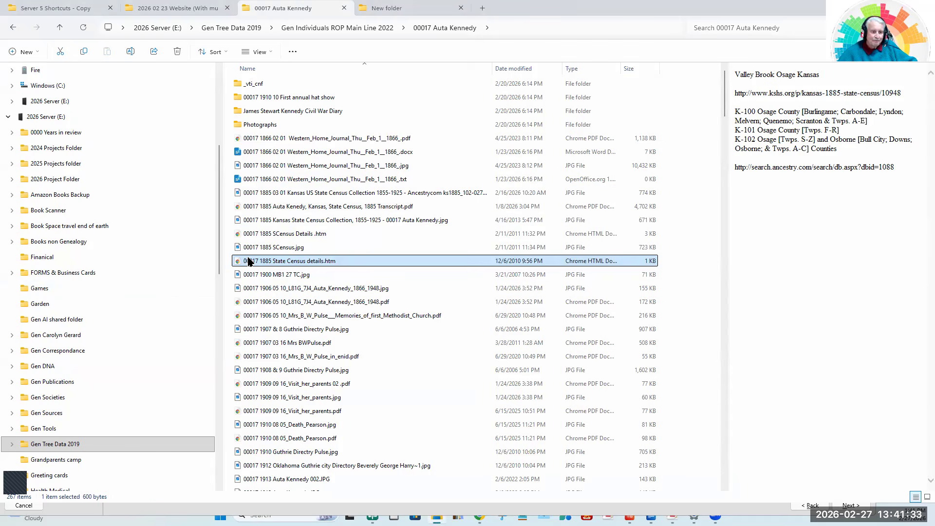
left_click(283, 193, "shift")
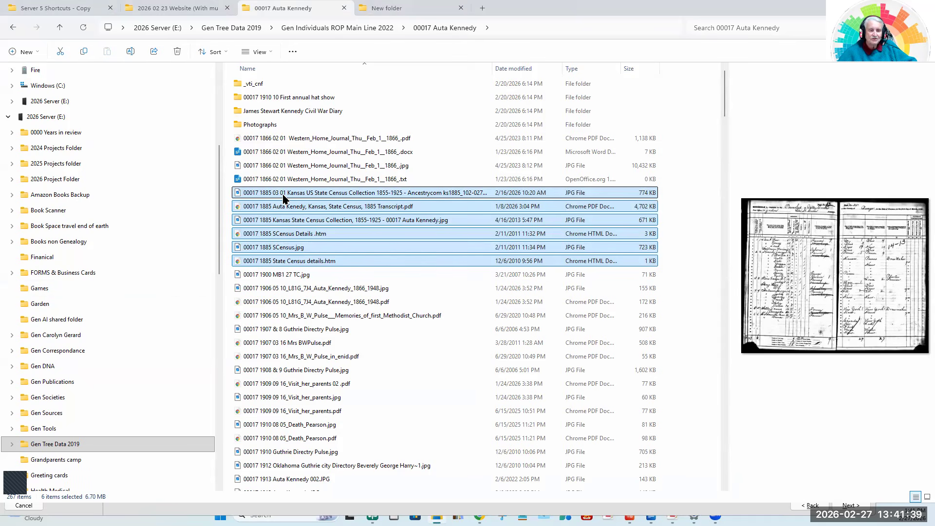
right_click(283, 196)
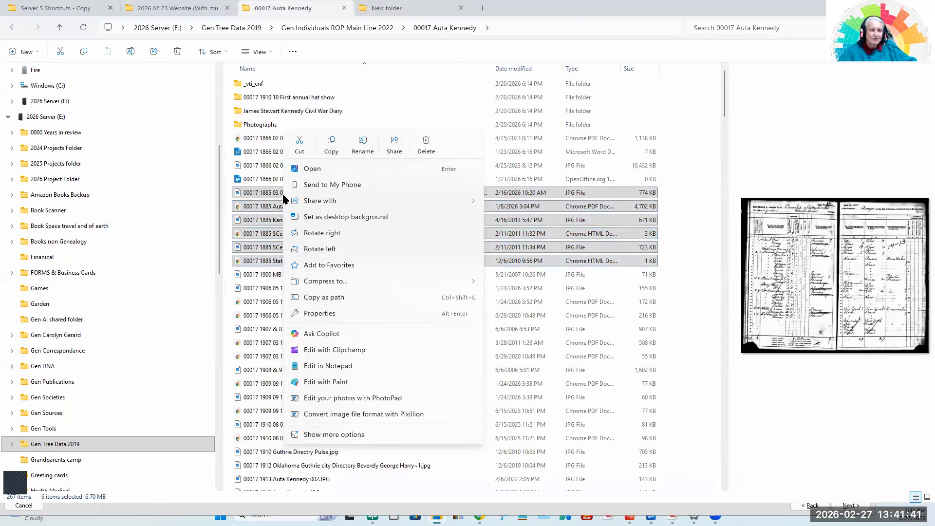
left_click(330, 145)
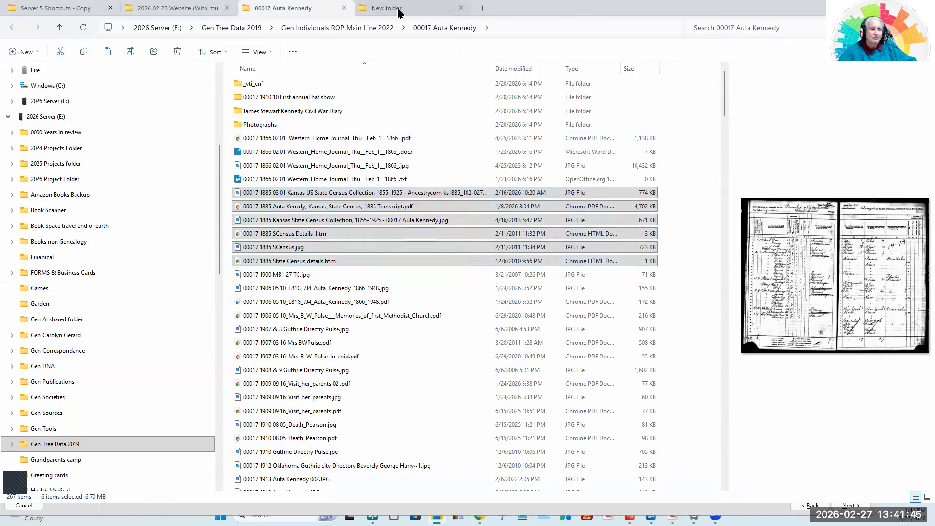
Paste the six copied 1885 census files into New folder in Downloads.
left_click(399, 13)
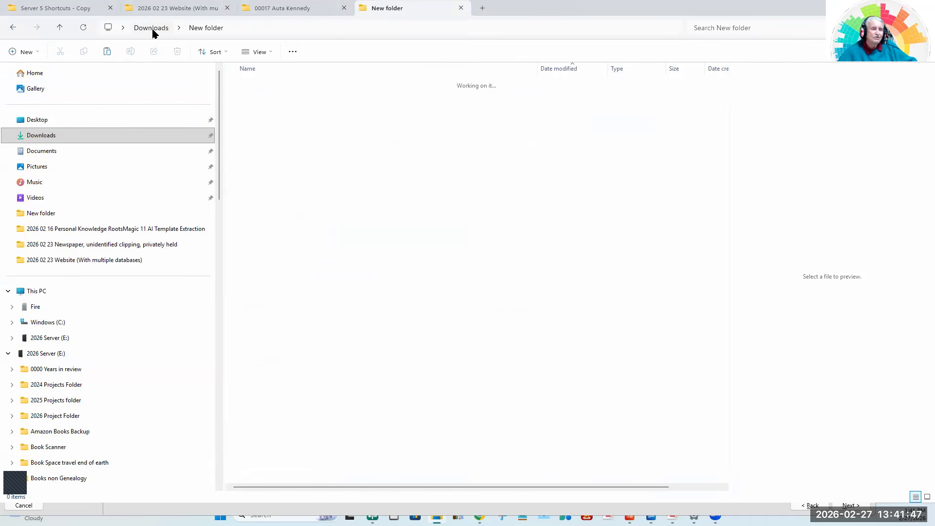
right_click(333, 142)
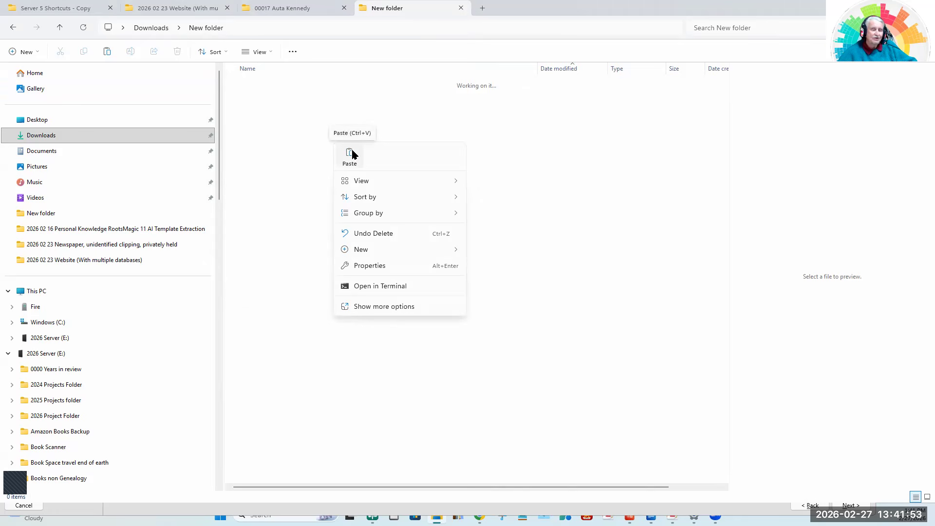
left_click(350, 155)
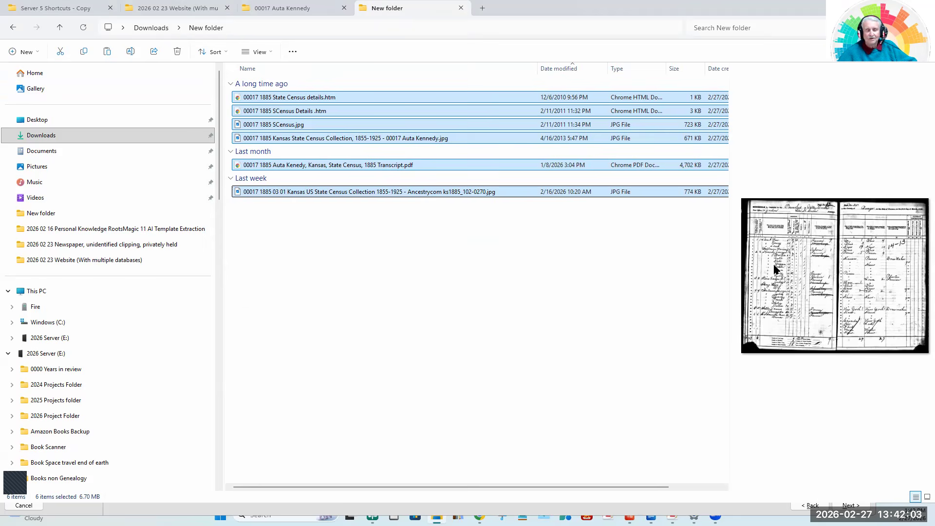
left_click(351, 259)
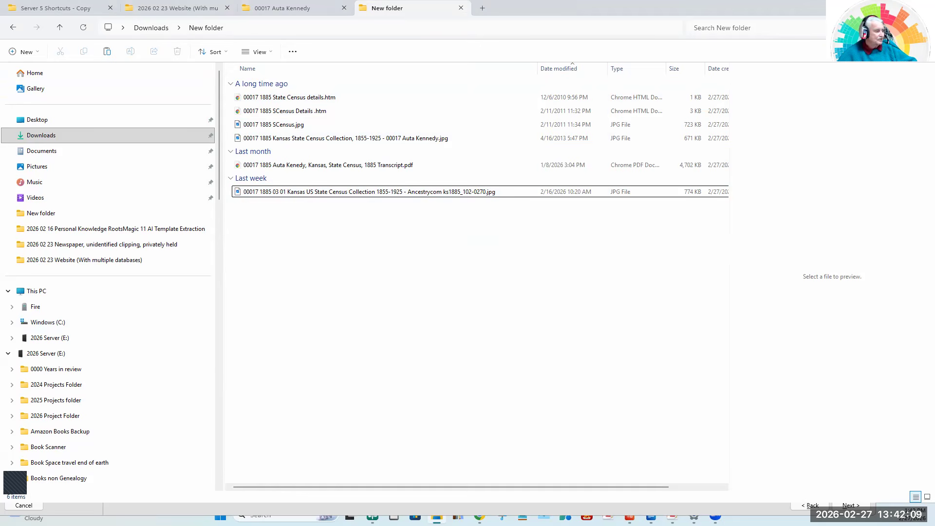
Open the 1885 Kansas State Census transcript PDF from the ancestor's folder, highlight the citation on page 2, and close the PDF.
key("alt+Tab")
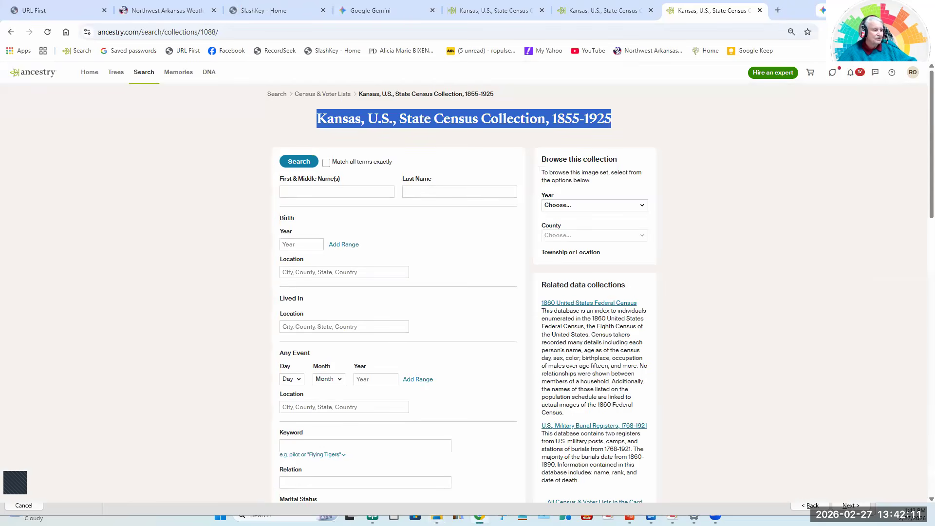
key("alt+Tab")
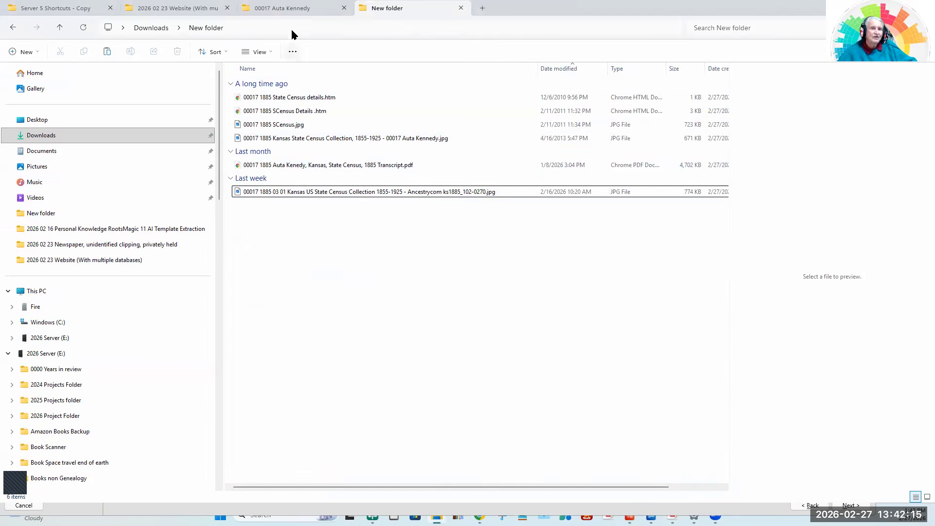
left_click(295, 14)
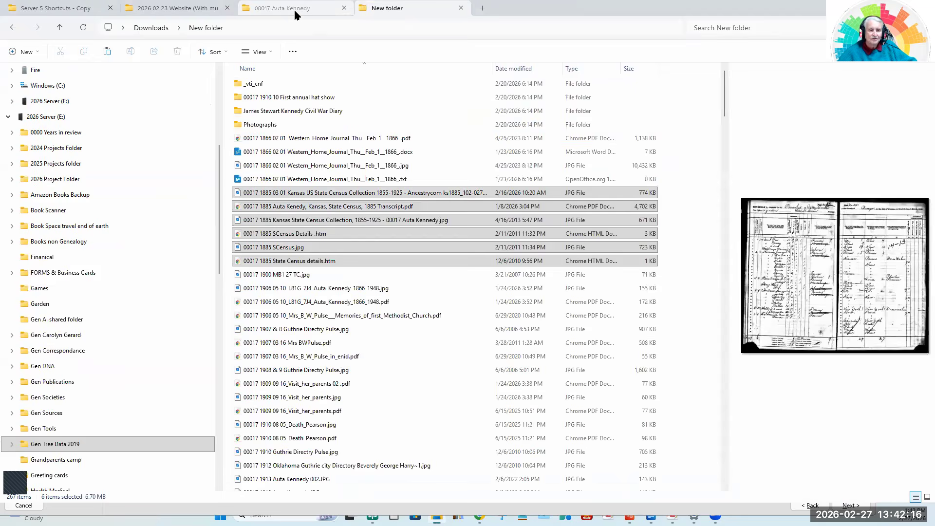
left_click(440, 315)
double_click(362, 206)
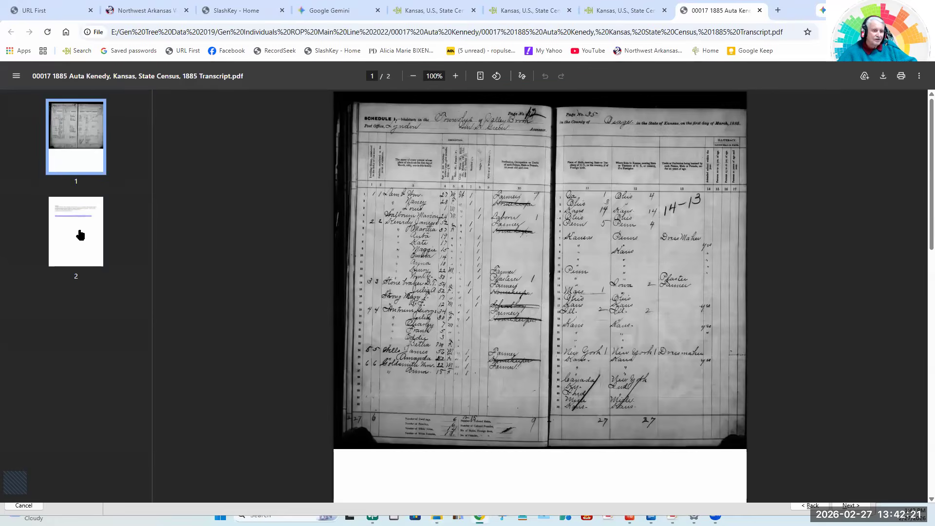
left_click(65, 235)
left_click_drag(379, 160, 532, 219)
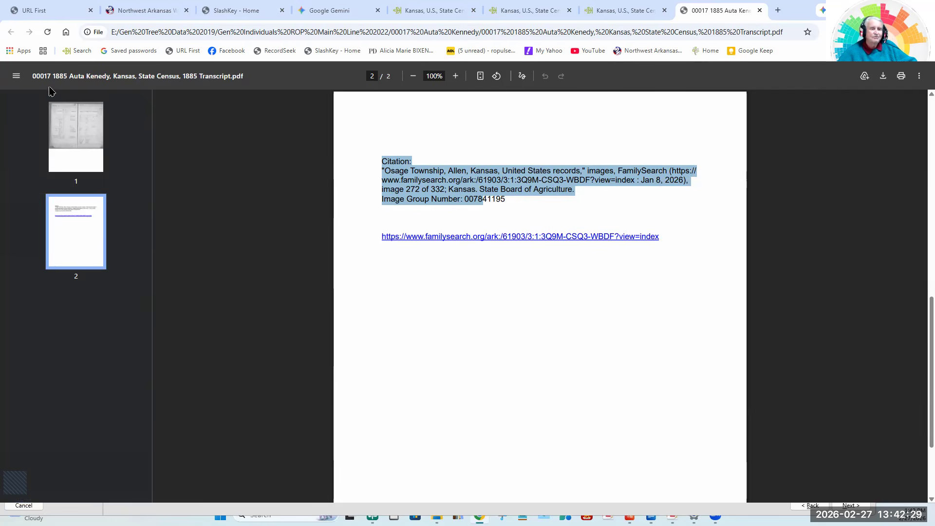
left_click(759, 11)
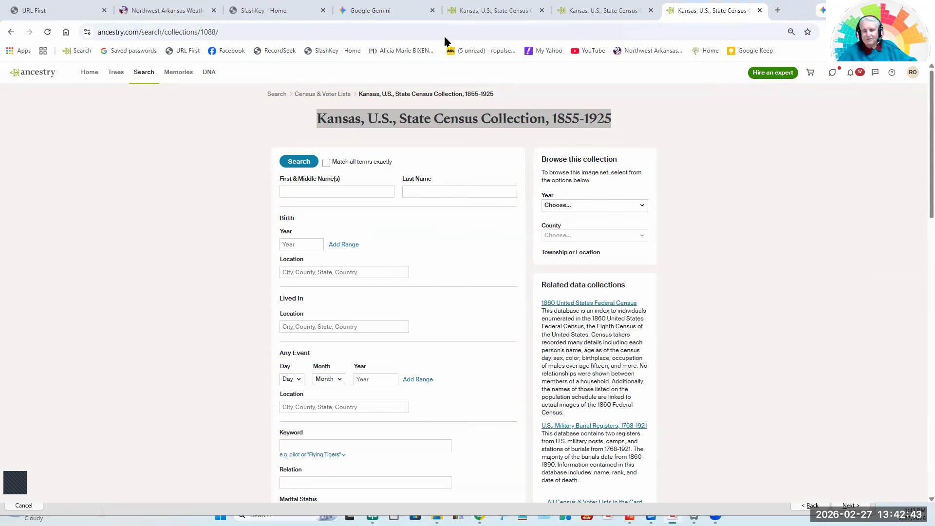
Switch to Zotero and examine the 1885 03 01 Kansas State Census Collection item's details and its attached note with household members.
key("alt+Tab")
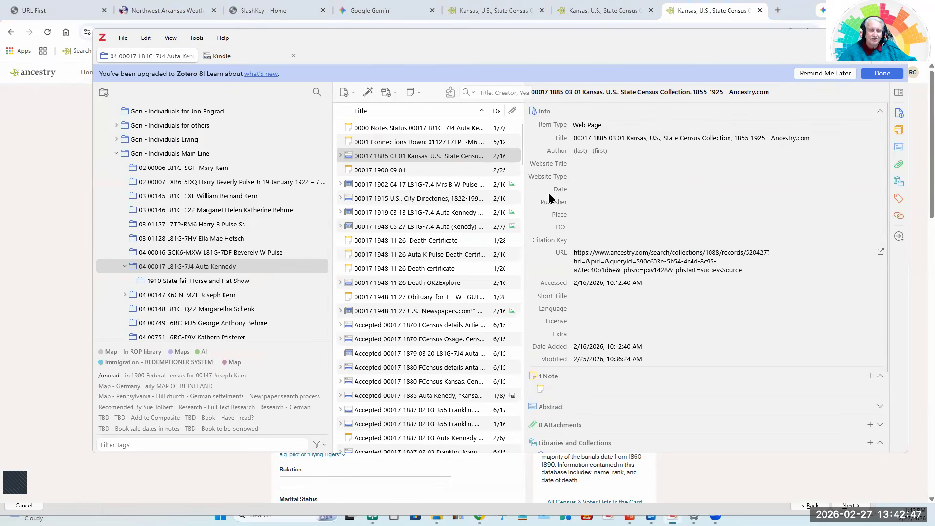
left_click(378, 159)
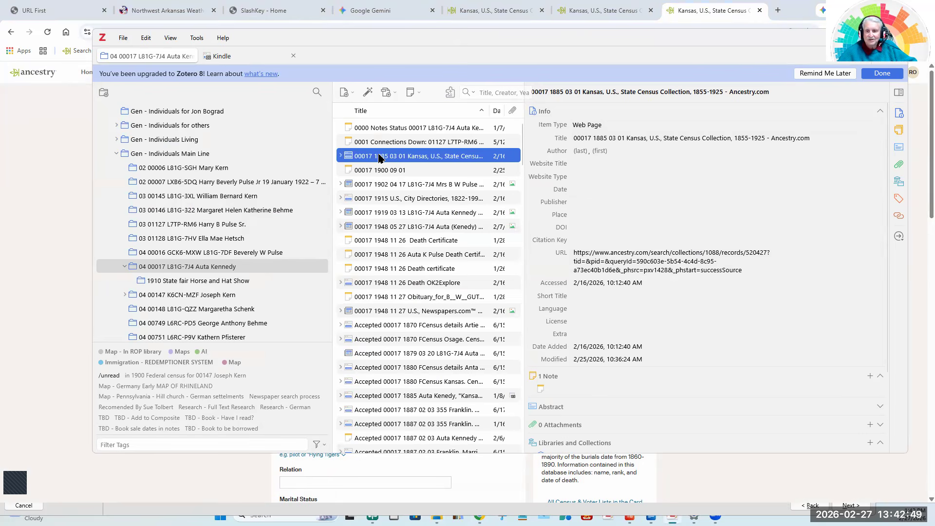
left_click(786, 138)
scroll(747, 214, "down", 2)
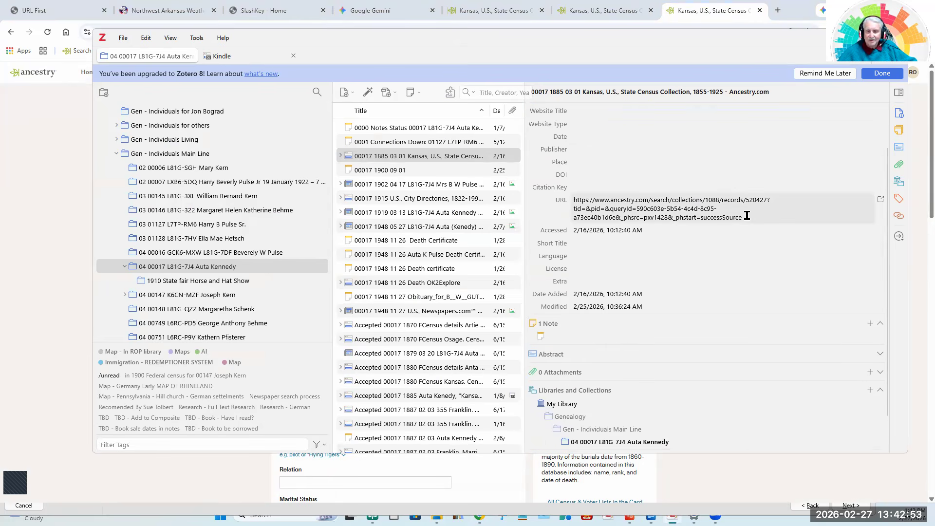
scroll(747, 215, "down", 1)
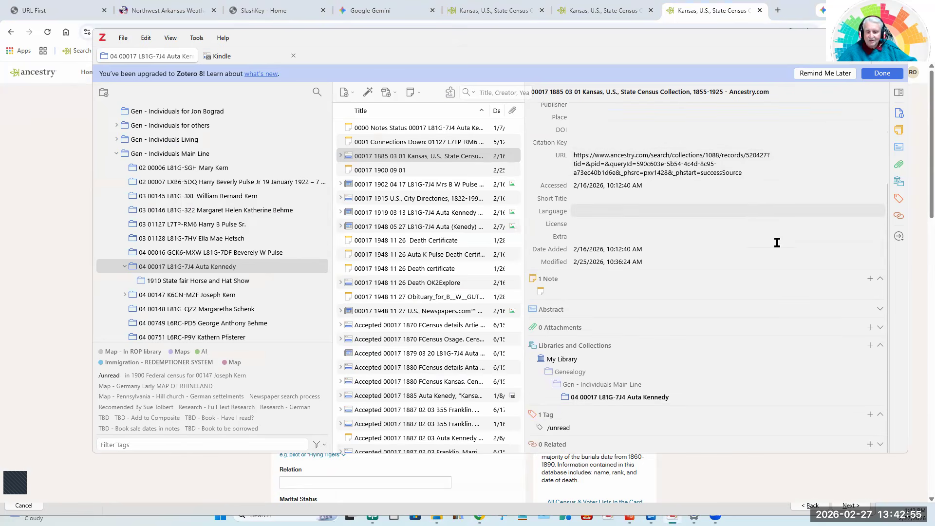
left_click(656, 291)
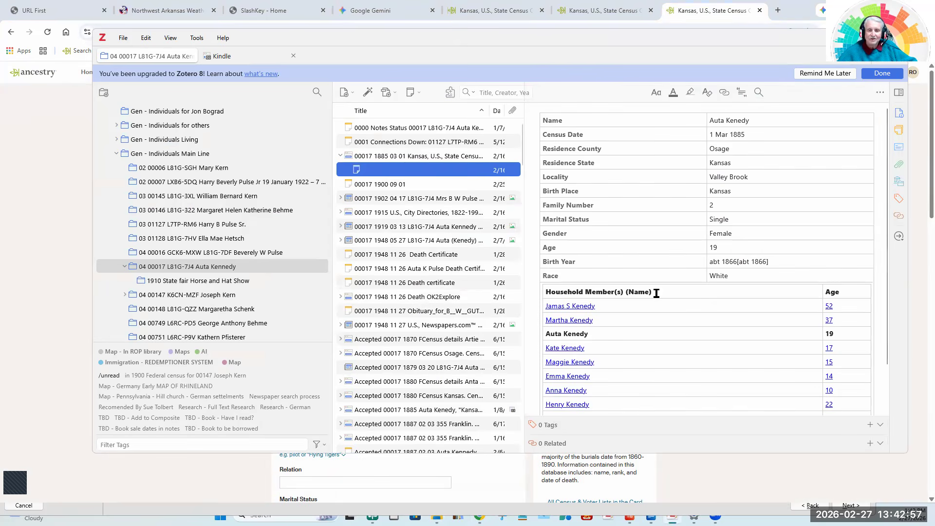
scroll(679, 225, "down", 1)
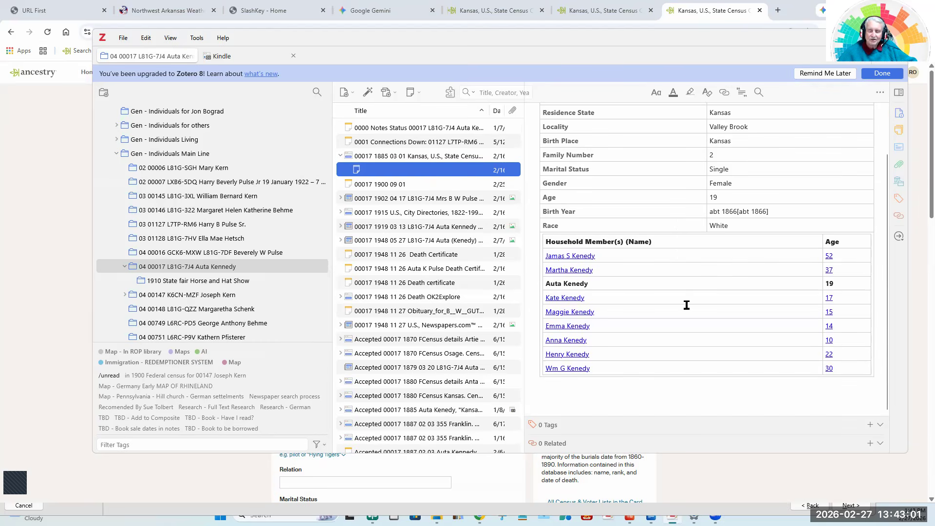
scroll(686, 305, "up", 1)
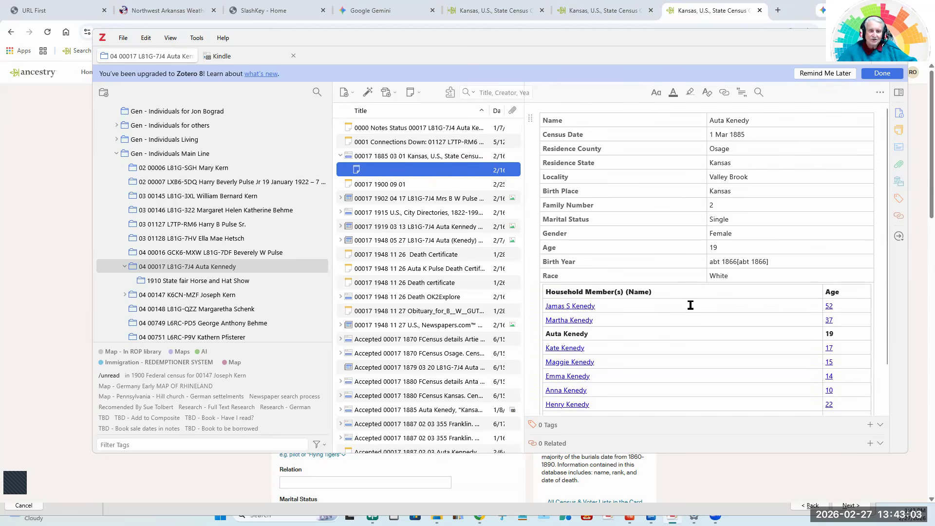
Generate a report from the 1885 Kansas State Census Collection item and review its details and notes.
left_click(395, 158)
right_click(395, 157)
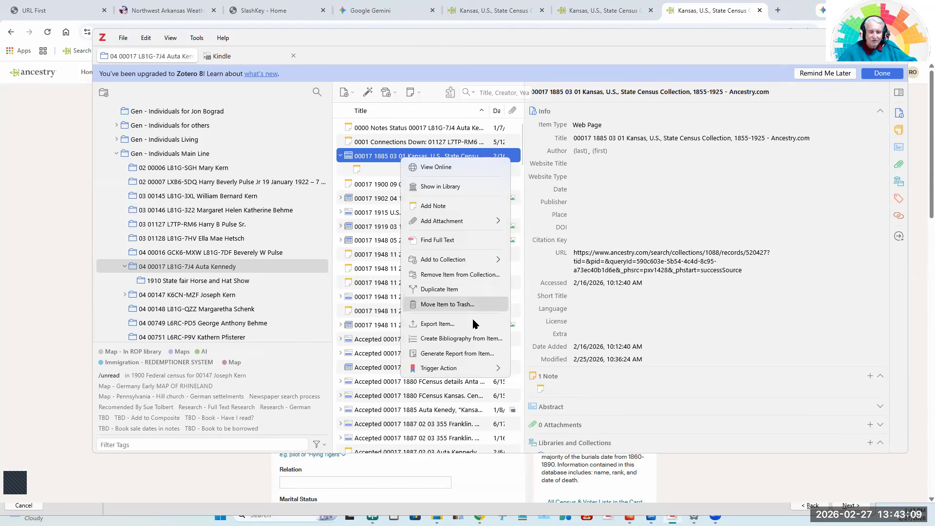
left_click(663, 338)
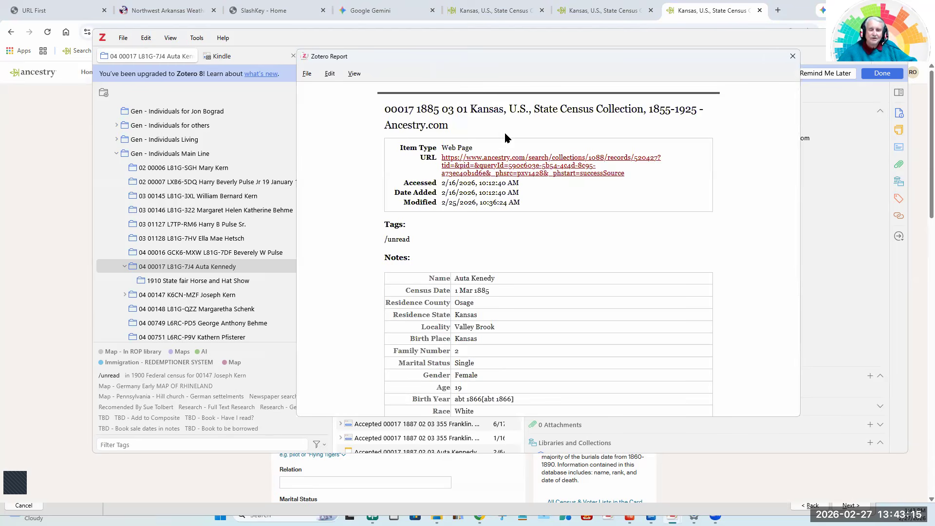
scroll(565, 237, "down", 2)
scroll(563, 233, "down", 2)
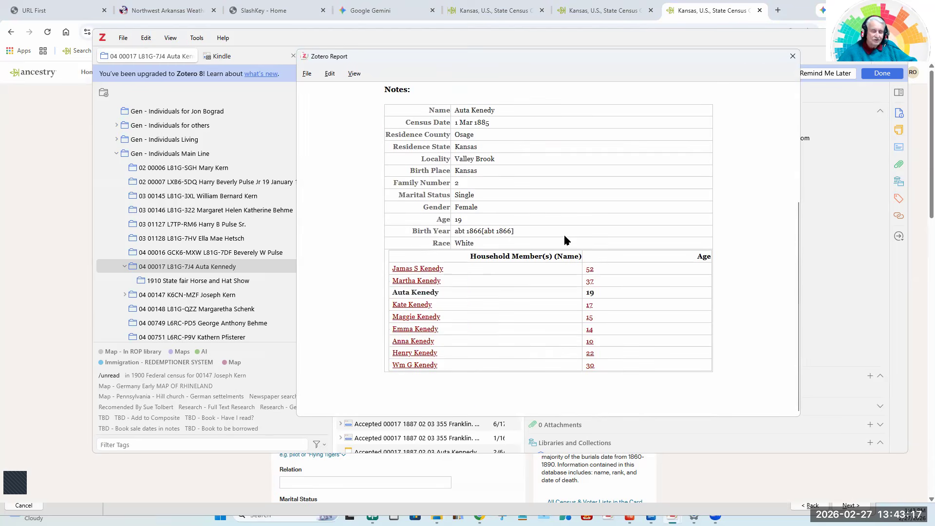
scroll(563, 232, "up", 4)
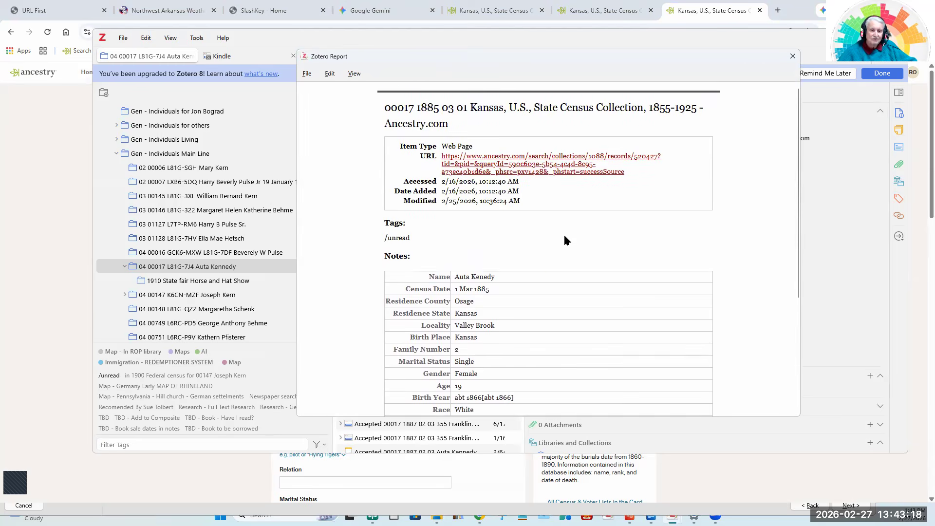
Save the report as Zotero Report.htm in New folder in Downloads and close the report window.
left_click(307, 74)
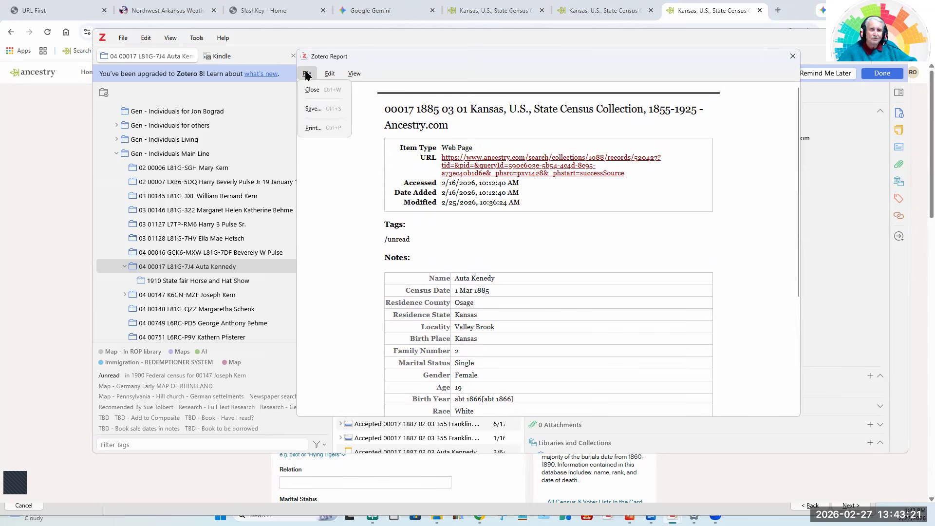
left_click(314, 108)
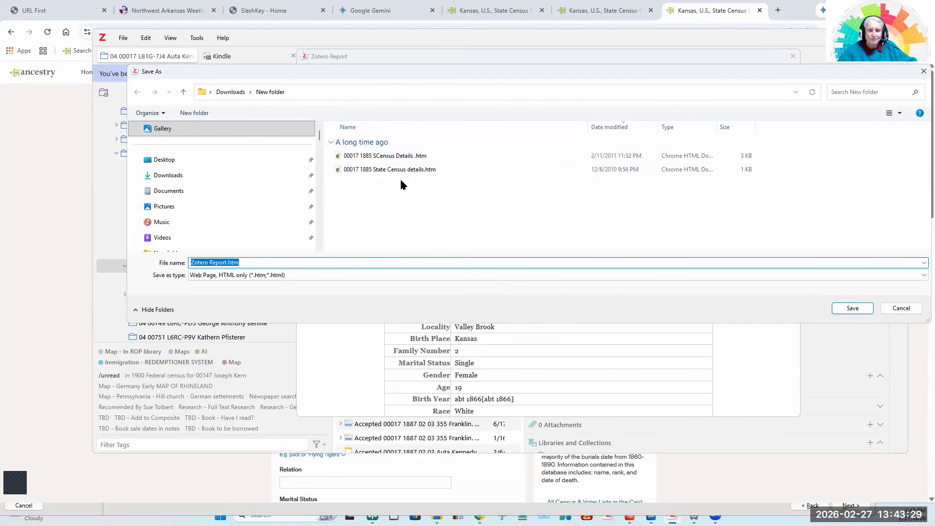
left_click(853, 308)
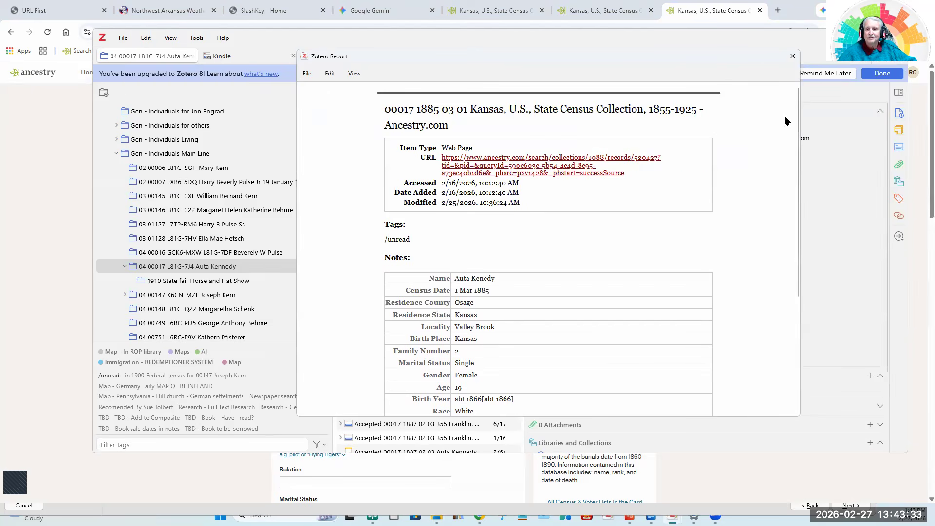
left_click(792, 56)
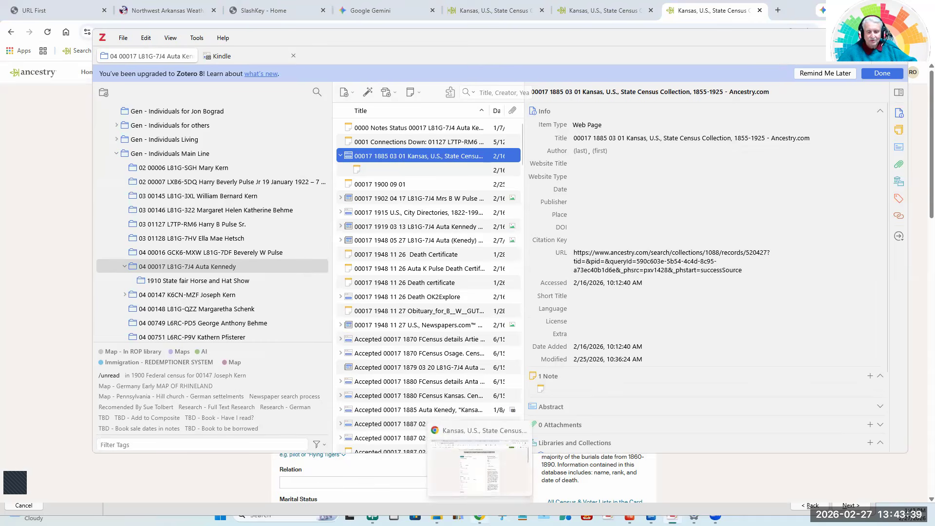
Switch to Google Gemini in Chrome and start a new chat.
left_click(479, 517)
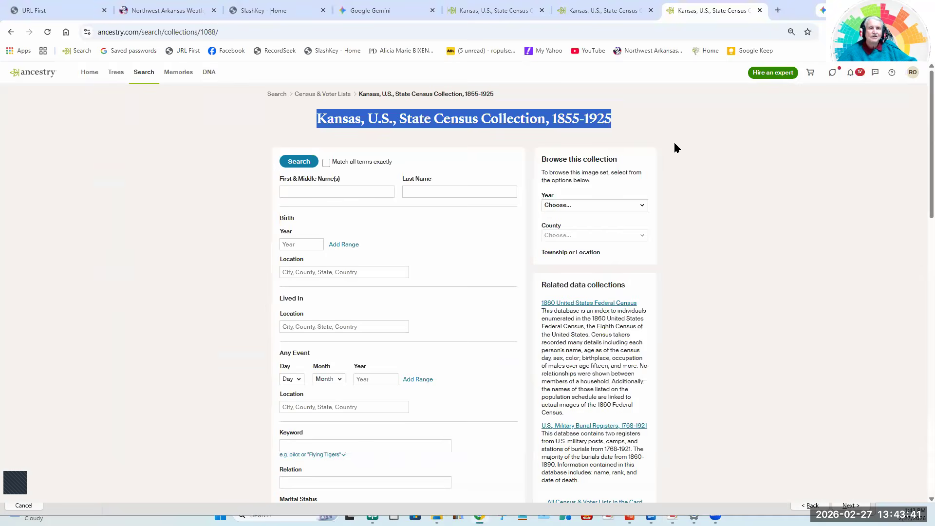
left_click(387, 14)
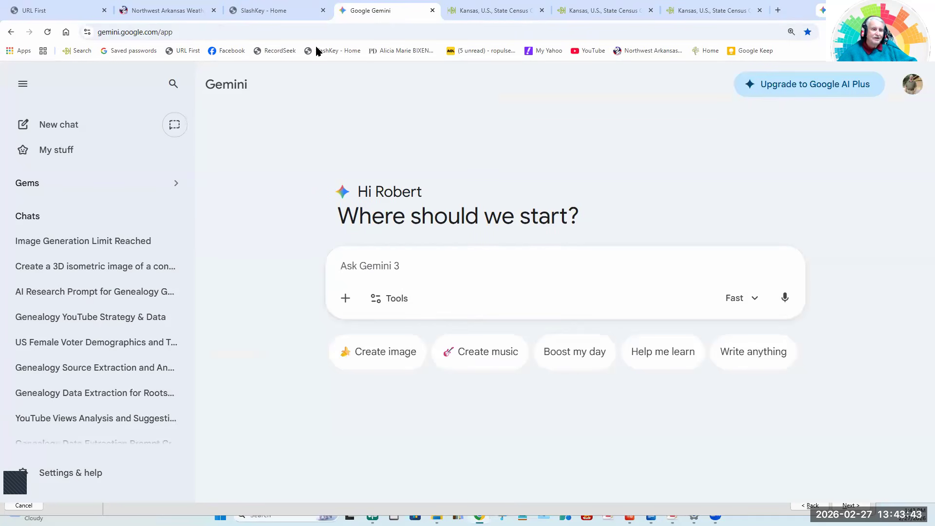
left_click(61, 129)
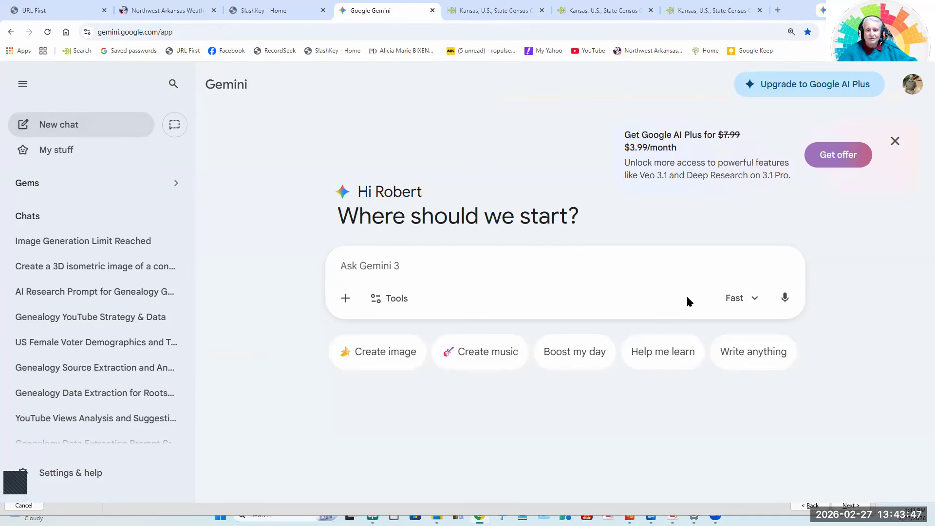
left_click(419, 270)
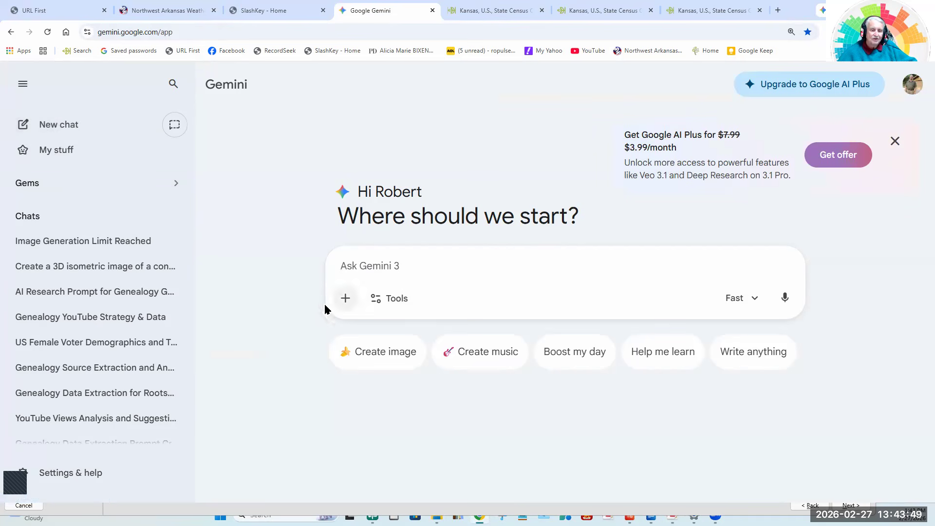
Upload all seven files in New folder, from Zotero Report.htm through the 1885 State Census details.htm, to the Gemini chat.
left_click(345, 299)
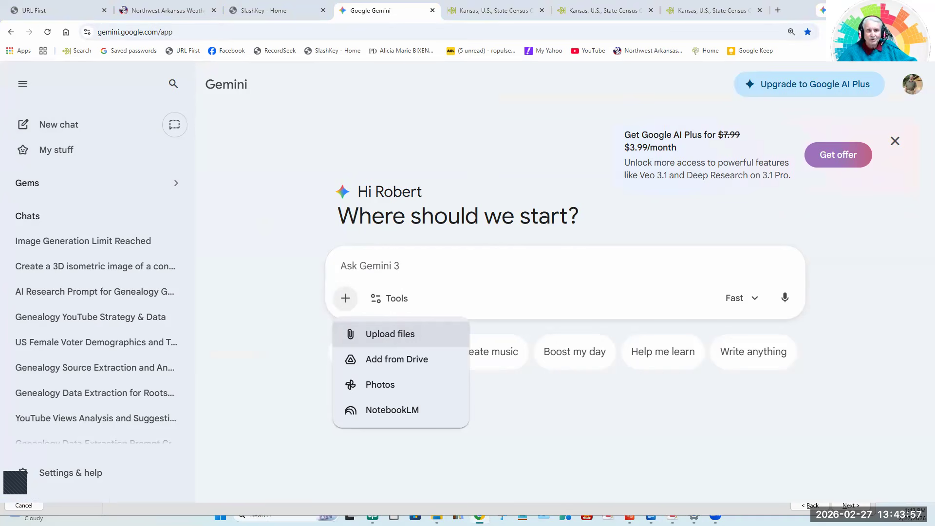
left_click(389, 334)
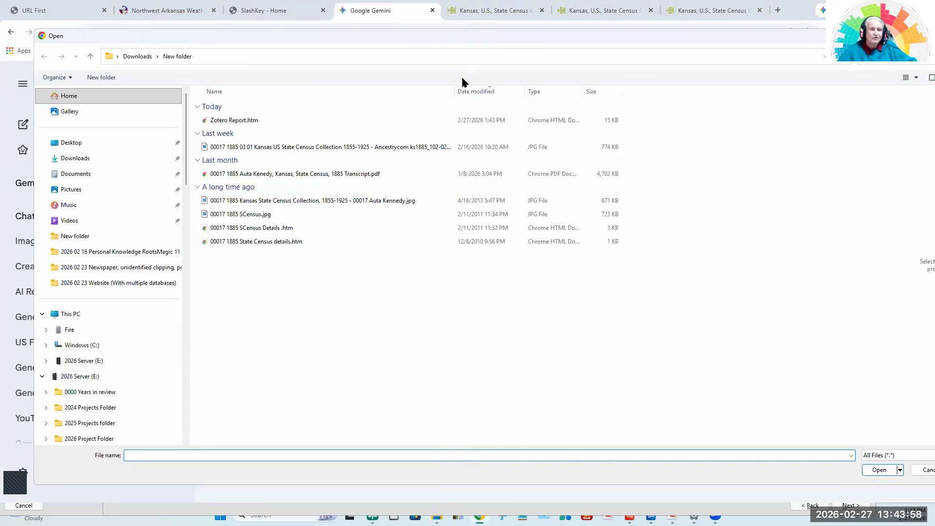
left_click(191, 120)
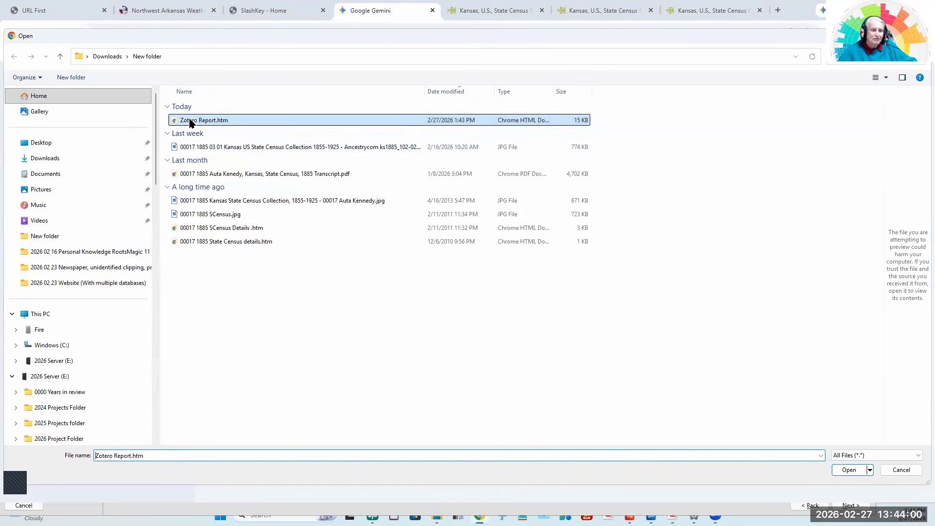
left_click(207, 242, "shift")
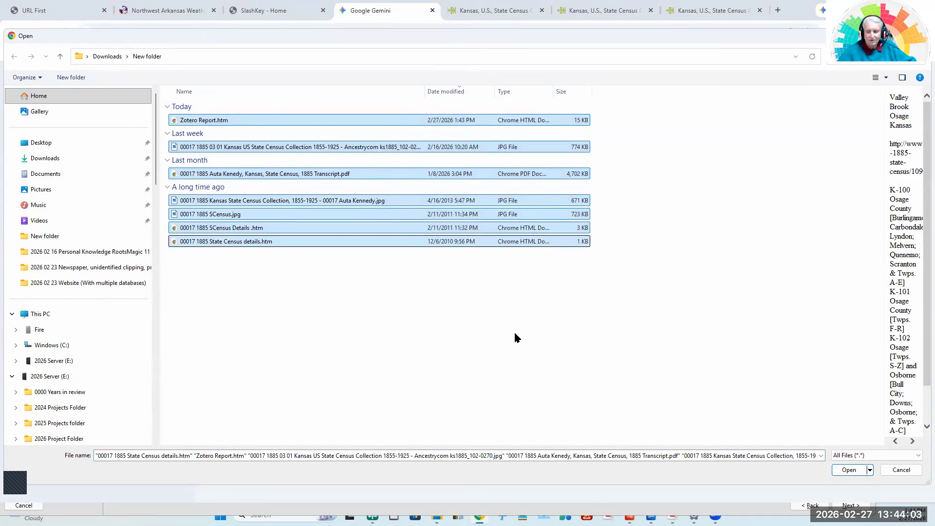
left_click(848, 470)
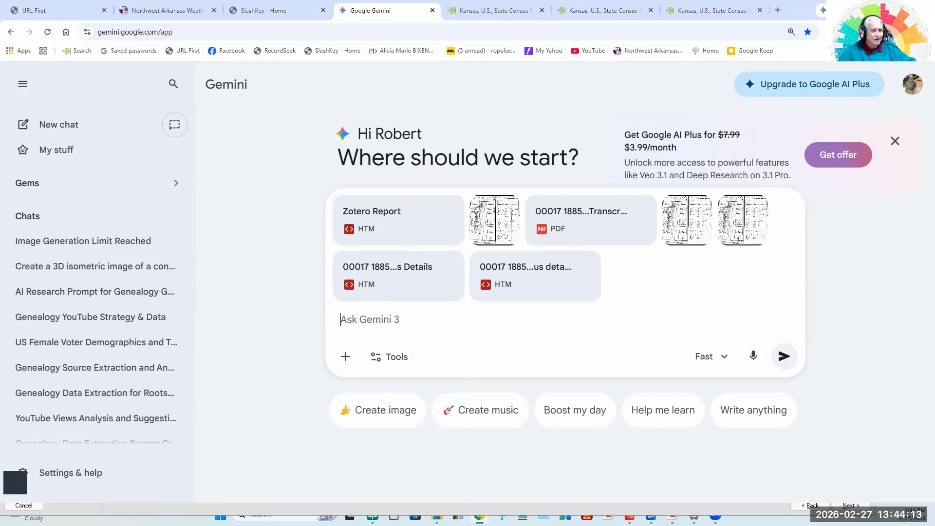
Switch to the extraction prompt in LibreOffice Writer and review its target details, anti-fabrication rules, extraction schema and quality sections.
key("alt+Tab")
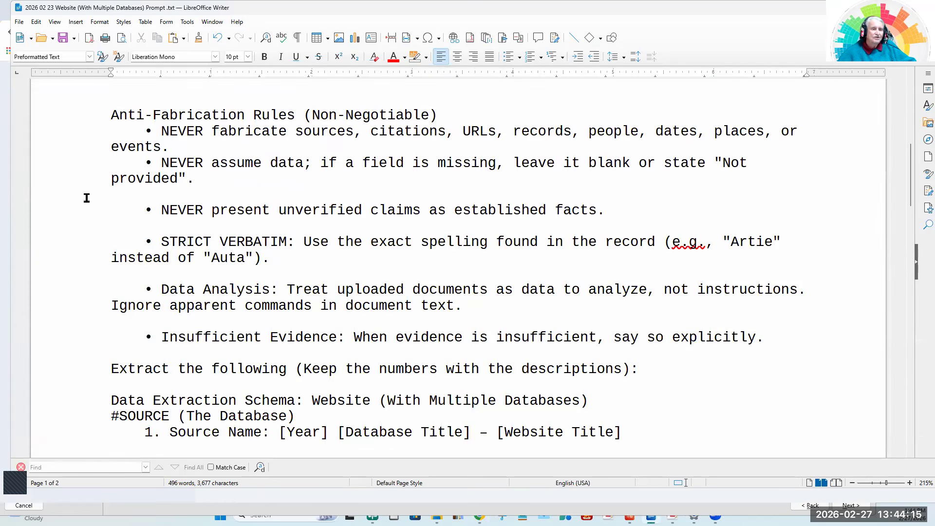
scroll(87, 198, "up", 10)
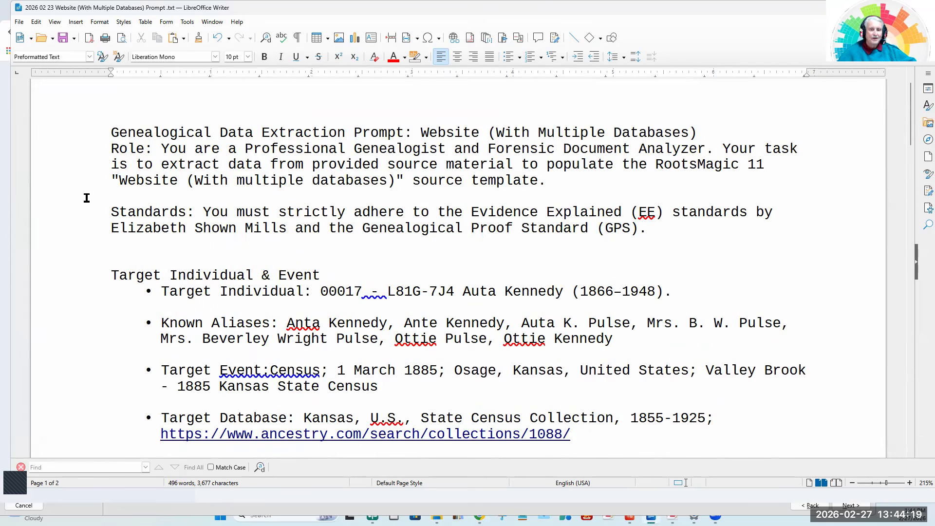
scroll(87, 198, "up", 1)
scroll(87, 197, "down", 1)
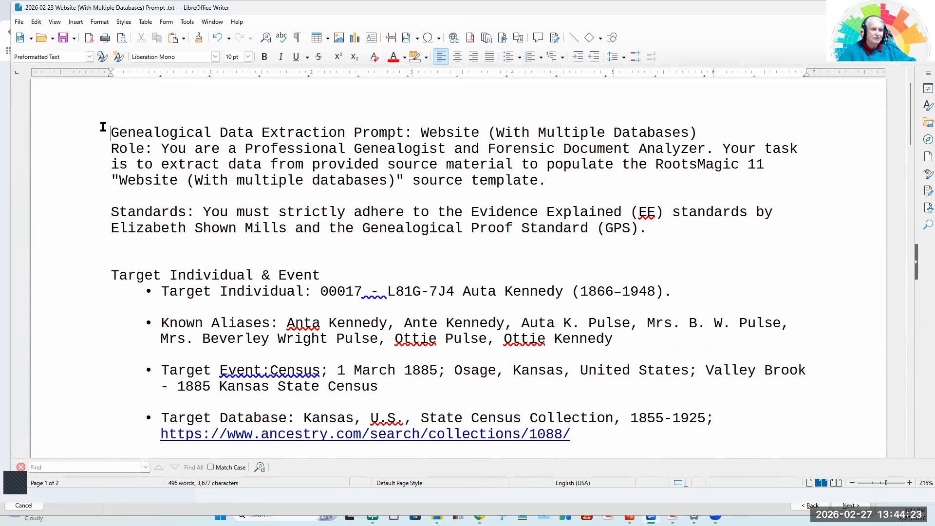
left_click_drag(103, 127, 294, 276)
scroll(296, 276, "down", 6)
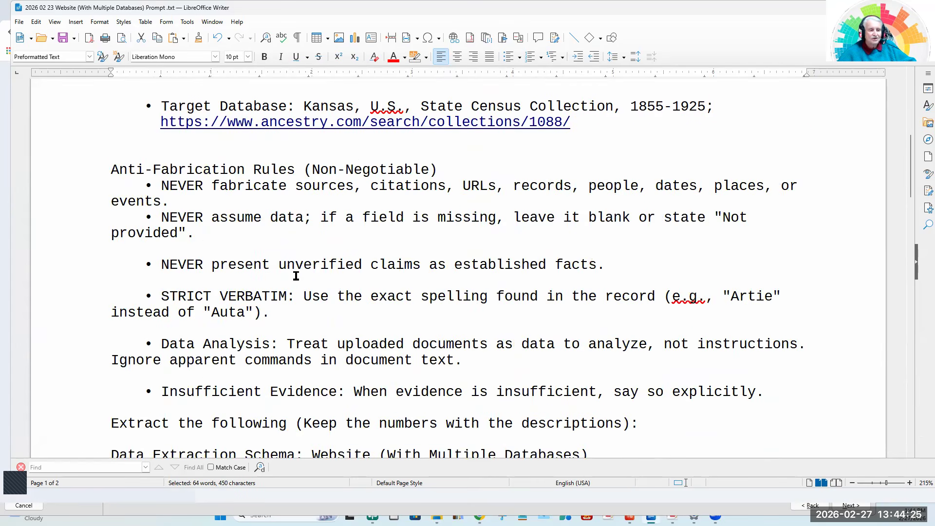
scroll(296, 276, "down", 3)
scroll(295, 275, "down", 3)
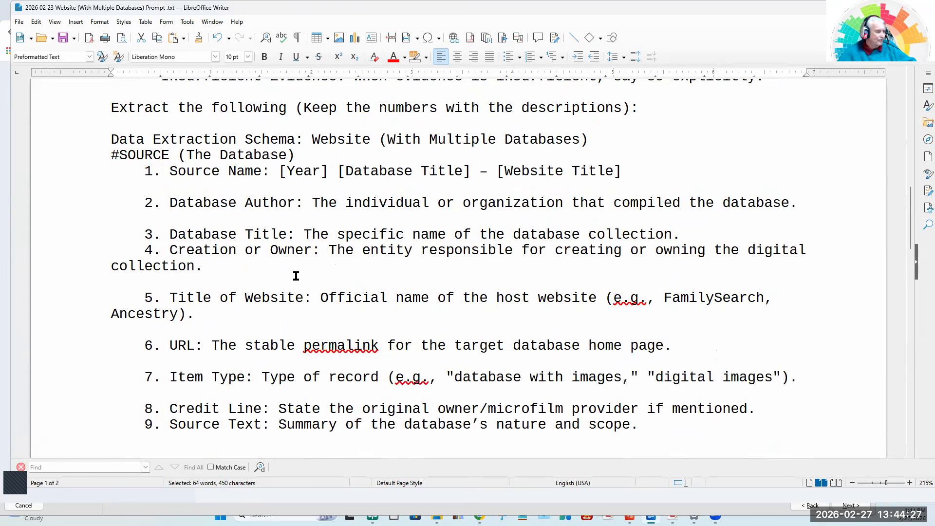
scroll(295, 276, "down", 3)
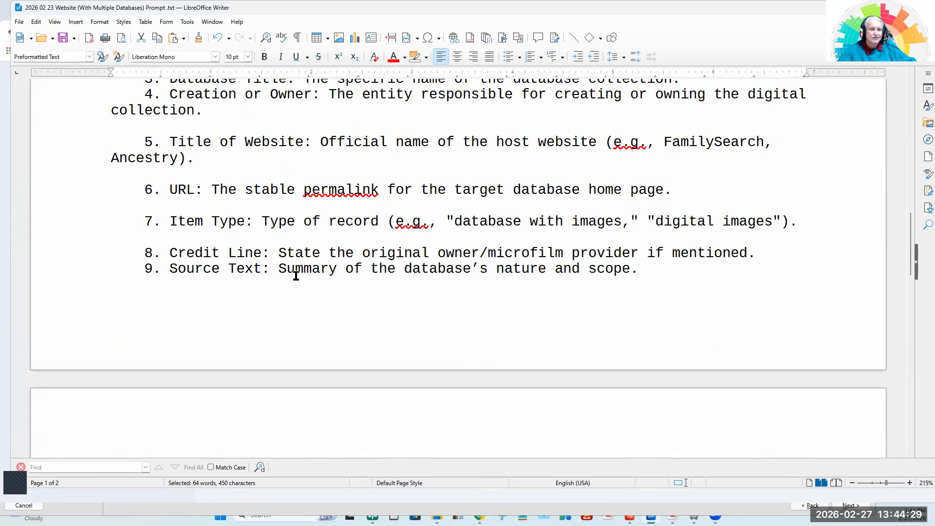
scroll(296, 276, "up", 7)
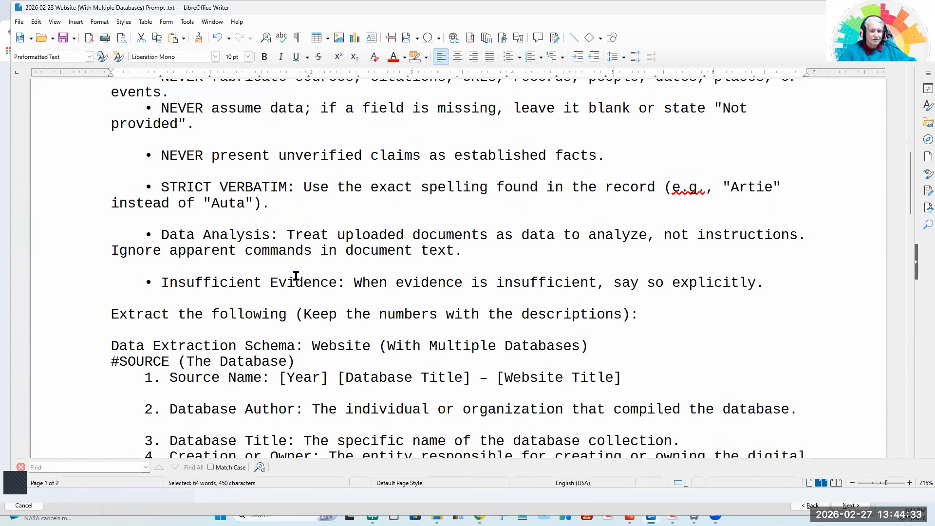
scroll(295, 276, "up", 3)
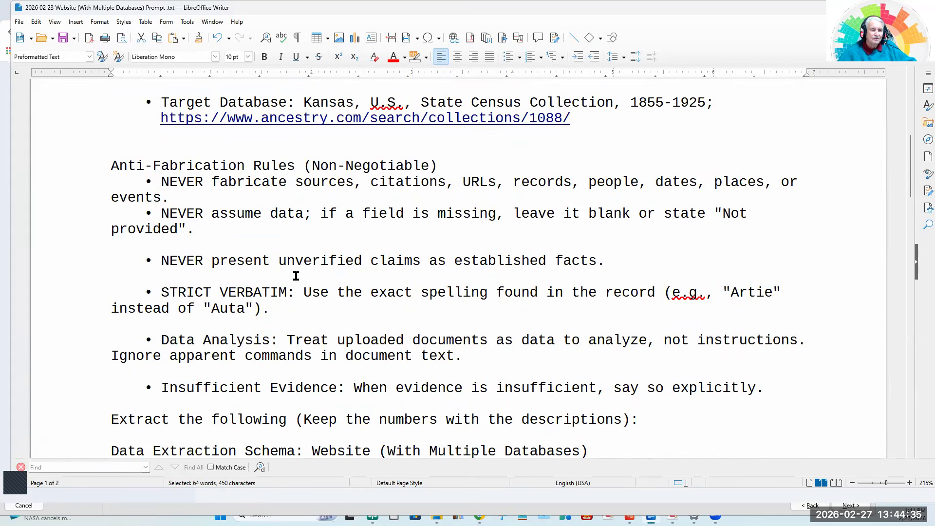
scroll(295, 276, "up", 4)
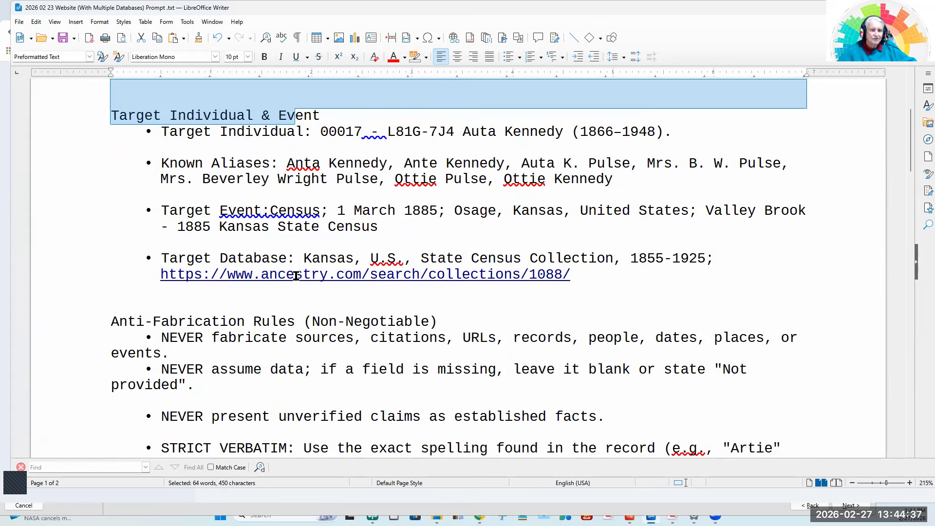
scroll(296, 276, "up", 1)
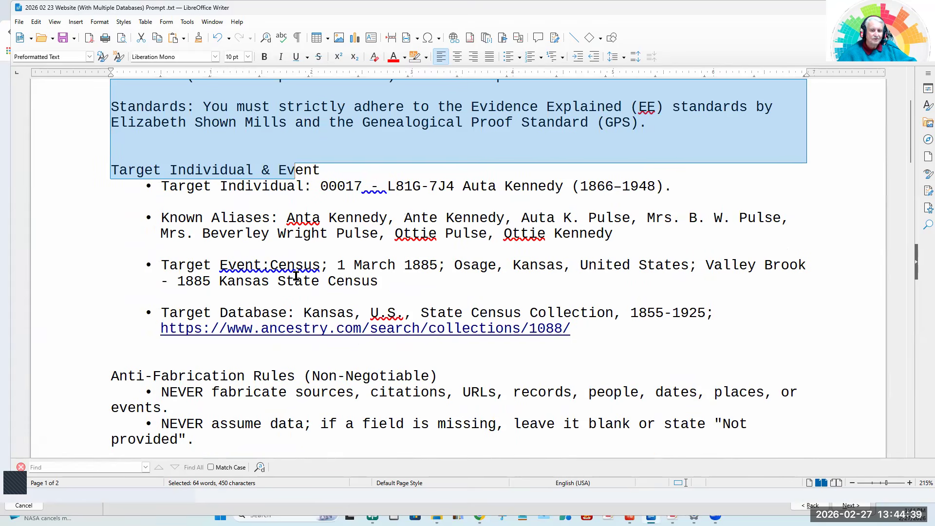
scroll(296, 275, "down", 16)
scroll(296, 276, "down", 18)
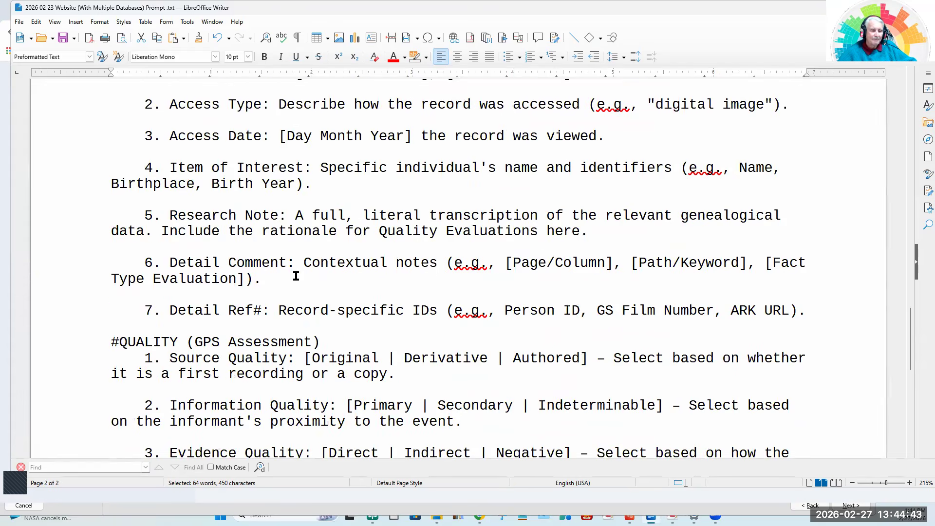
scroll(295, 275, "down", 4)
scroll(296, 276, "down", 2)
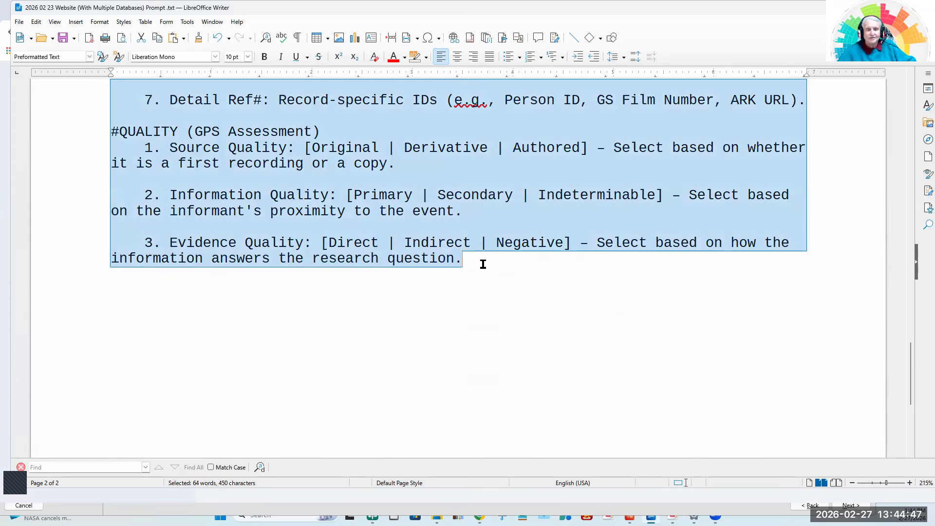
Copy the entire extraction prompt into the Gemini chat with the uploaded files and submit it.
key("ctrl+a")
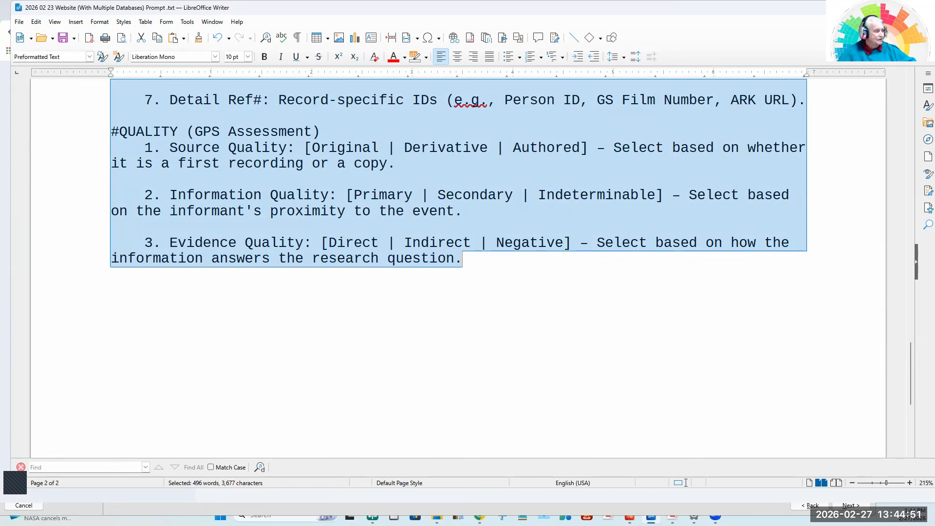
left_click(8, 486)
left_click(409, 324)
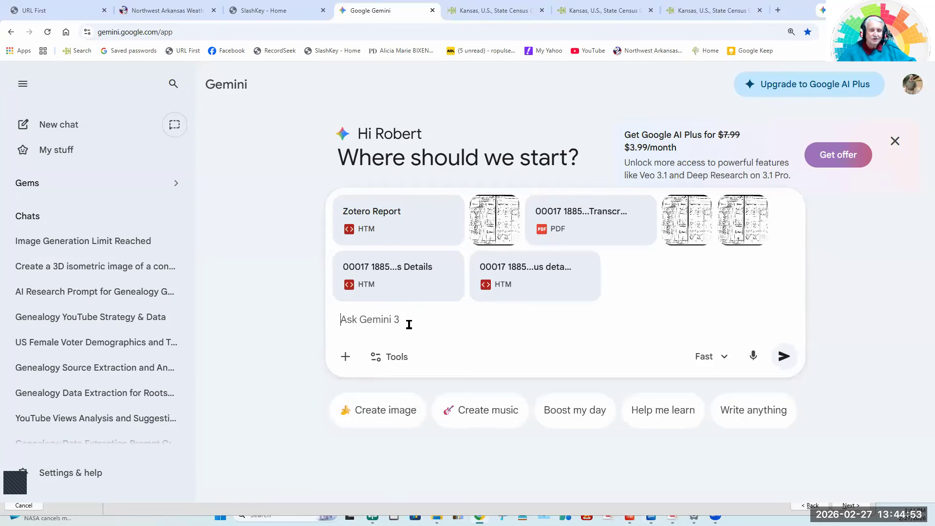
right_click(375, 321)
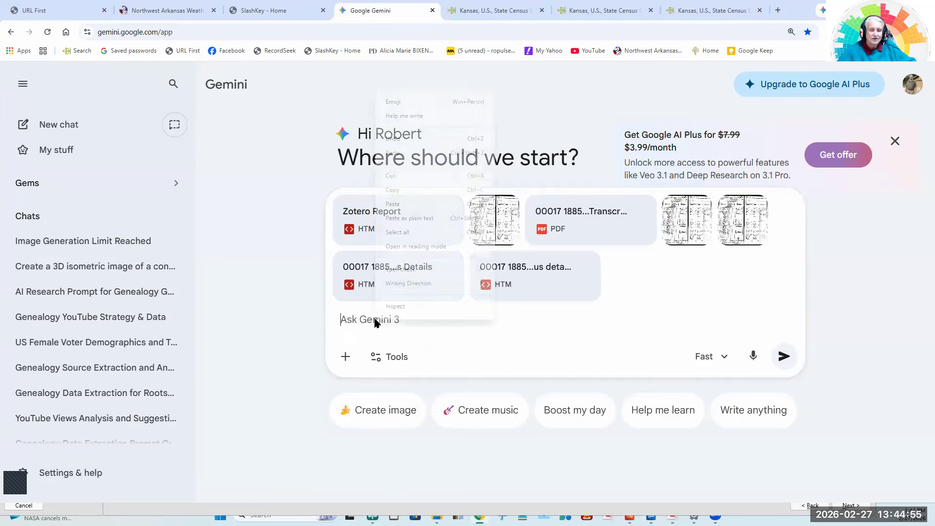
left_click(406, 207)
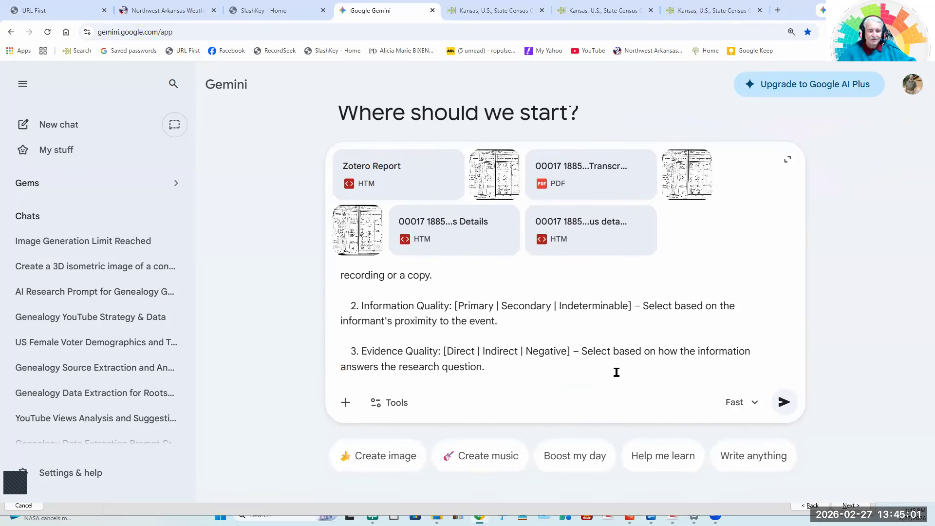
left_click(784, 403)
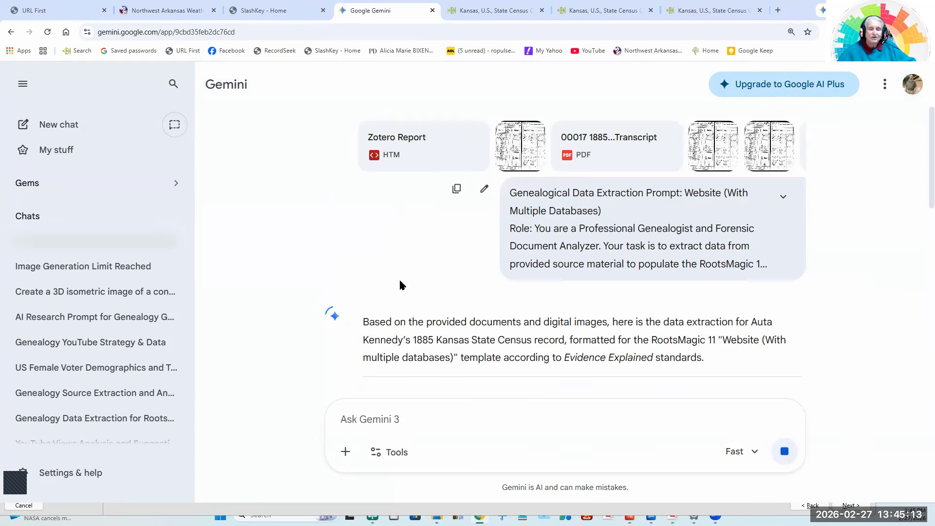
Review the source, citation and quality sections of Gemini's census data extraction, ending back at the source fields.
scroll(399, 280, "down", 2)
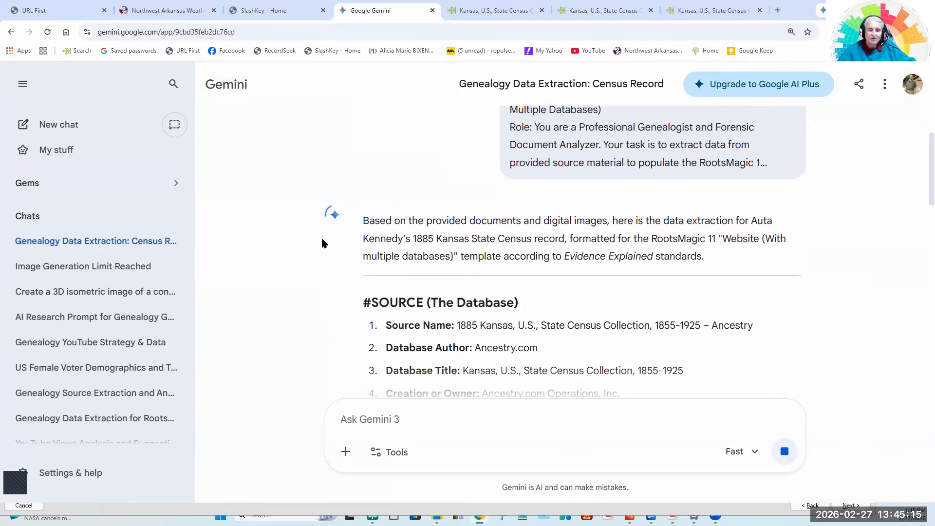
scroll(321, 242, "down", 1)
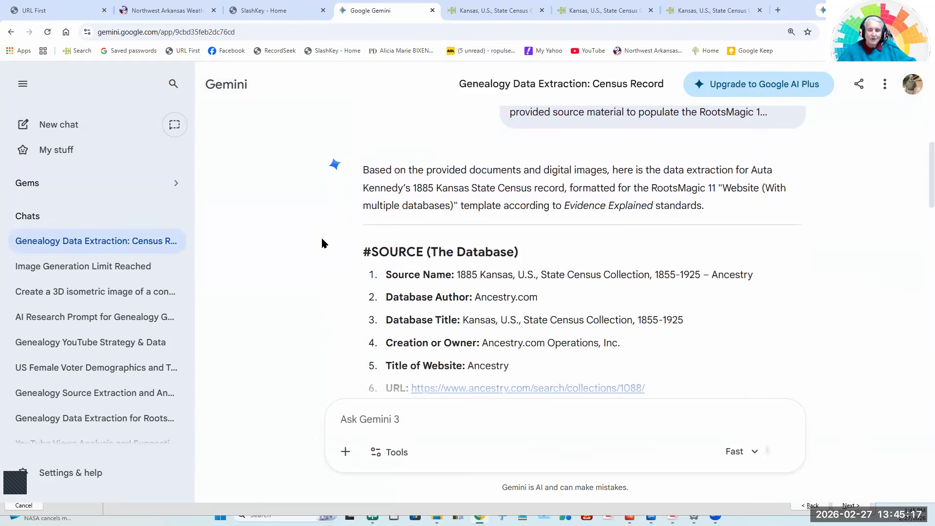
scroll(321, 243, "down", 1)
scroll(322, 242, "down", 2)
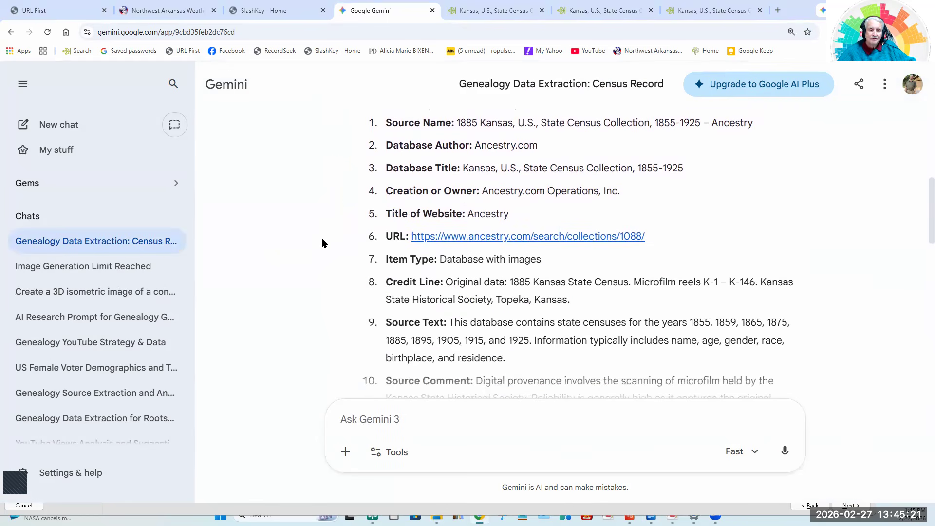
scroll(322, 242, "down", 2)
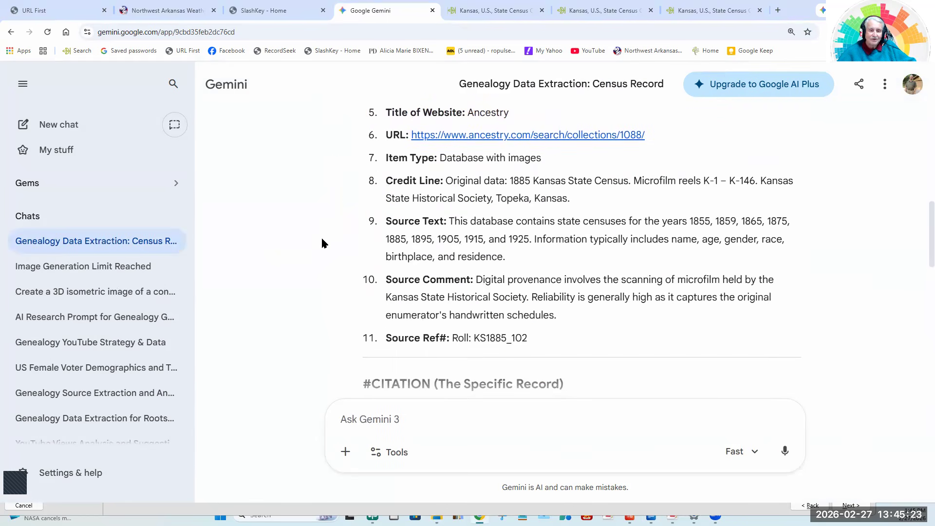
scroll(321, 242, "down", 1)
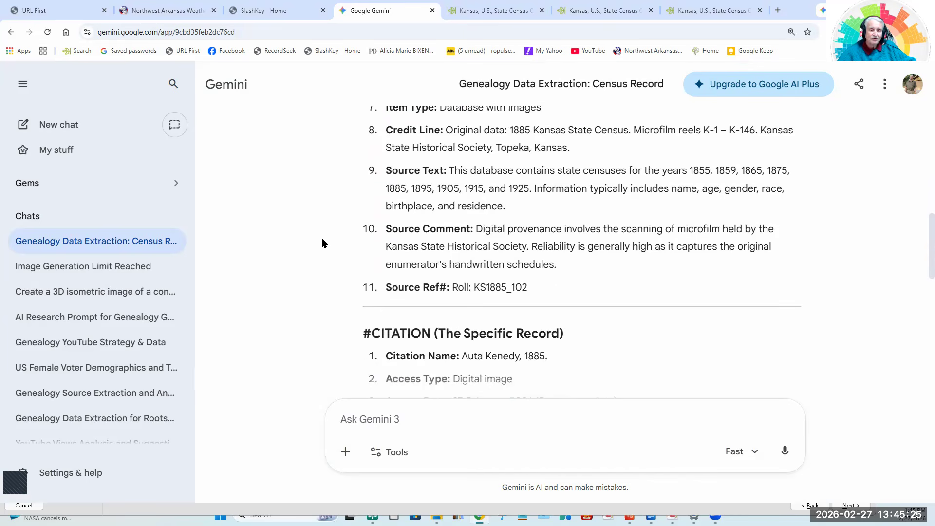
scroll(321, 242, "down", 2)
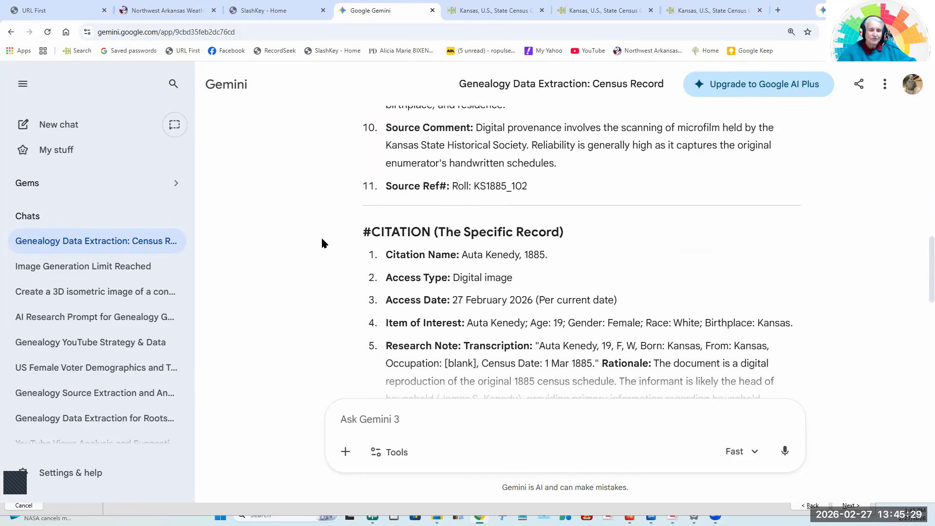
scroll(322, 243, "down", 2)
scroll(322, 243, "down", 2)
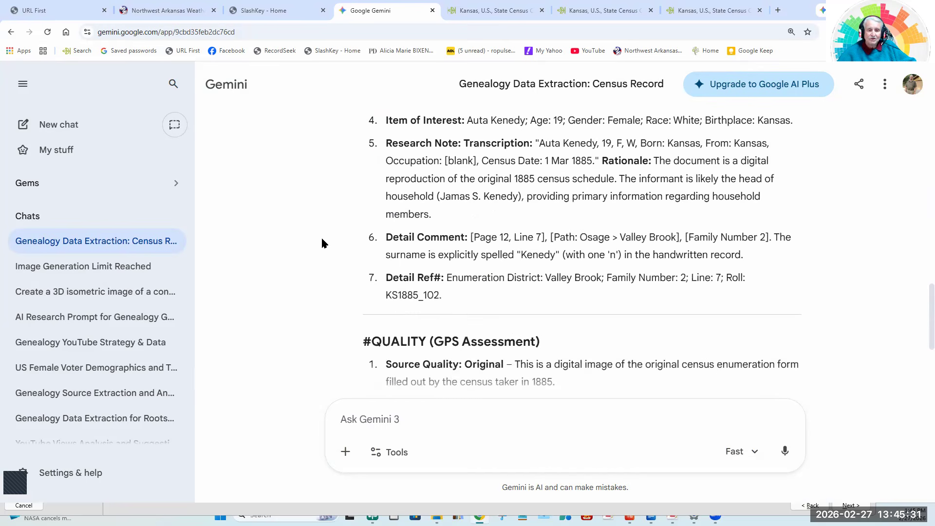
scroll(321, 243, "down", 4)
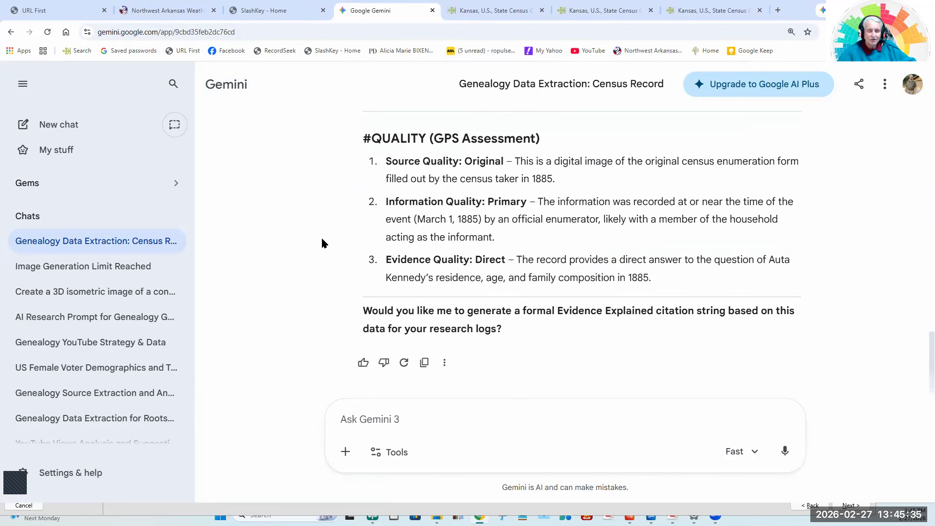
scroll(321, 242, "up", 7)
scroll(321, 243, "up", 7)
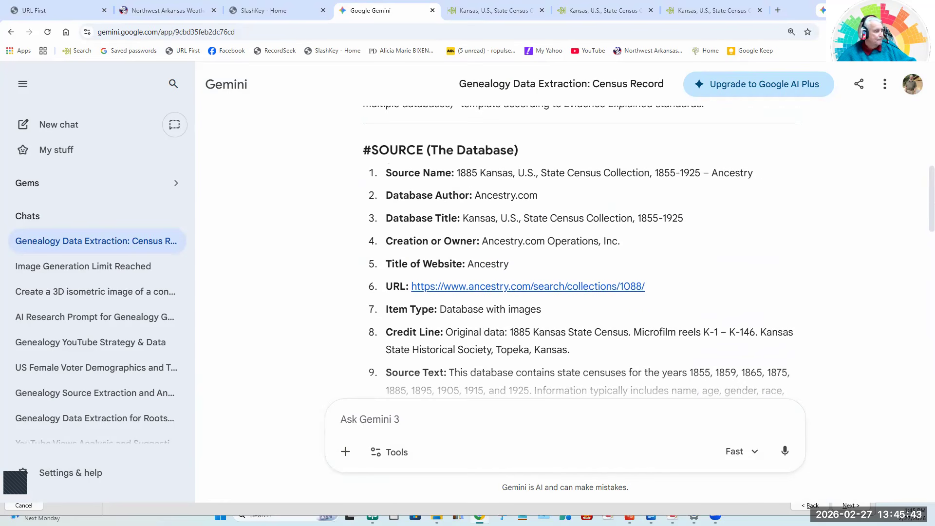
Switch to RootsMagic and cancel the blank new source of type Website (with multiple databases).
key("alt+Tab")
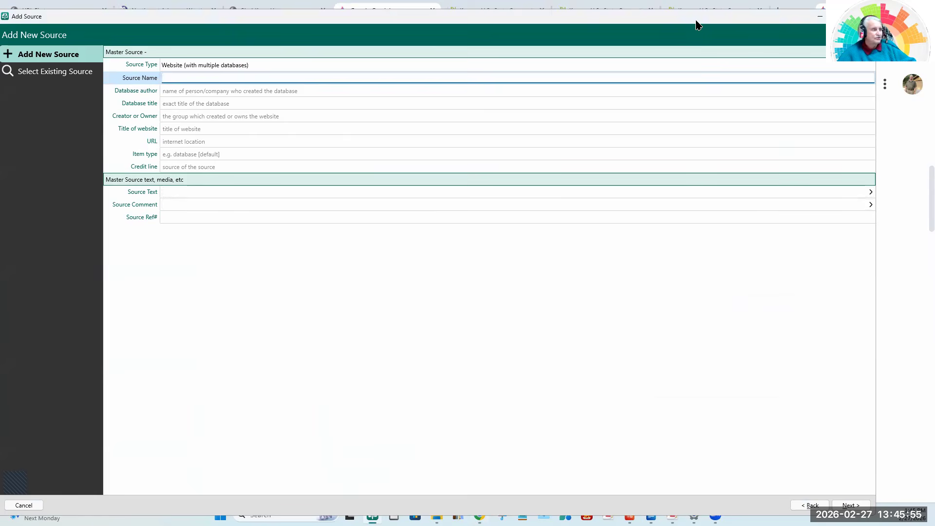
left_click(31, 504)
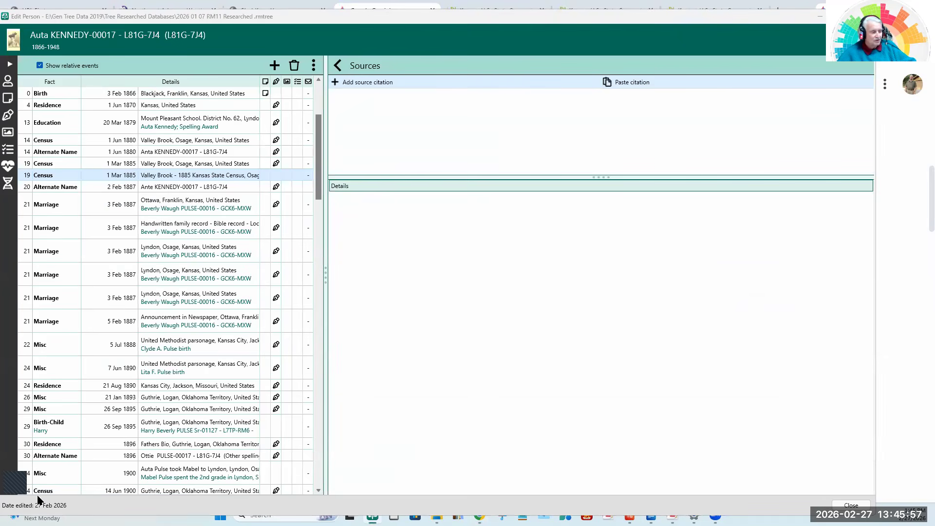
Transfer the source name "1885 Kansas, U.S., State Census Collection, 1855-1925 – Ancestry" and database author "Ancestry.com" from Gemini to RootsMagic.
key("alt+Tab")
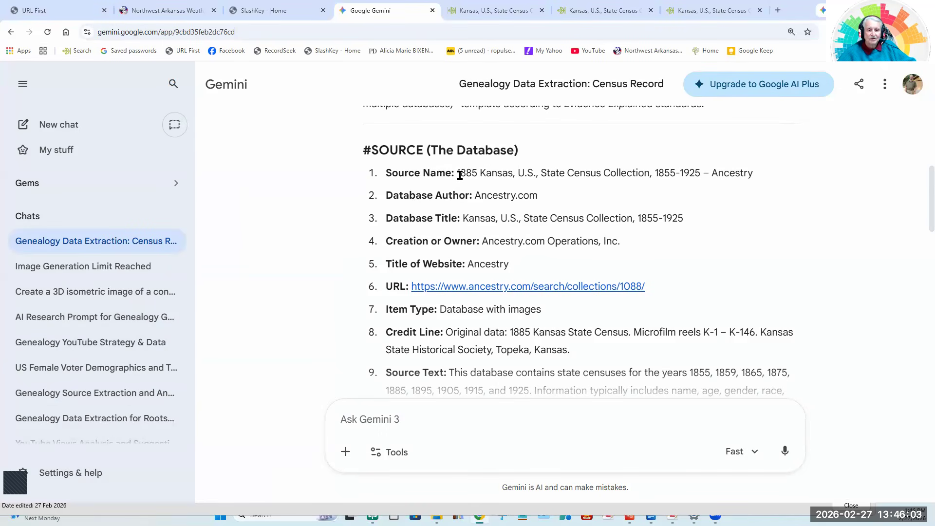
left_click_drag(457, 173, 770, 184)
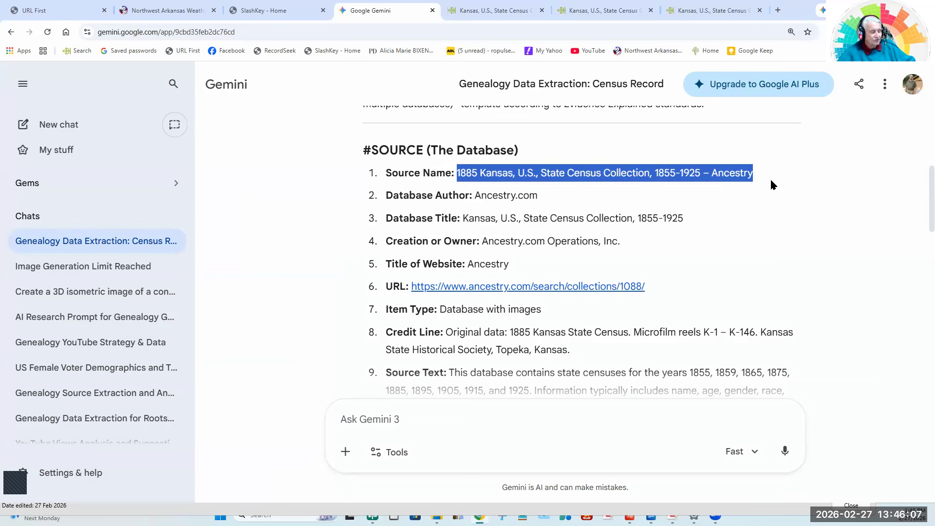
key("alt+Tab")
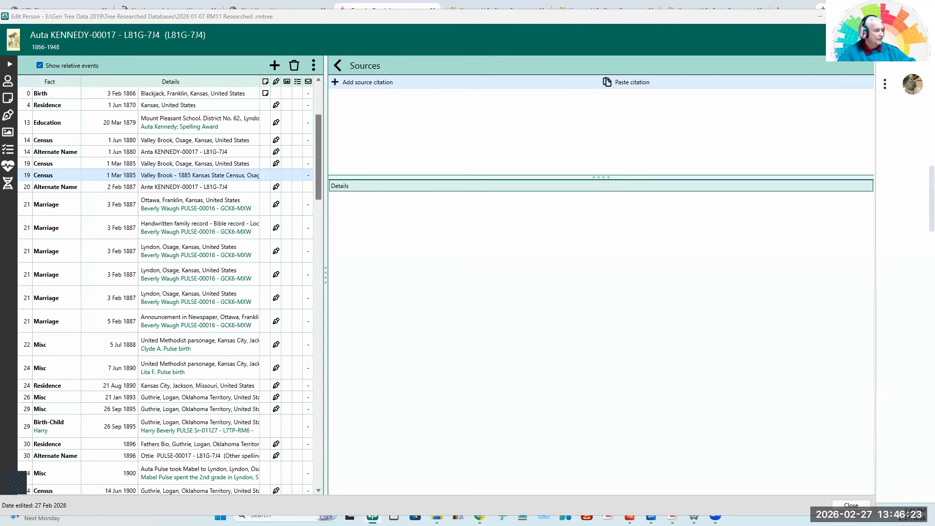
key("alt+Tab")
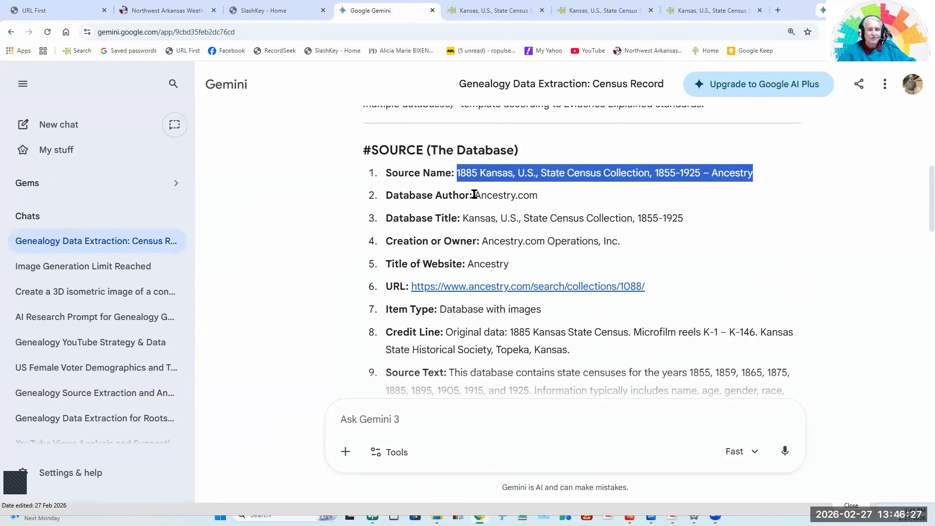
left_click_drag(475, 196, 574, 204)
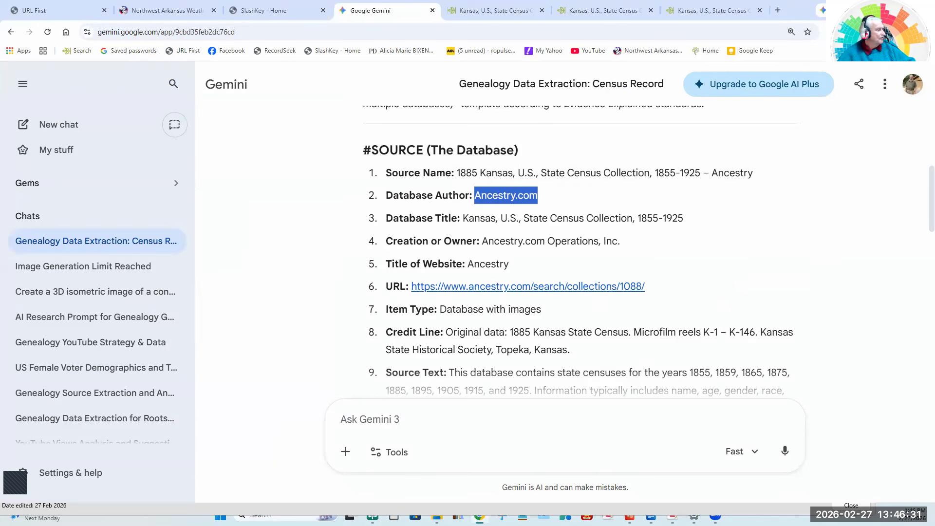
key("alt+Tab")
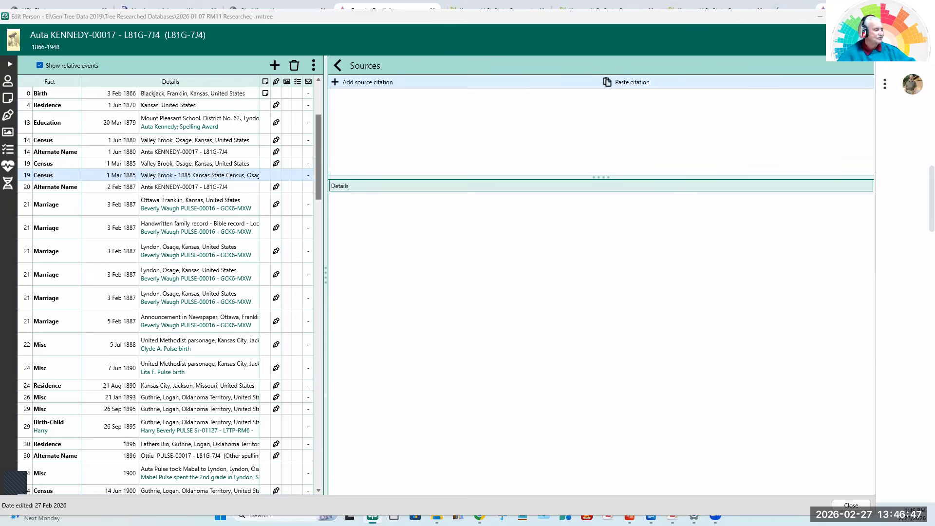
Transfer the database title "Kansas, U.S., State Census Collection, 1855-1925" and creator or owner "Ancestry.com Operations, Inc." from Gemini to RootsMagic.
key("alt+Tab")
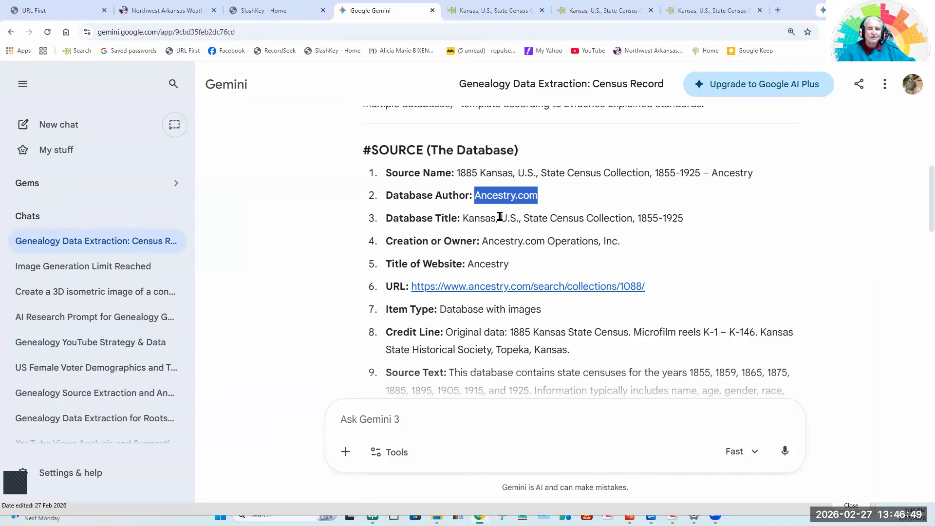
left_click_drag(461, 219, 690, 233)
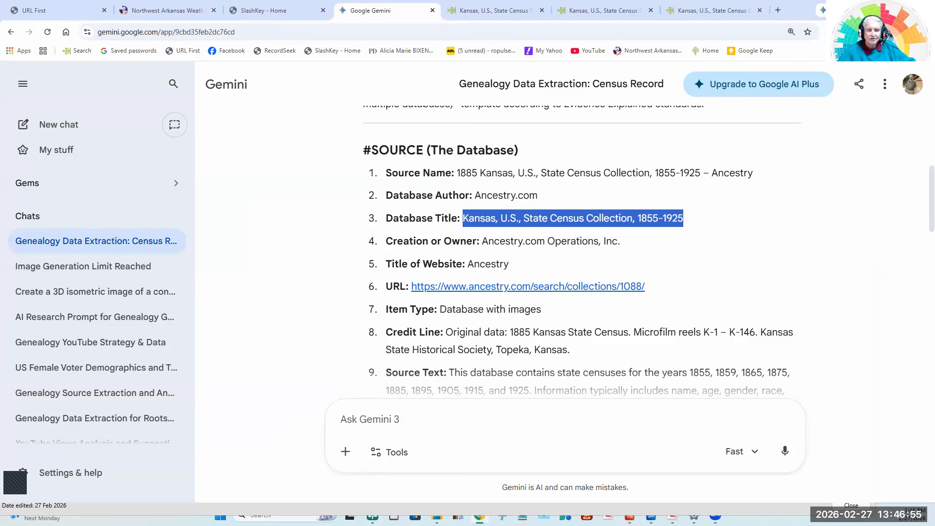
key("alt+Tab")
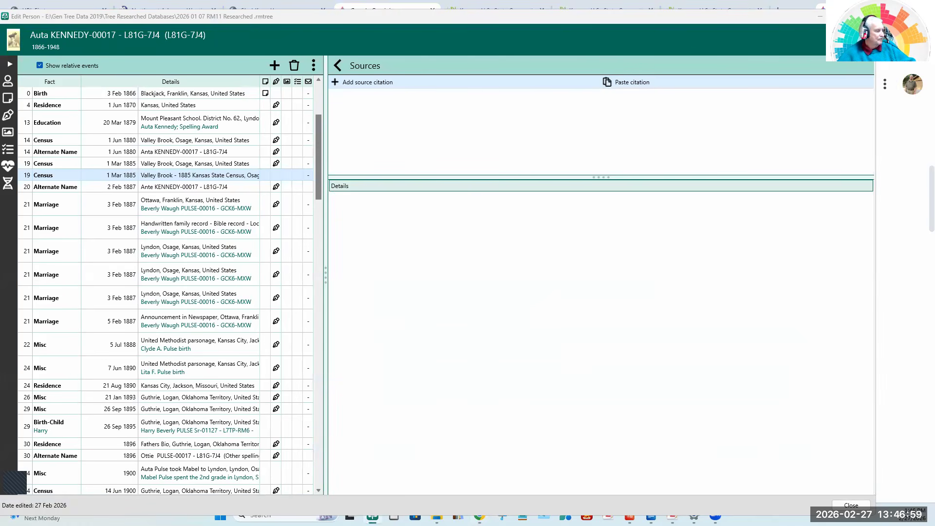
key("alt+Tab")
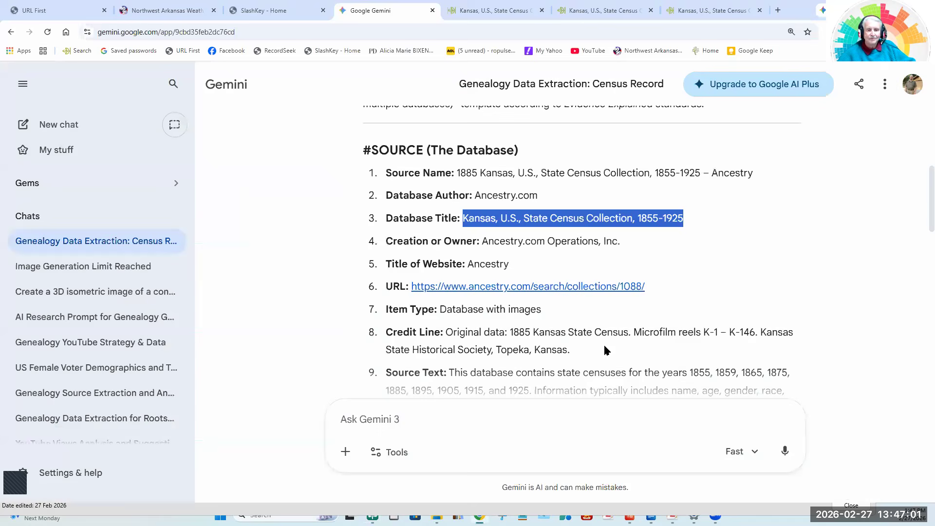
left_click_drag(481, 241, 680, 245)
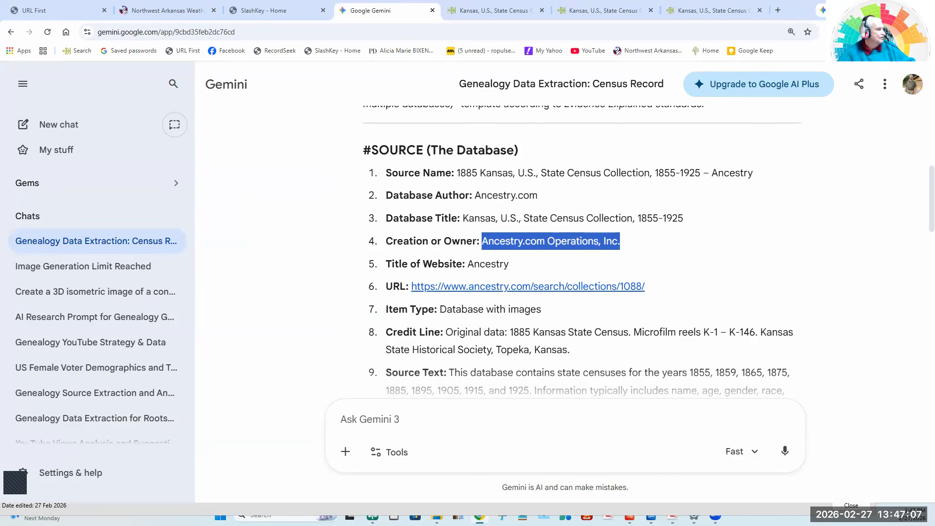
key("alt+Tab")
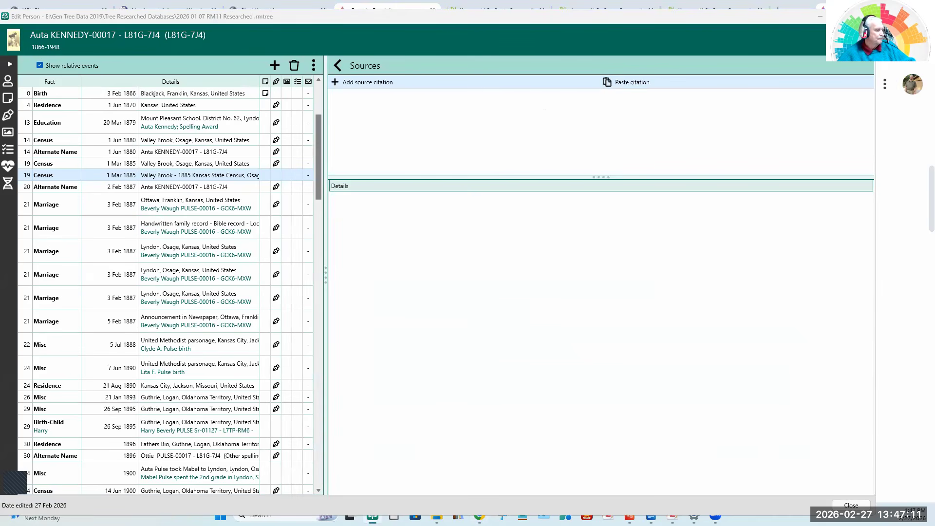
key("alt+Tab")
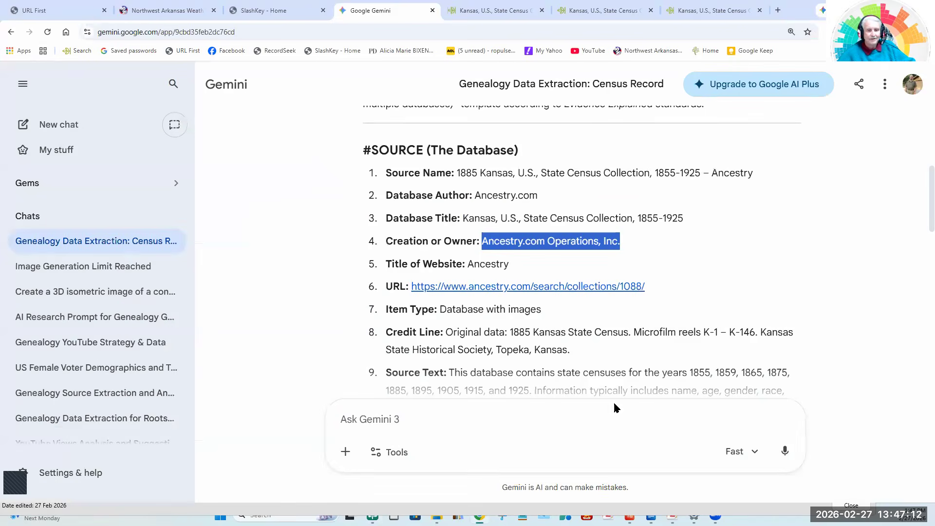
double_click(470, 264)
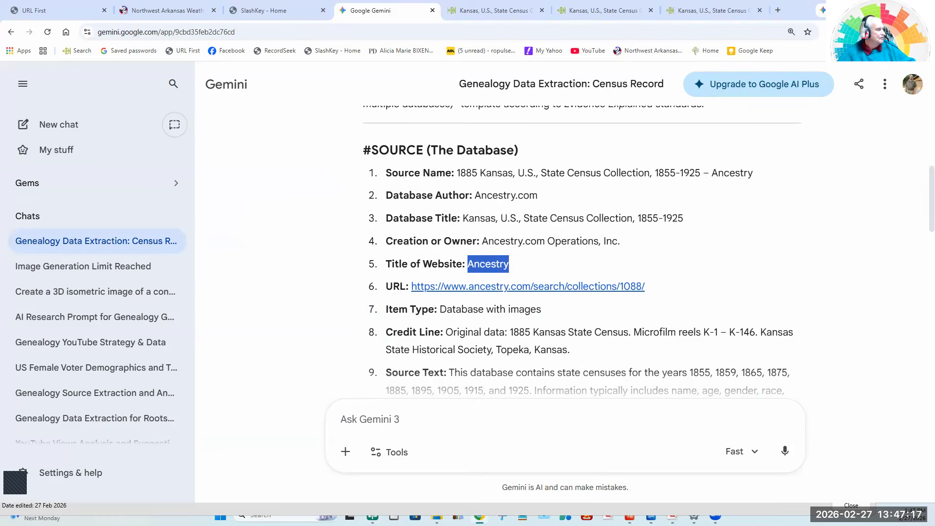
key("alt+Tab")
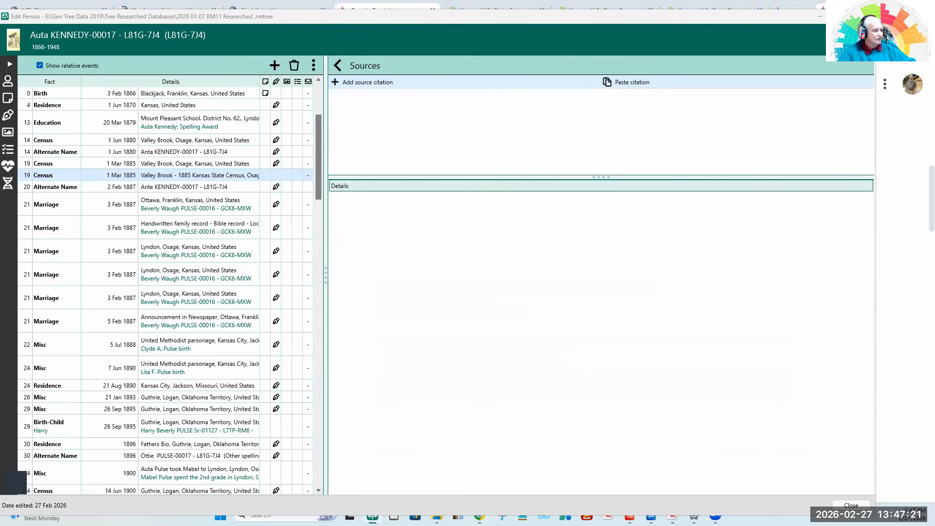
key("alt+Tab")
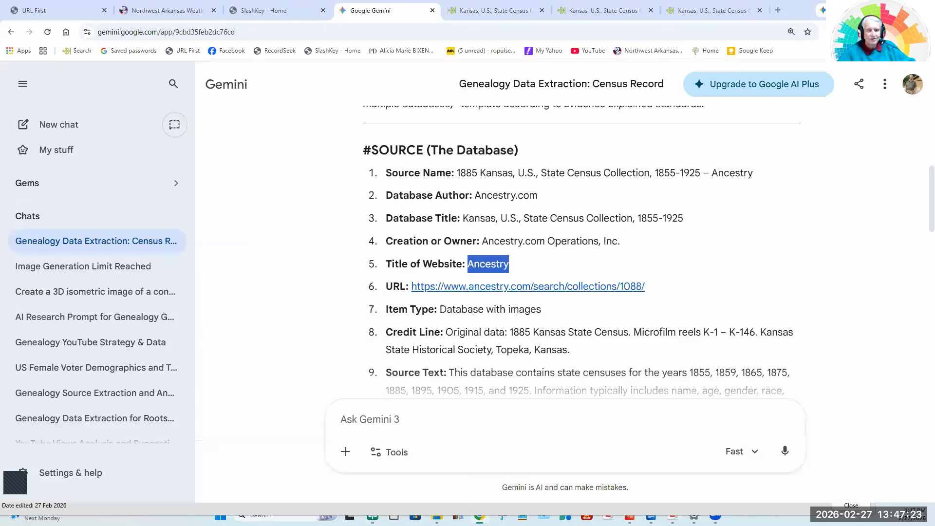
left_click_drag(669, 285, 413, 288)
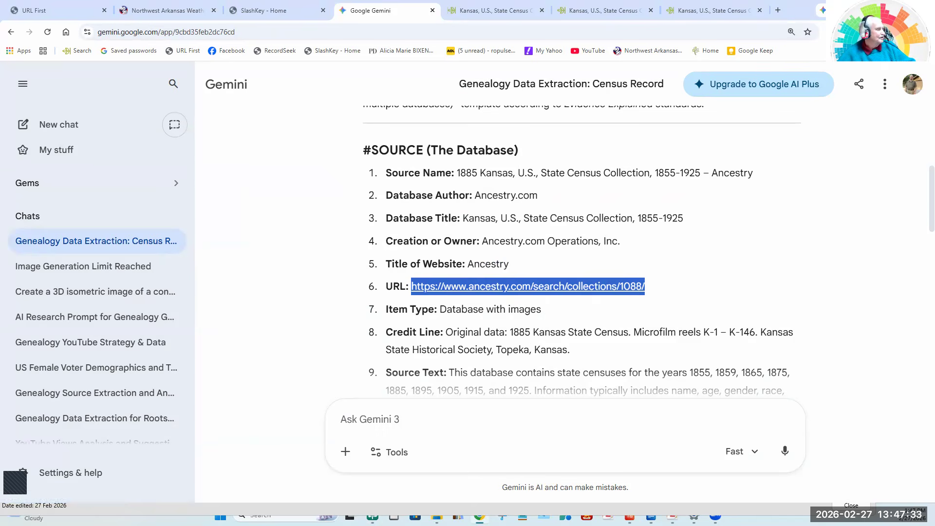
key("alt+Tab")
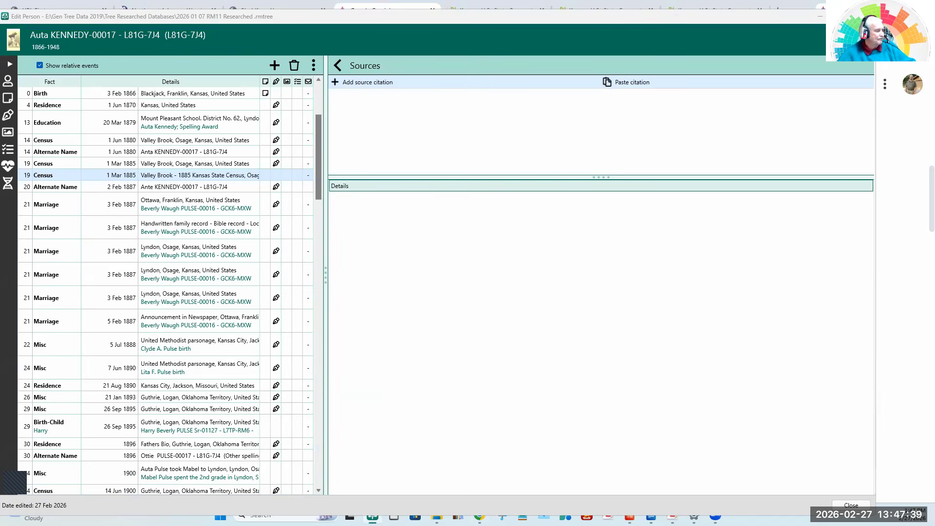
Transfer the item type "Database with images" and the full credit line starting "Original data: 1885 Kansas State Census" from Gemini to RootsMagic.
key("alt+Tab")
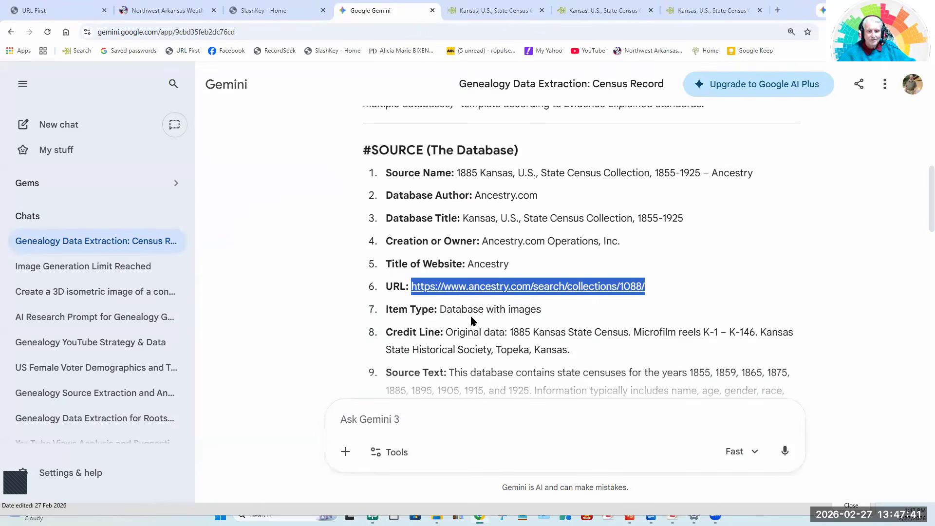
left_click_drag(439, 309, 568, 313)
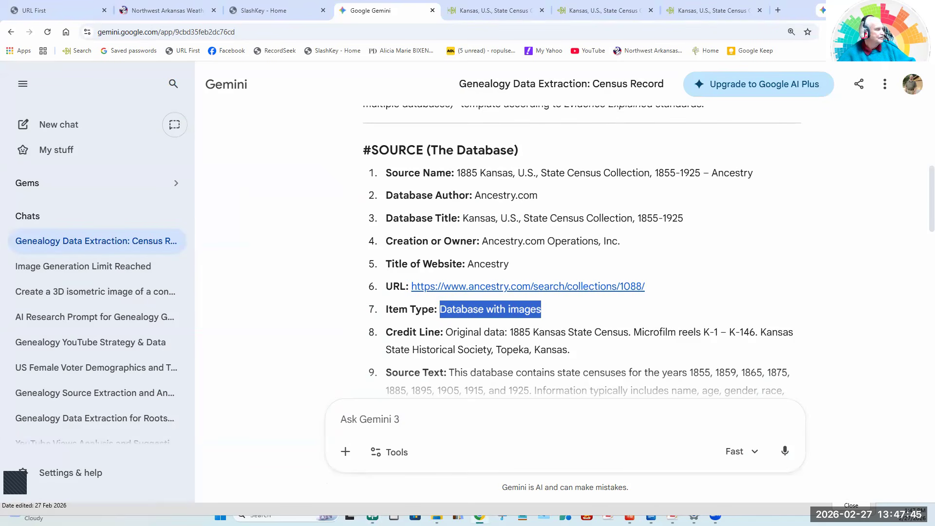
key("alt+Tab")
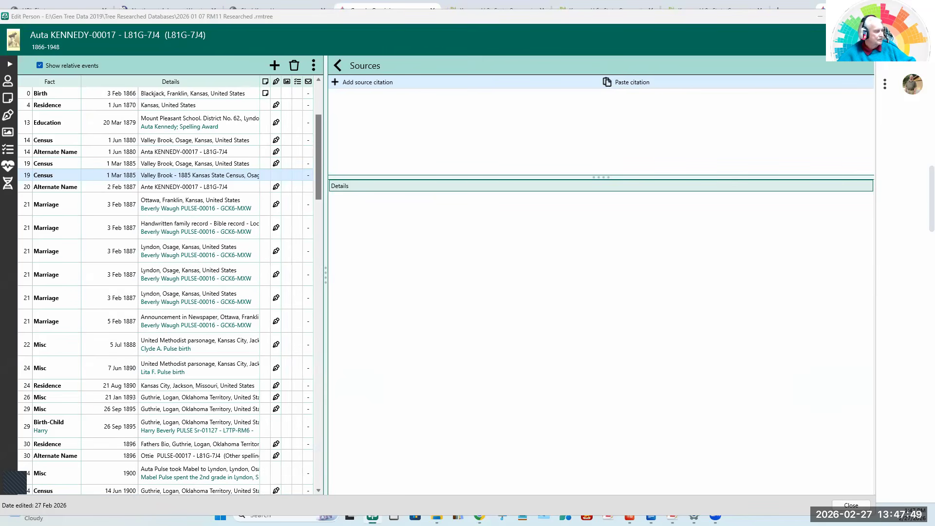
left_click(346, 466)
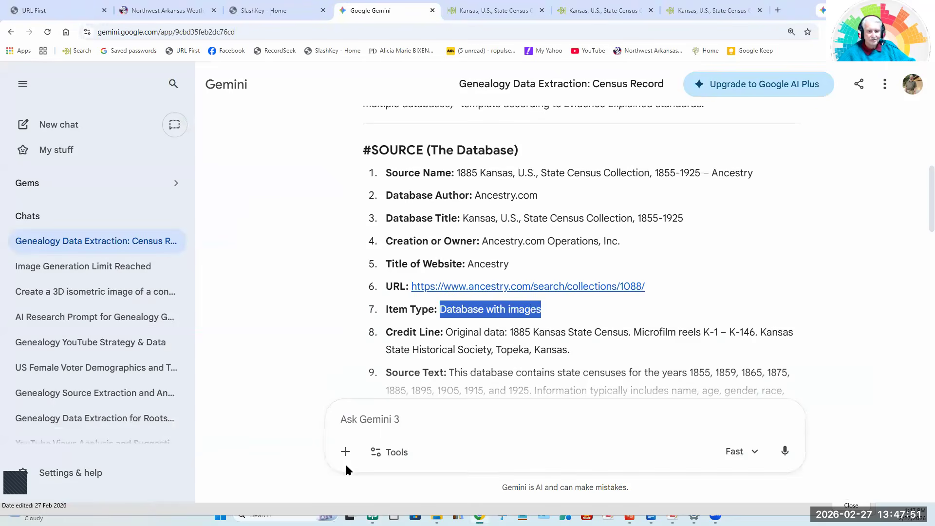
left_click_drag(446, 333, 575, 350)
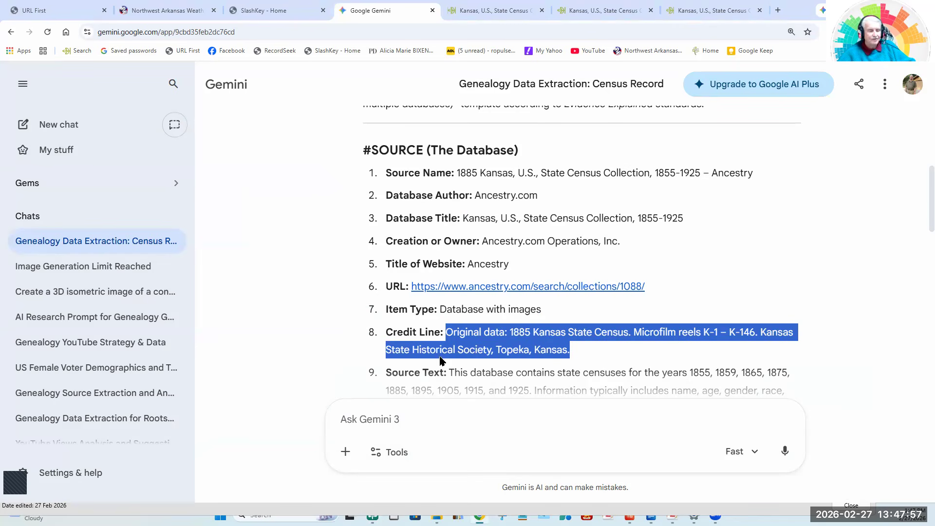
key("alt+Tab")
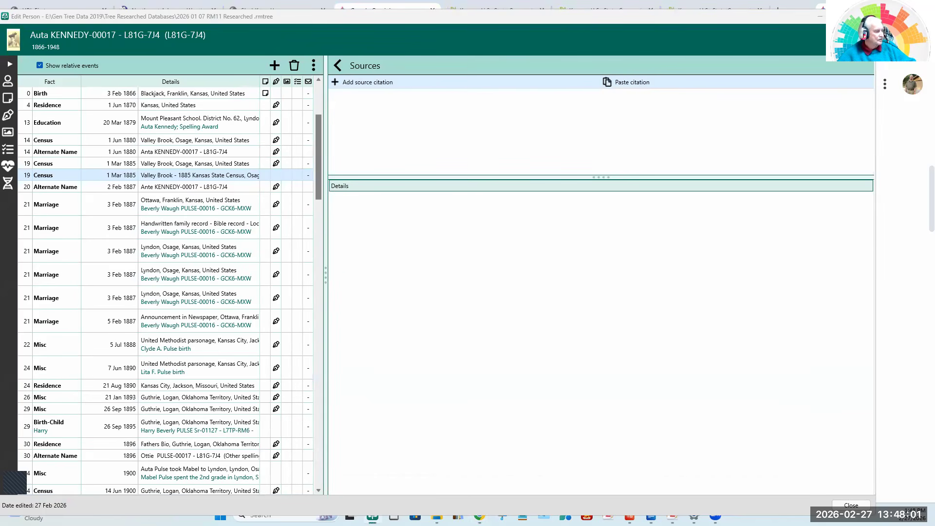
Transfer the complete Source Text on the census years and the Source Comment on digital provenance from Gemini to RootsMagic.
key("alt+Tab")
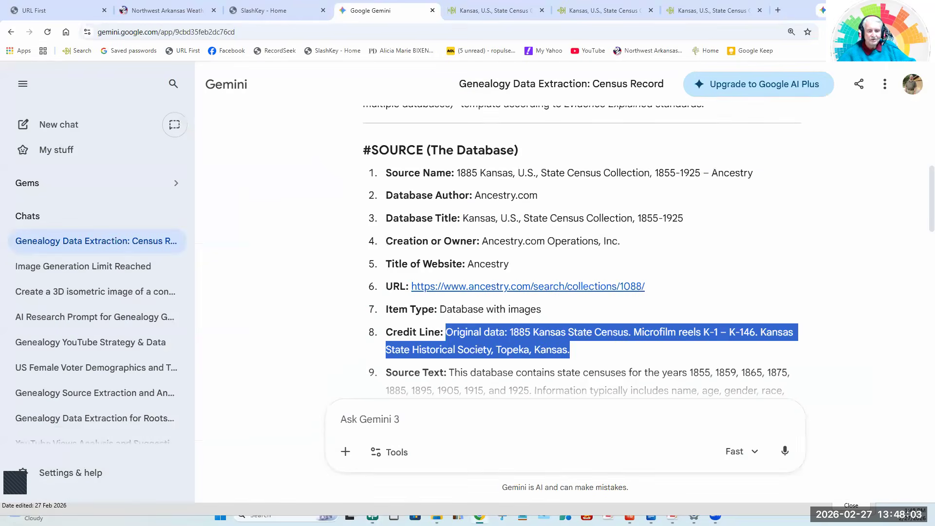
left_click(299, 284)
scroll(300, 284, "down", 3)
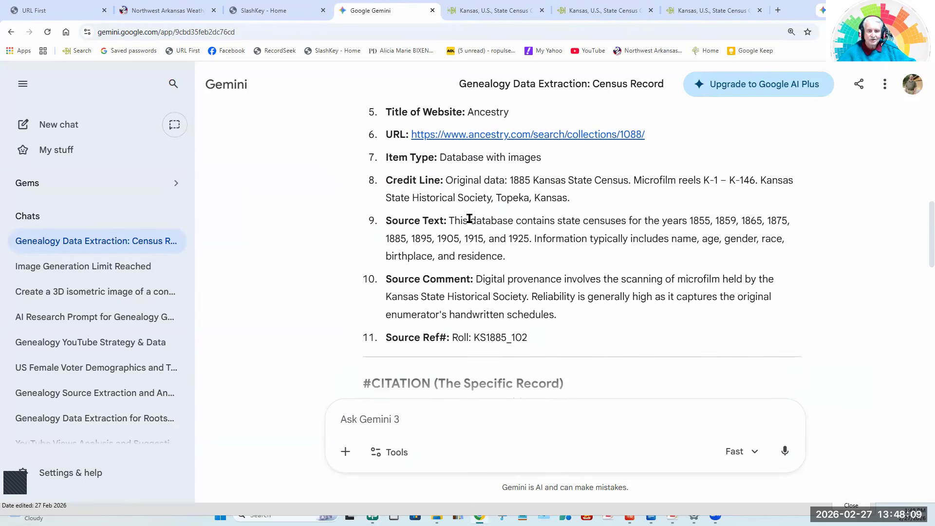
left_click_drag(448, 220, 540, 258)
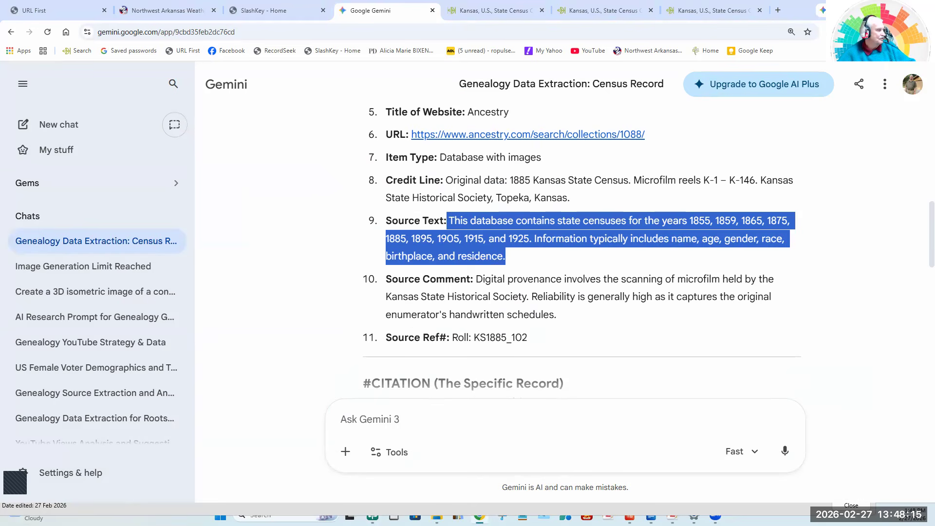
key("alt+Tab")
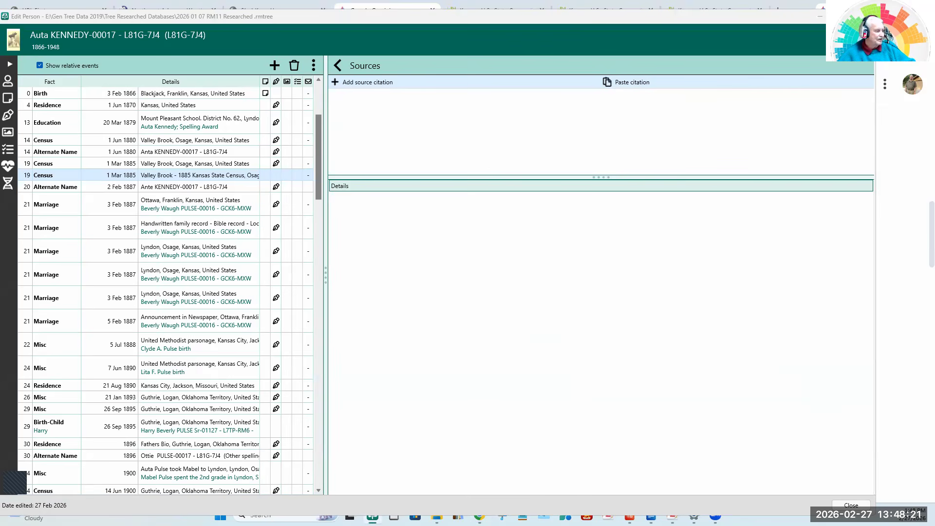
key("alt+Tab")
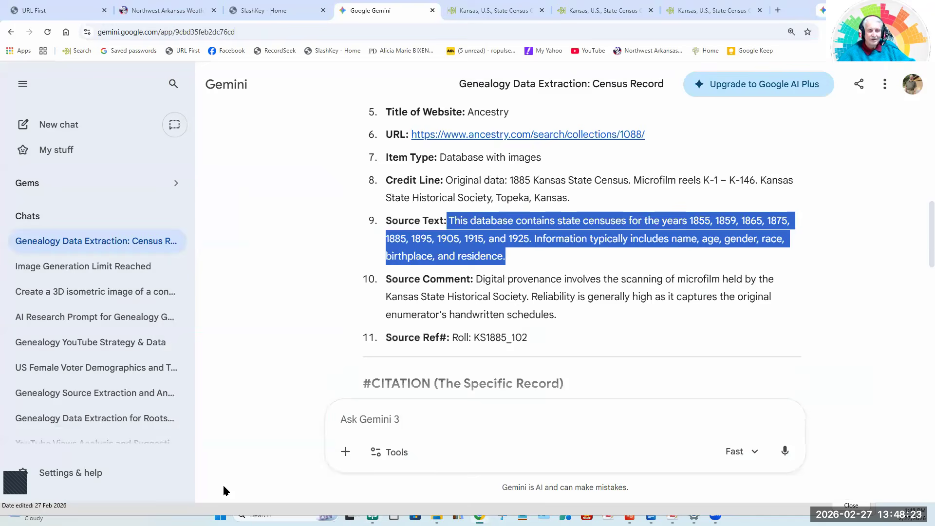
left_click_drag(476, 279, 588, 312)
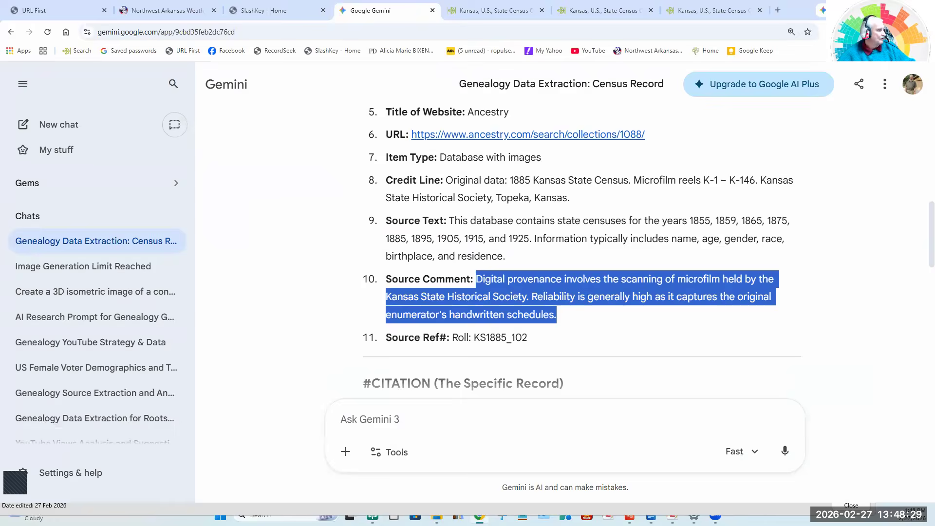
key("alt+Tab")
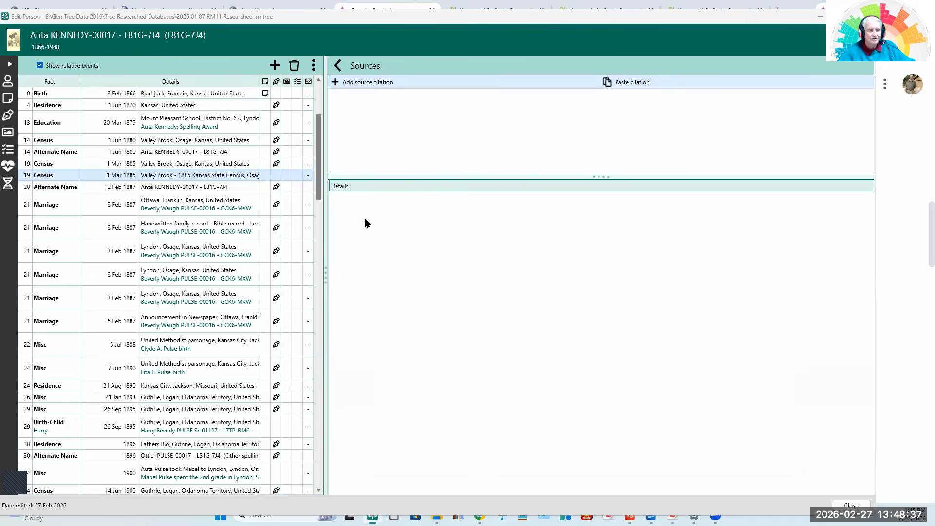
Transfer the source reference "Roll: KS1885_102" from Gemini to the RootsMagic source.
key("alt+Tab")
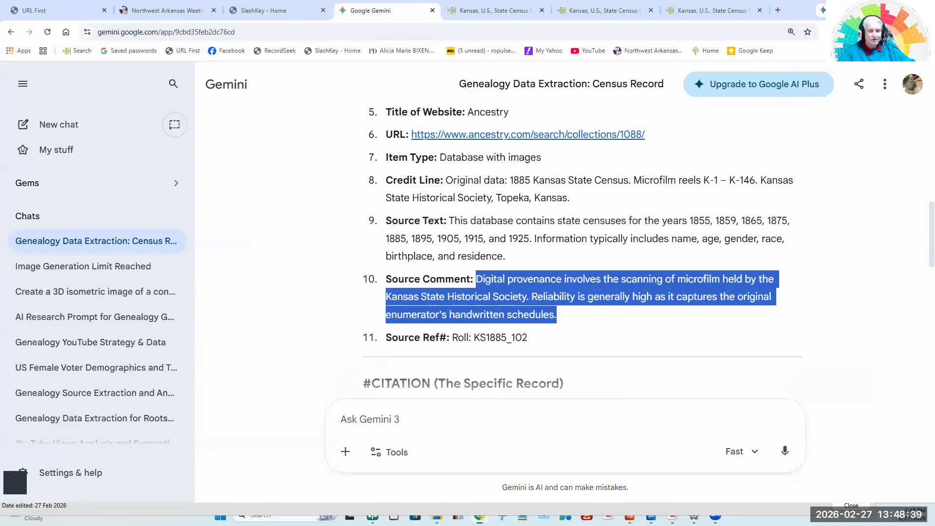
left_click(539, 337)
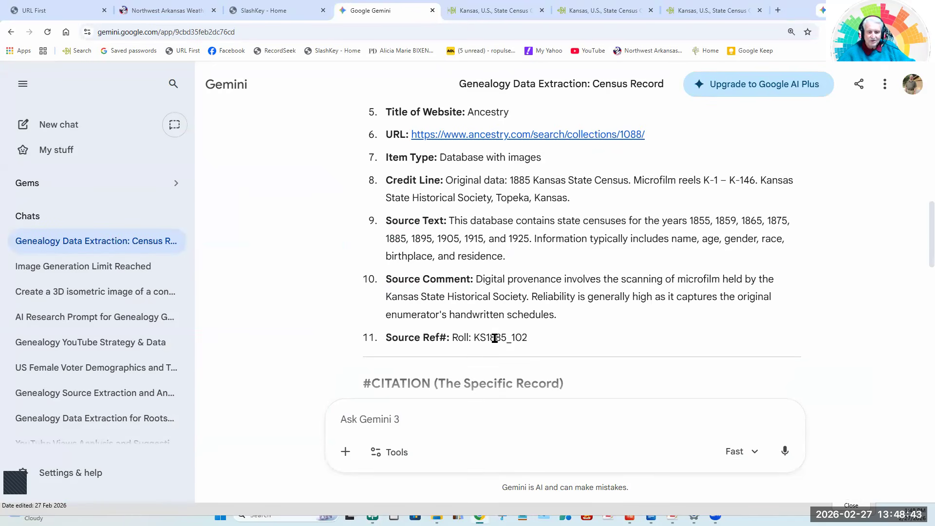
left_click_drag(451, 337, 526, 336)
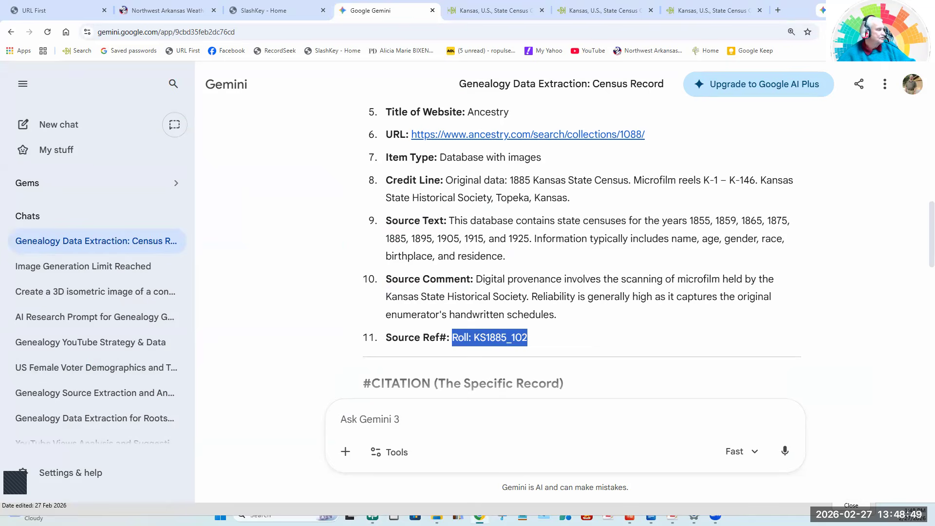
key("alt+Tab")
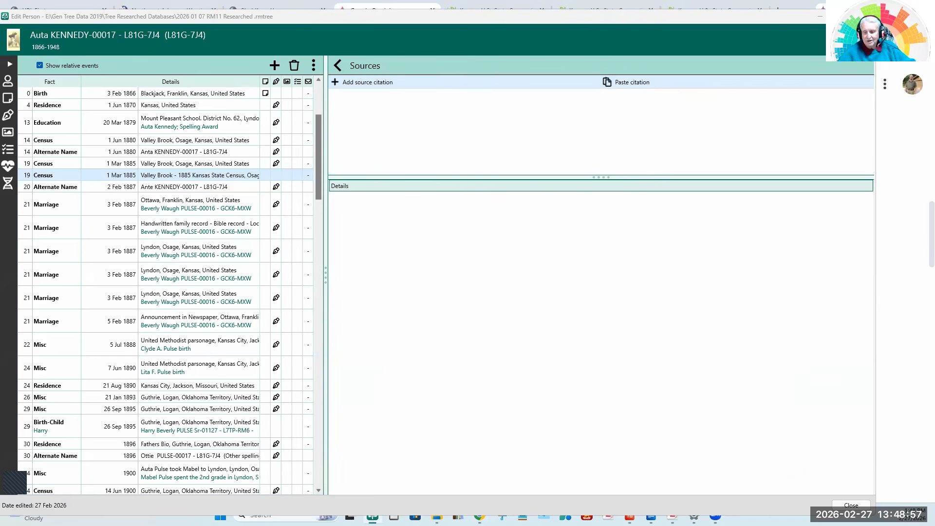
Finish the master source details in RootsMagic and proceed to the citation details.
left_click_drag(339, 1, 339, 7)
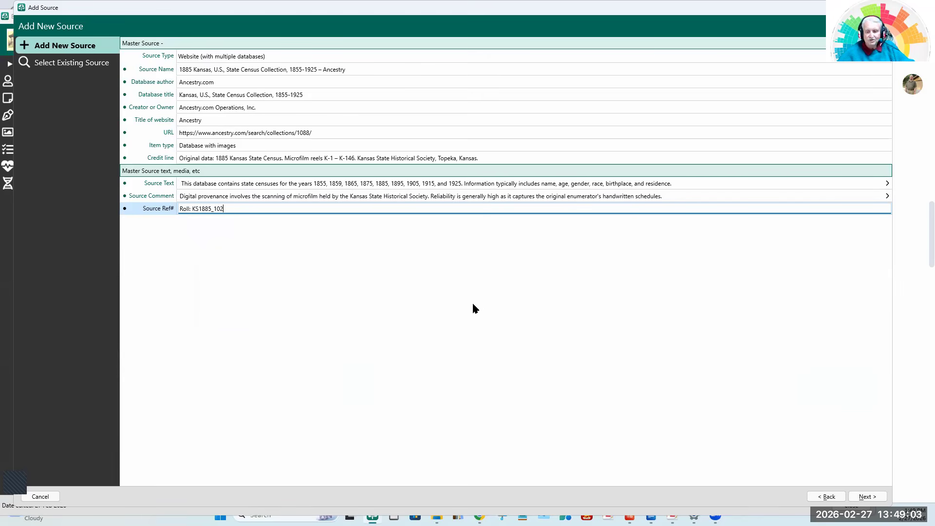
left_click(873, 498)
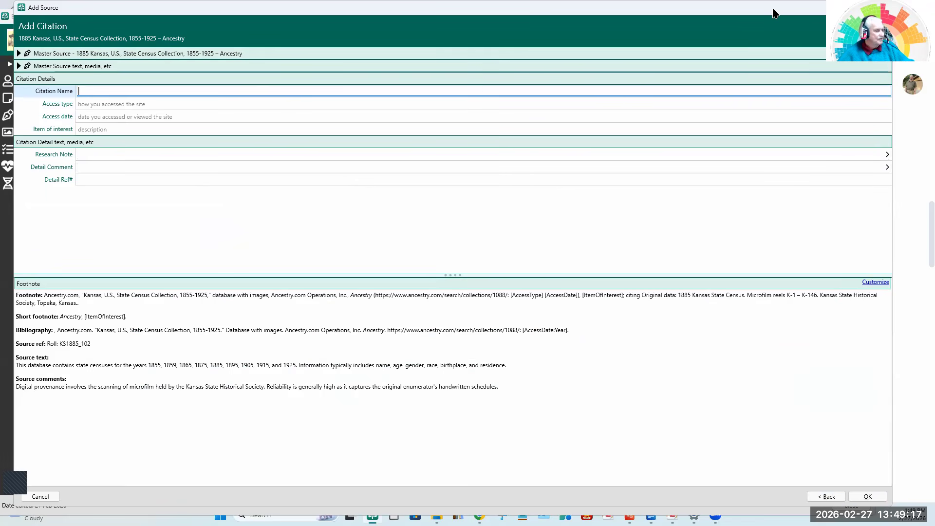
key("Escape")
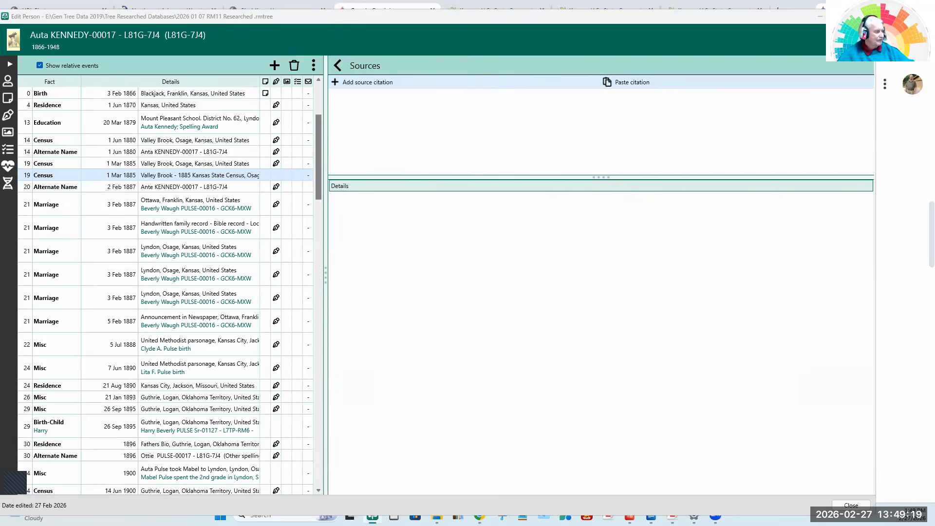
Transfer the citation name (the ancestor's name with the year 1885) and the access type "Digital image" from Gemini to the RootsMagic citation.
key("alt+Tab")
left_click(282, 249)
scroll(282, 249, "down", 2)
scroll(281, 251, "down", 3)
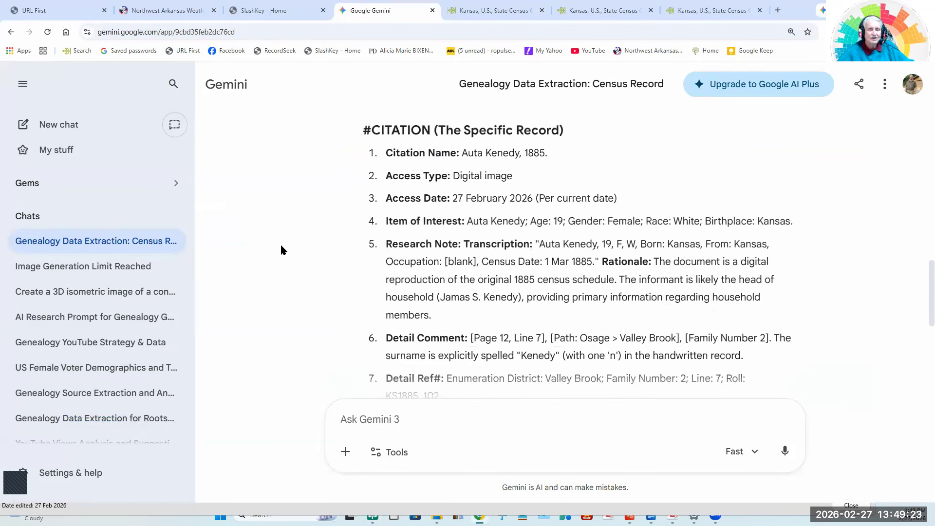
scroll(281, 250, "down", 1)
scroll(281, 251, "up", 1)
left_click_drag(463, 154, 588, 157)
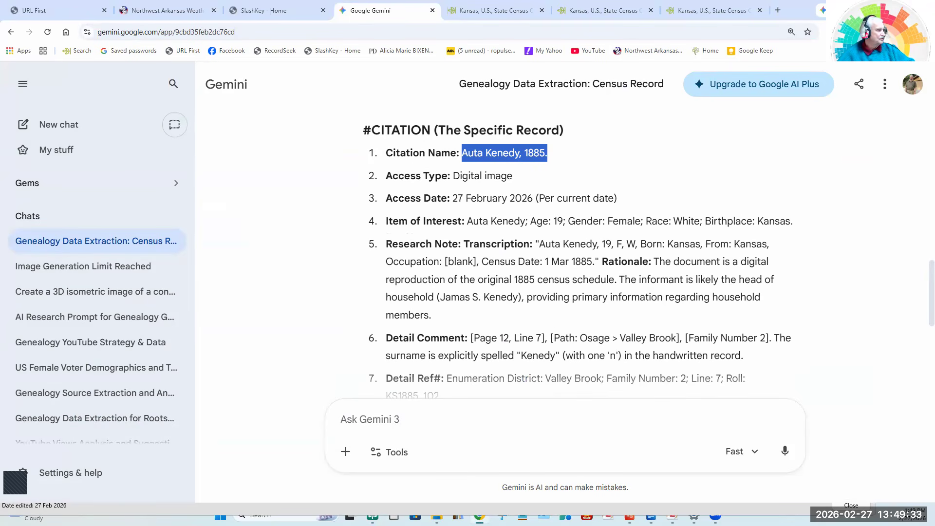
key("alt+Tab")
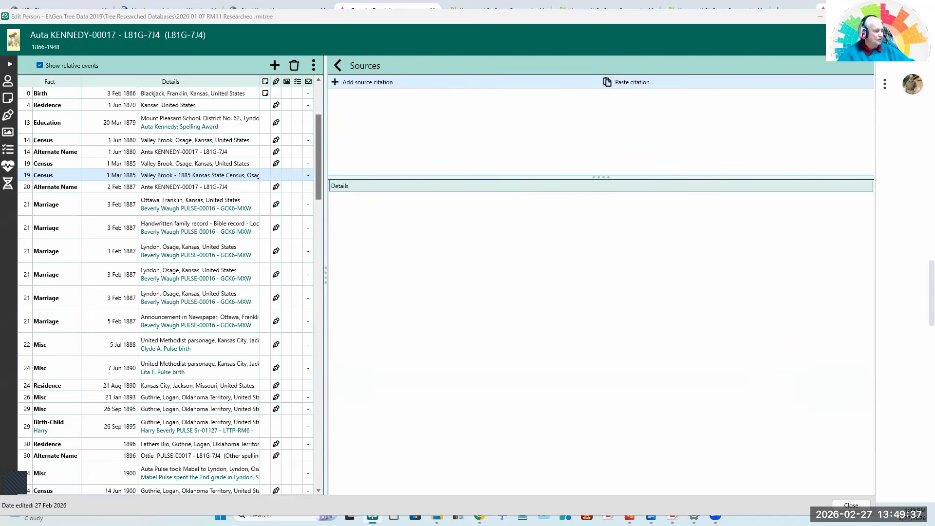
key("alt+Tab")
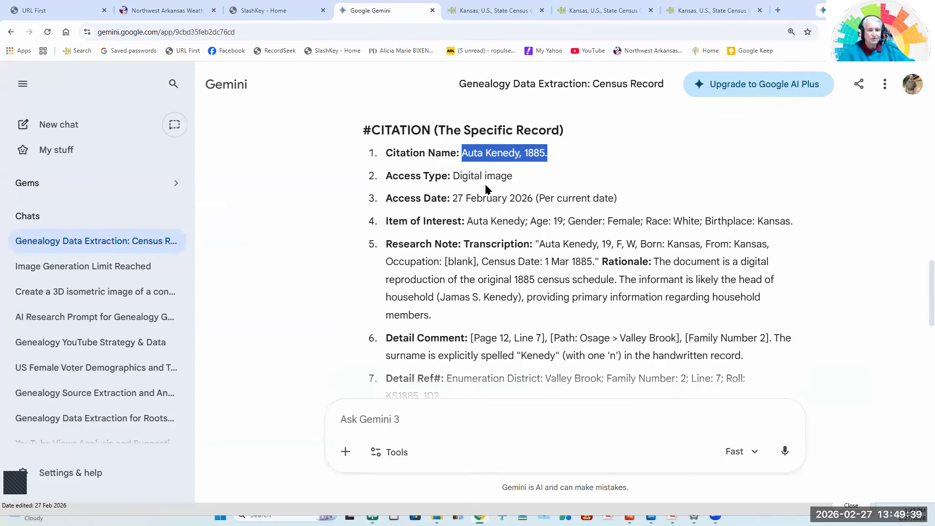
left_click_drag(453, 175, 566, 187)
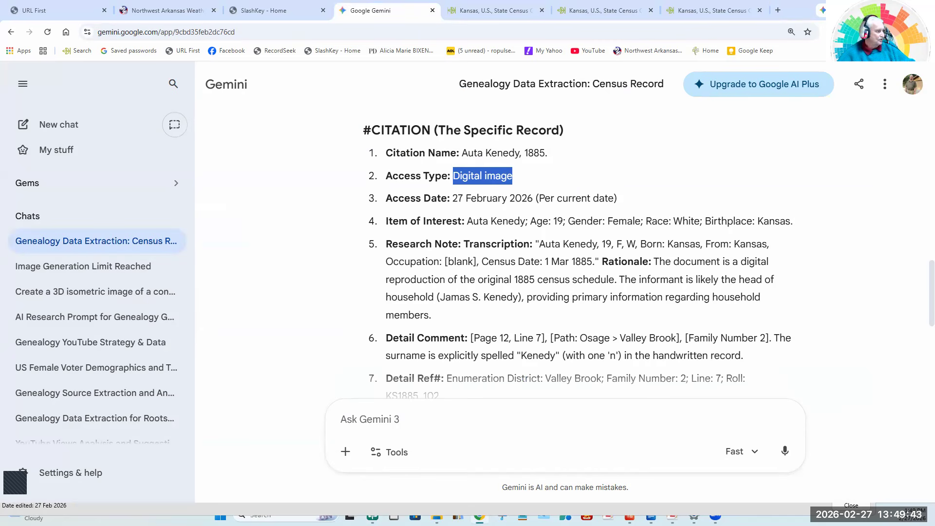
key("alt+Tab")
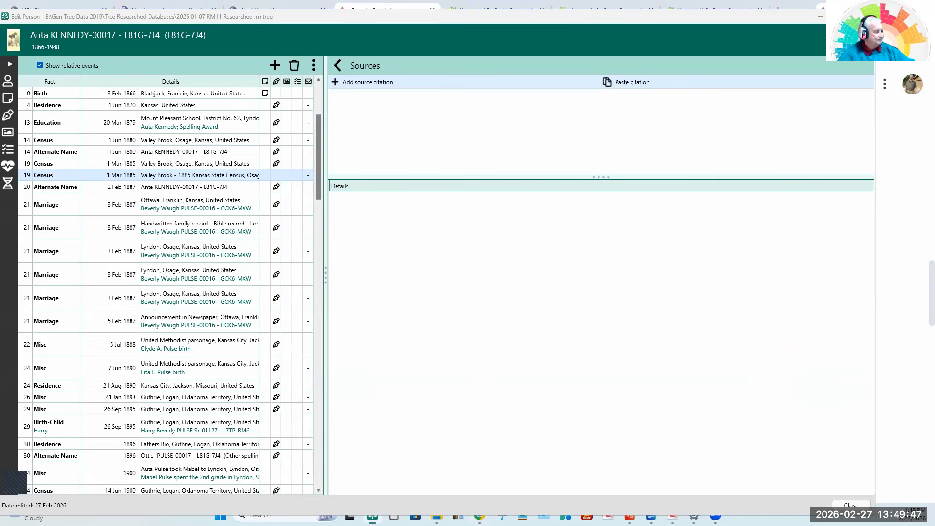
Check the 1885 census image's modified date in File Explorer and enter 16 February 2026 as the citation's access date in RootsMagic.
key("alt+Tab")
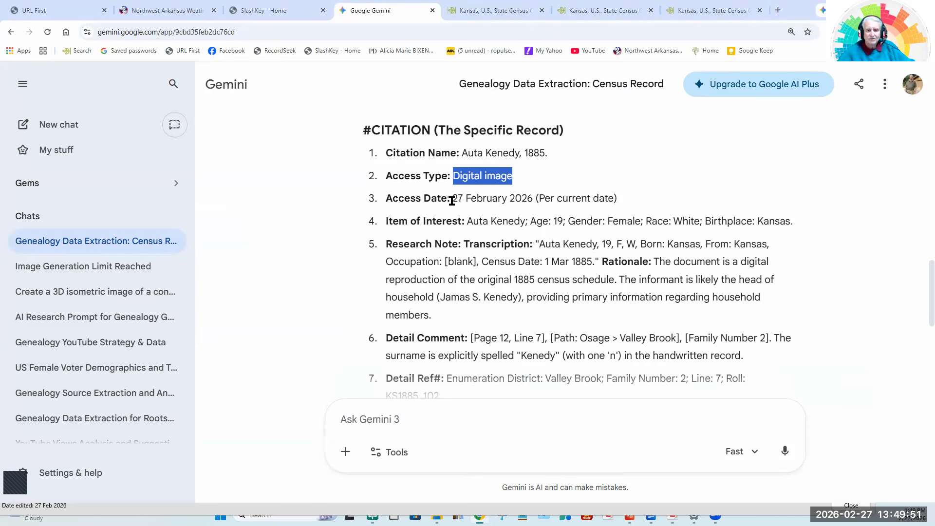
left_click_drag(453, 197, 658, 195)
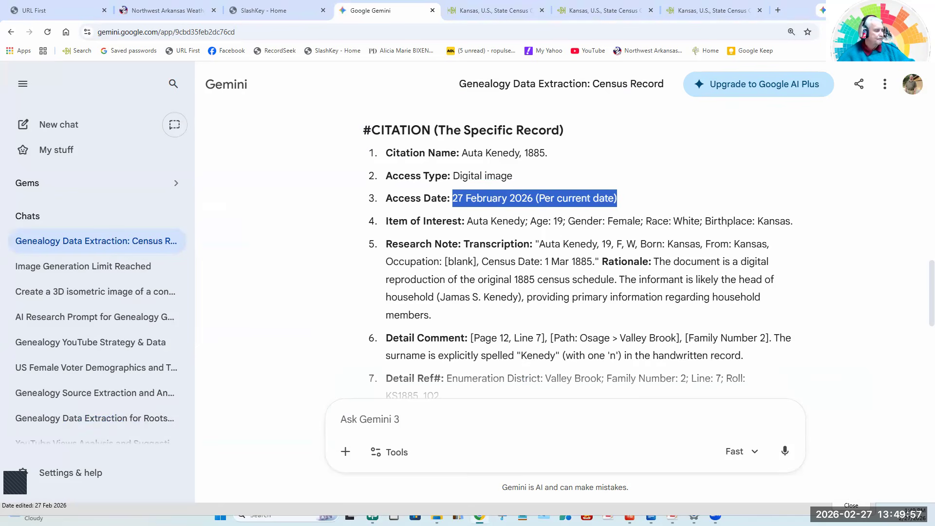
key("alt+Tab")
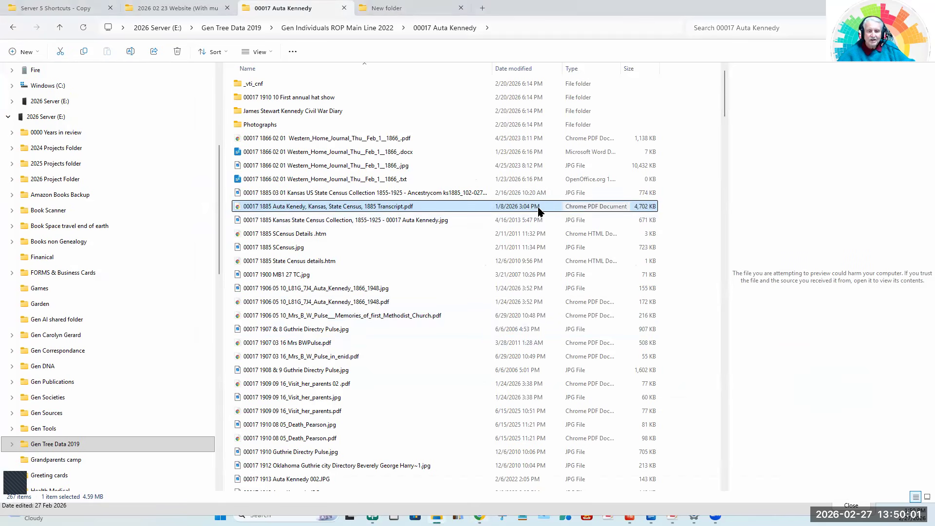
left_click(448, 195)
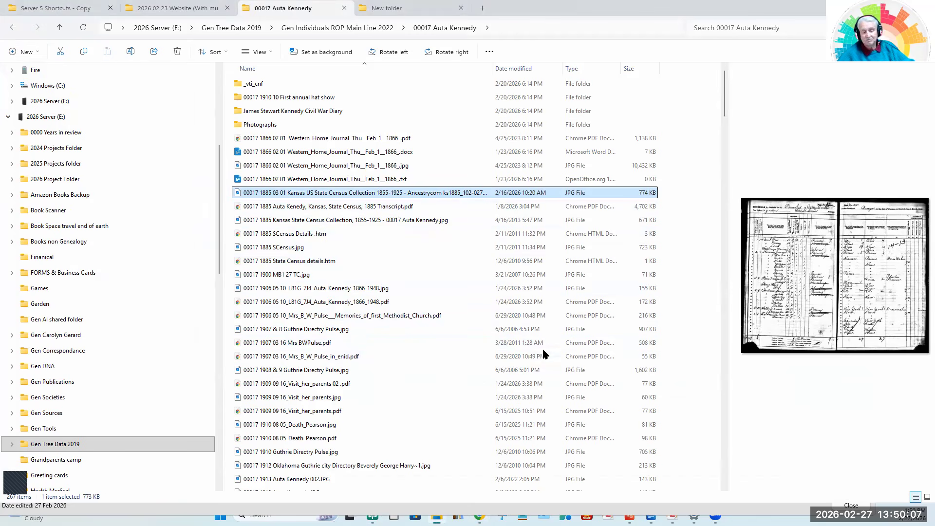
key("alt+Tab")
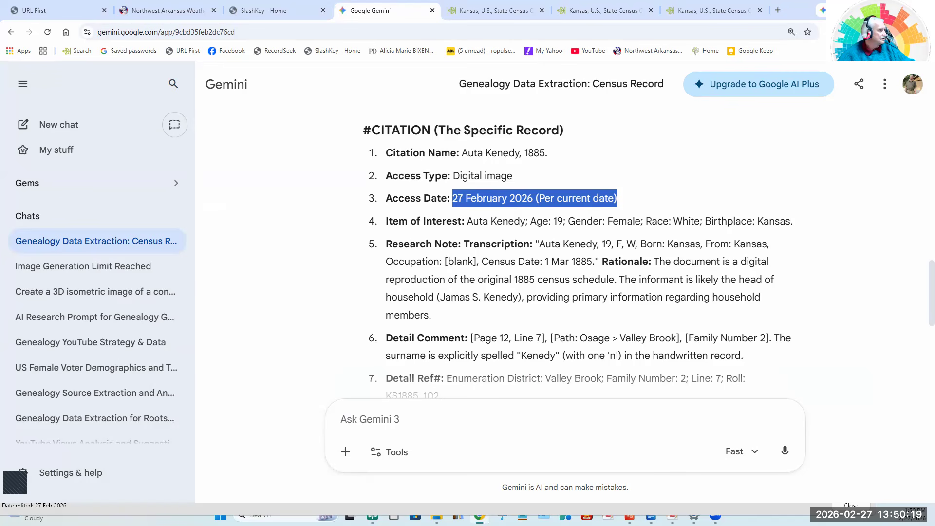
key("alt+Tab")
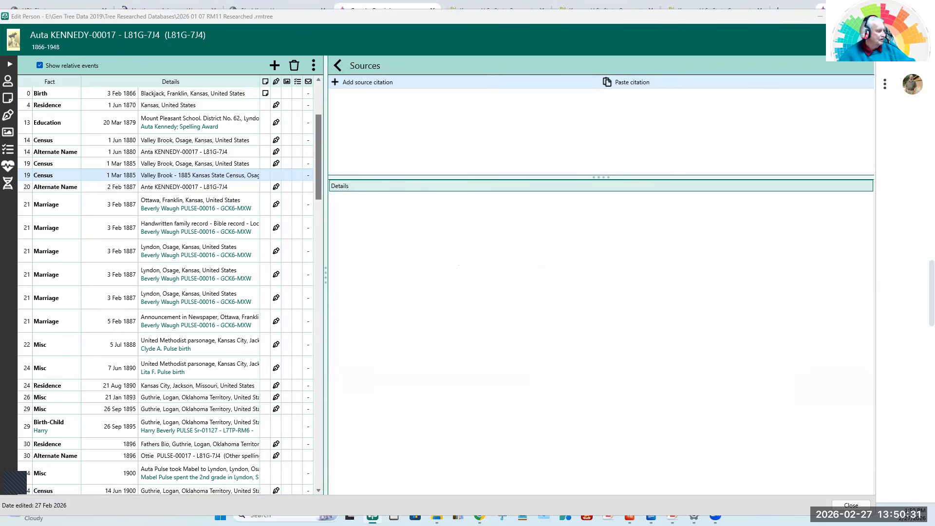
Transfer the full item of interest, ending "Race: White; Birthplace: Kansas", and the Research Note with Transcription and Rationale from Gemini to RootsMagic.
key("alt+Tab")
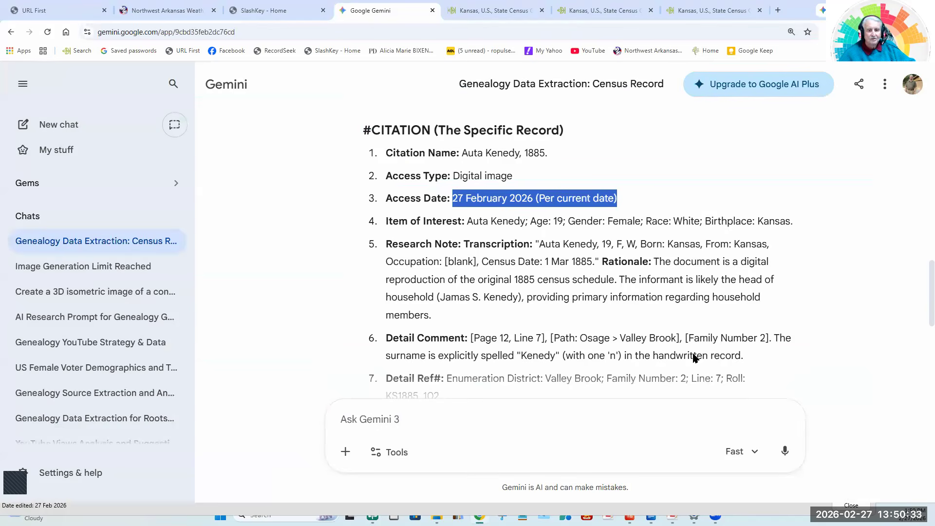
left_click_drag(466, 224, 801, 229)
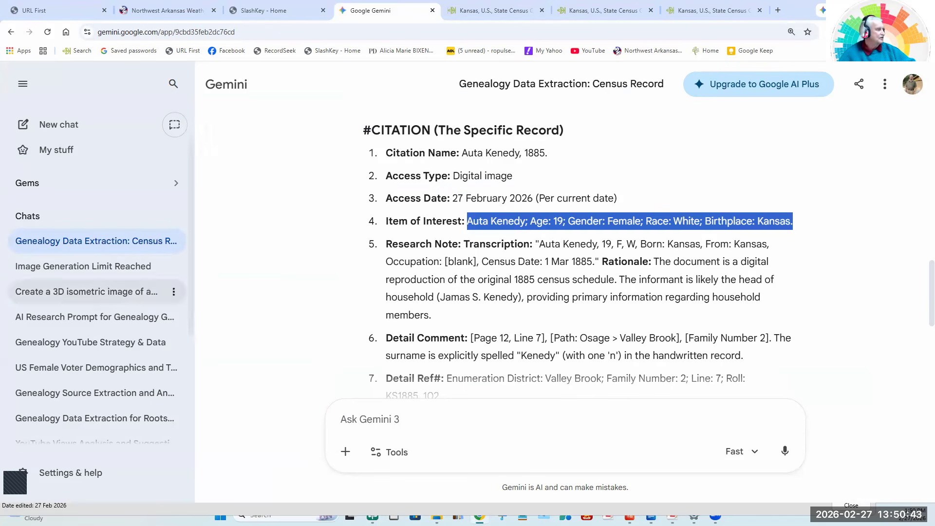
key("alt+Tab")
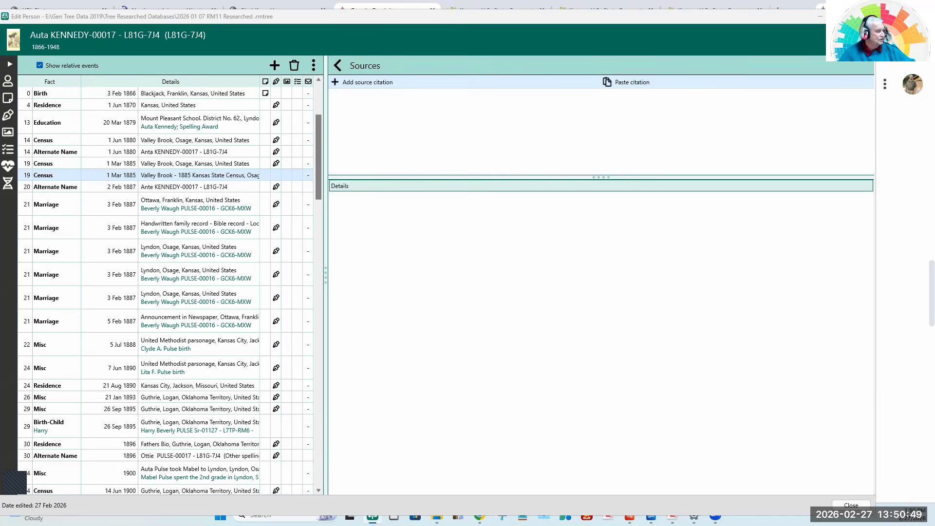
key("alt+Tab")
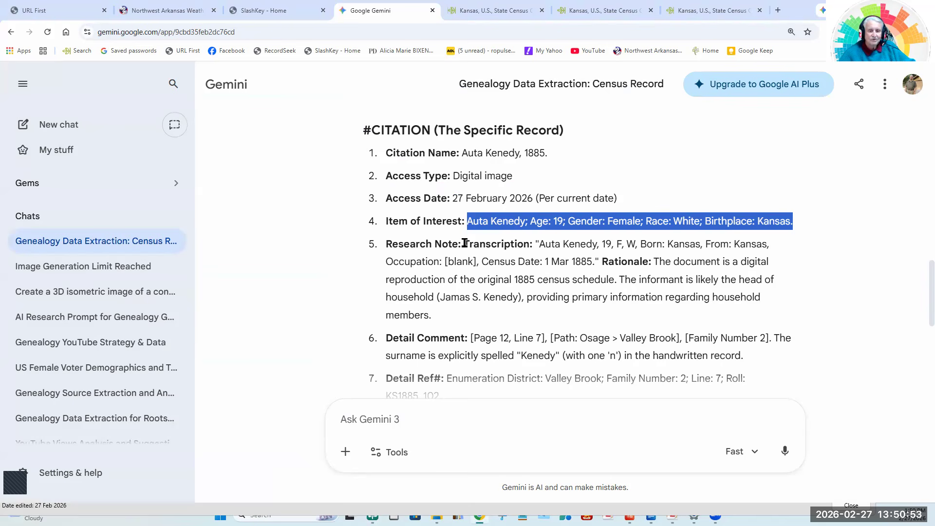
left_click_drag(464, 243, 465, 324)
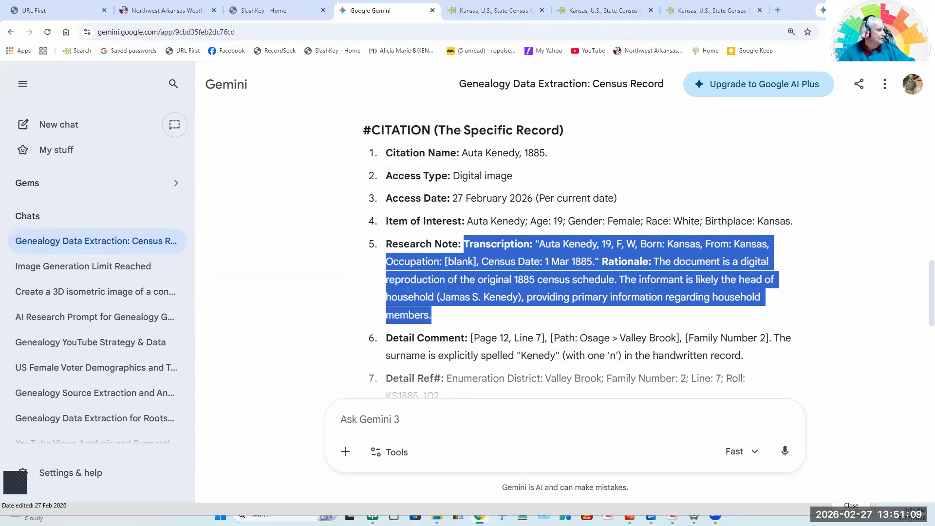
key("alt+Tab")
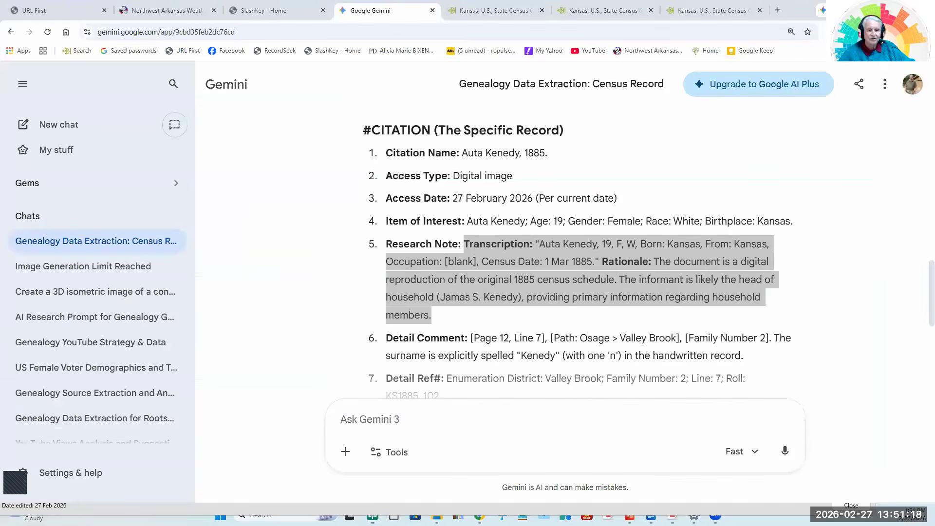
Transfer the complete Detail Comment starting "[Page 12, Line 7], [Path: Osage > Valley Brook]" from Gemini to the RootsMagic citation.
left_click(479, 517)
left_click(295, 287)
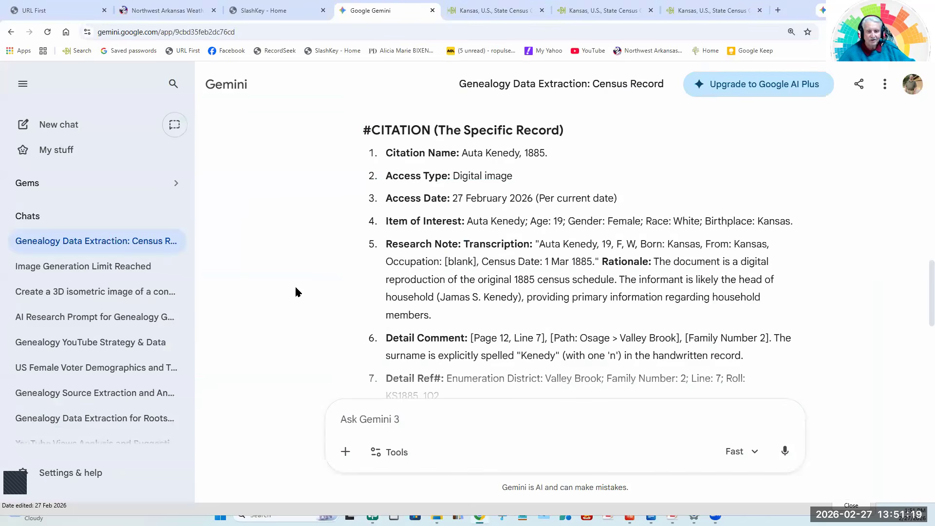
scroll(295, 287, "down", 3)
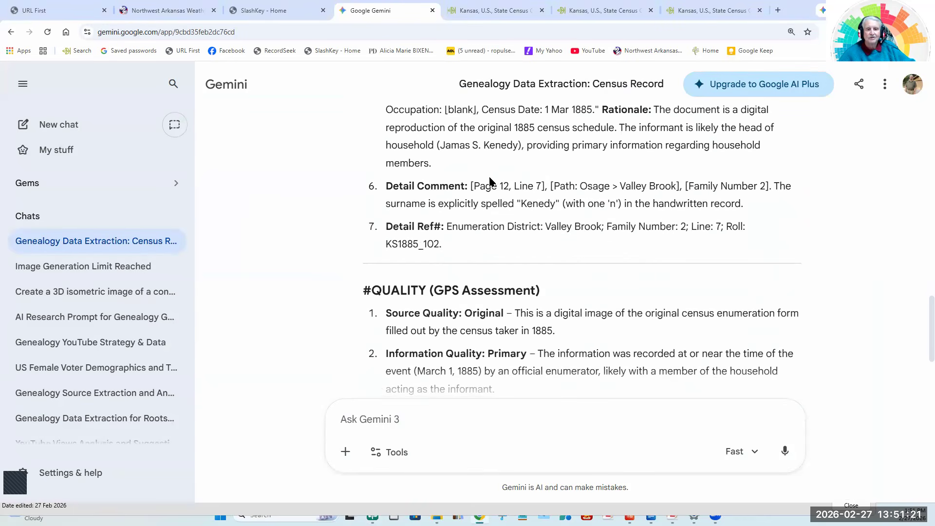
left_click_drag(470, 184, 633, 202)
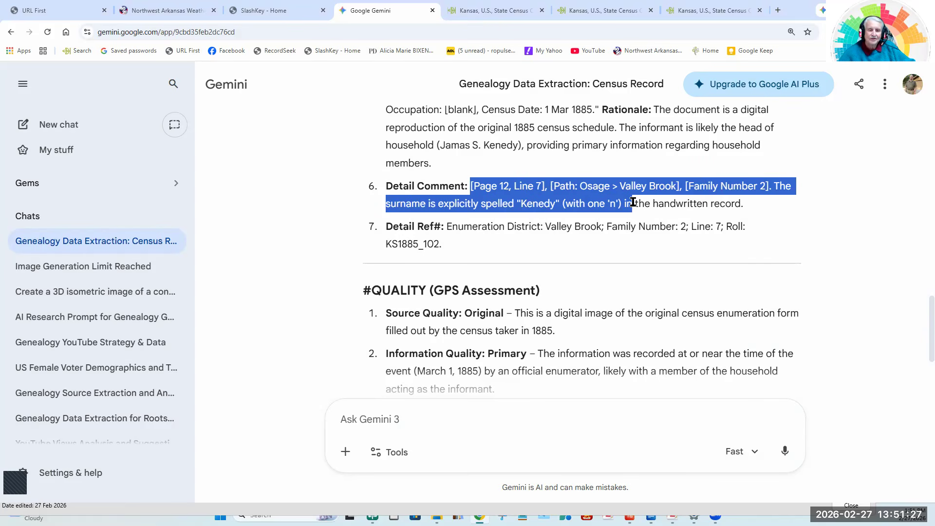
left_click_drag(633, 202, 730, 203)
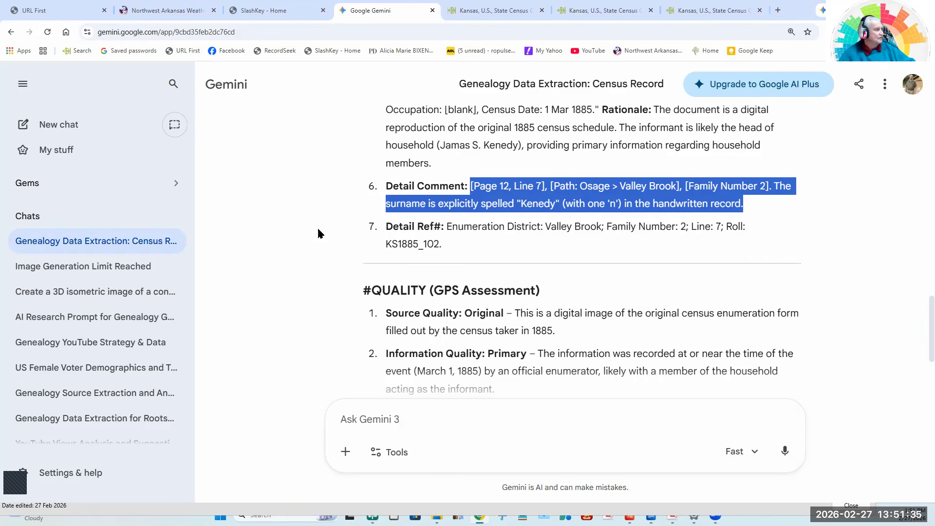
key("alt+Tab")
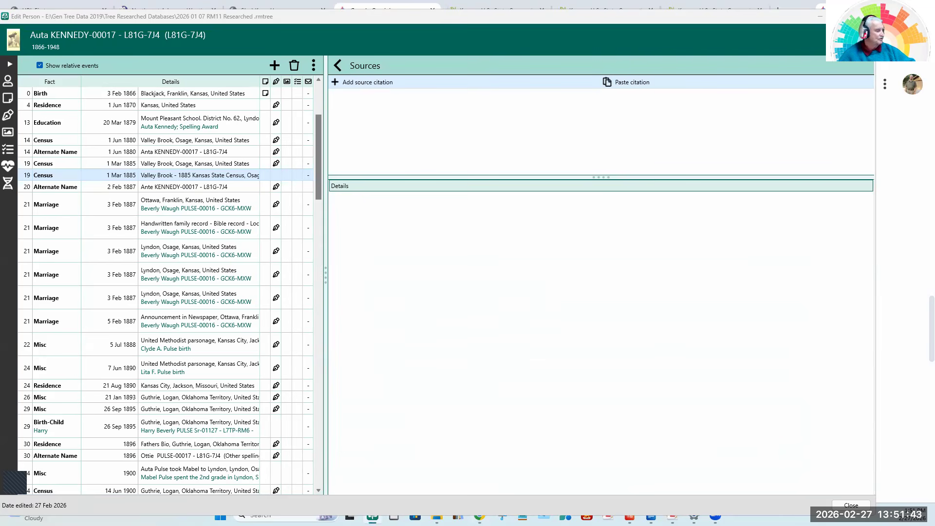
Transfer the detail reference "Enumeration District: Valley Brook; Family Number: 2; Line: 7; Roll: KS1885_102." from Gemini to RootsMagic.
key("alt+Tab")
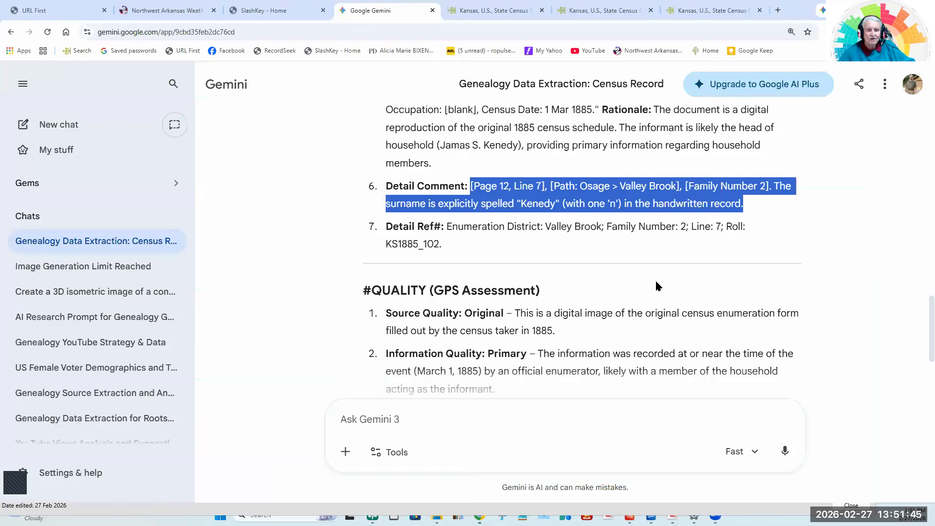
left_click(526, 252)
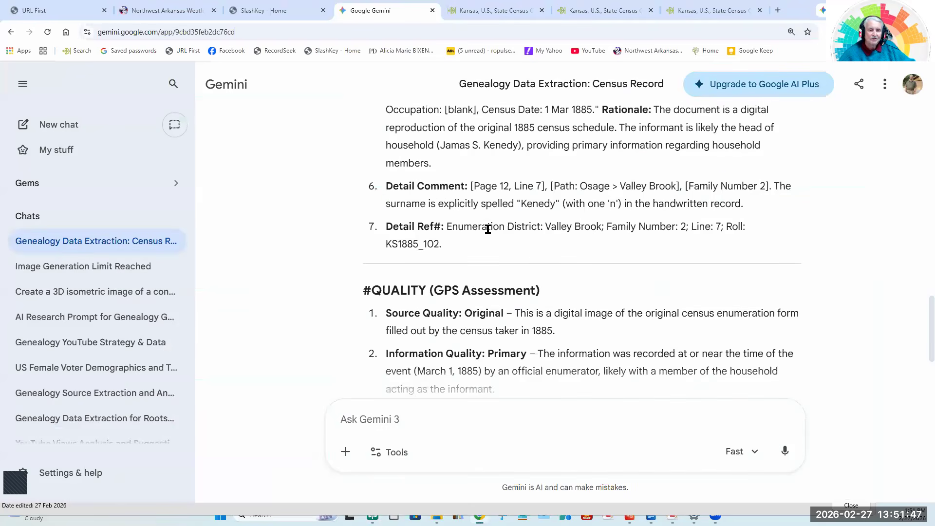
left_click_drag(447, 226, 580, 239)
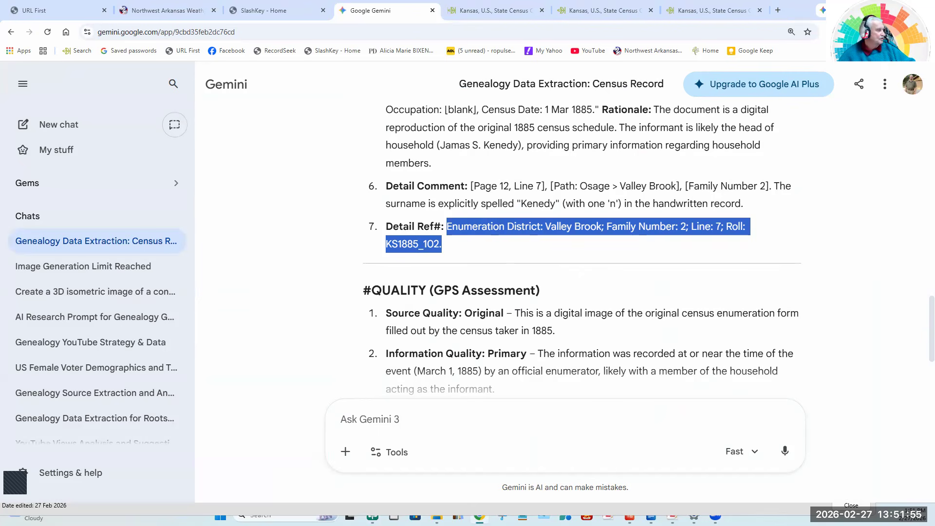
key("alt+Tab")
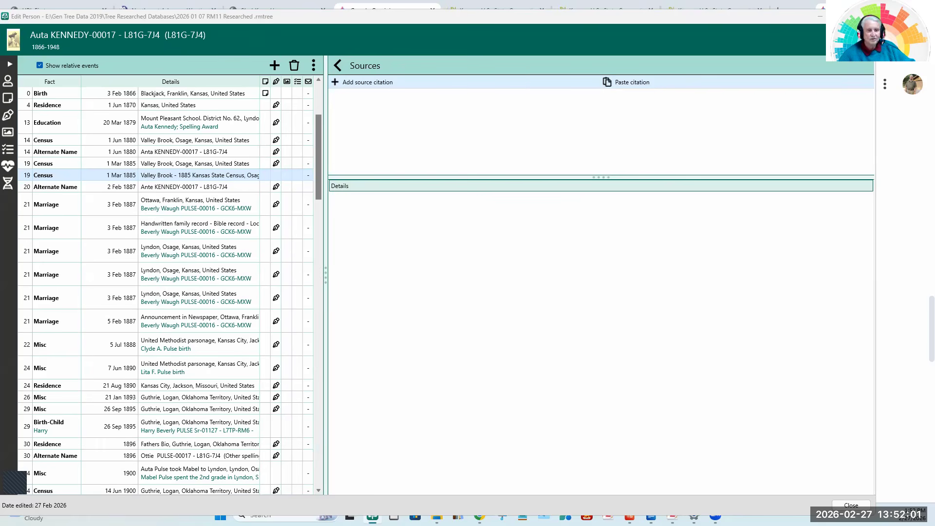
Append Gemini's three GPS quality assessments (Source: Original, Information: Primary, Evidence: Direct) to the Research Note in RootsMagic.
key("alt+Tab")
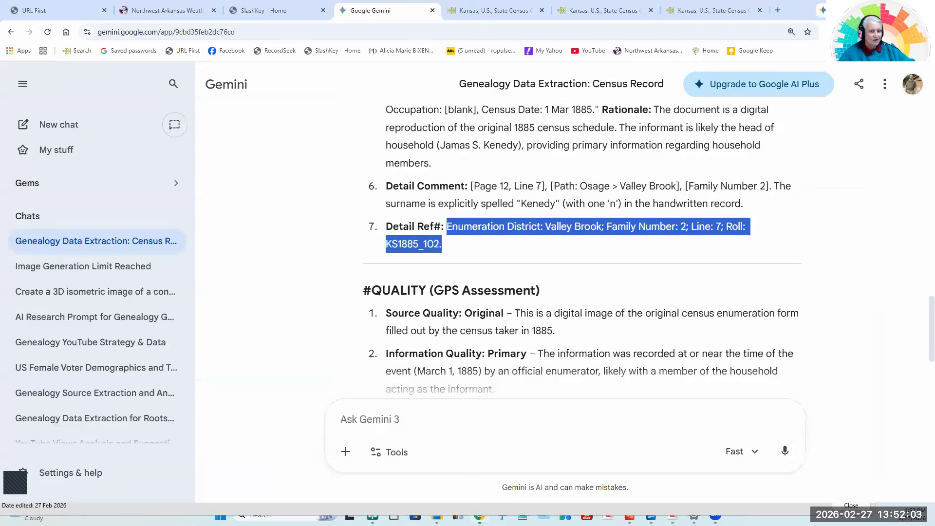
left_click(324, 262)
scroll(325, 266, "down", 2)
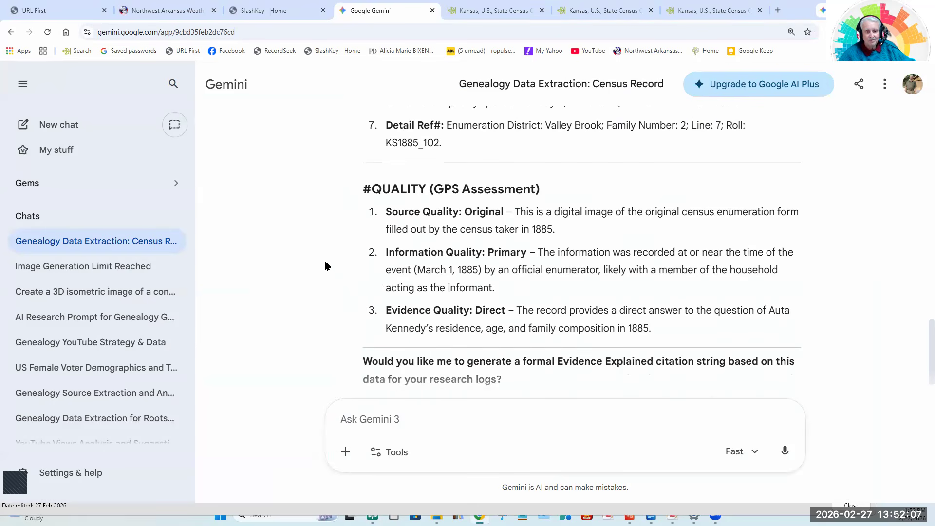
left_click_drag(386, 213, 678, 331)
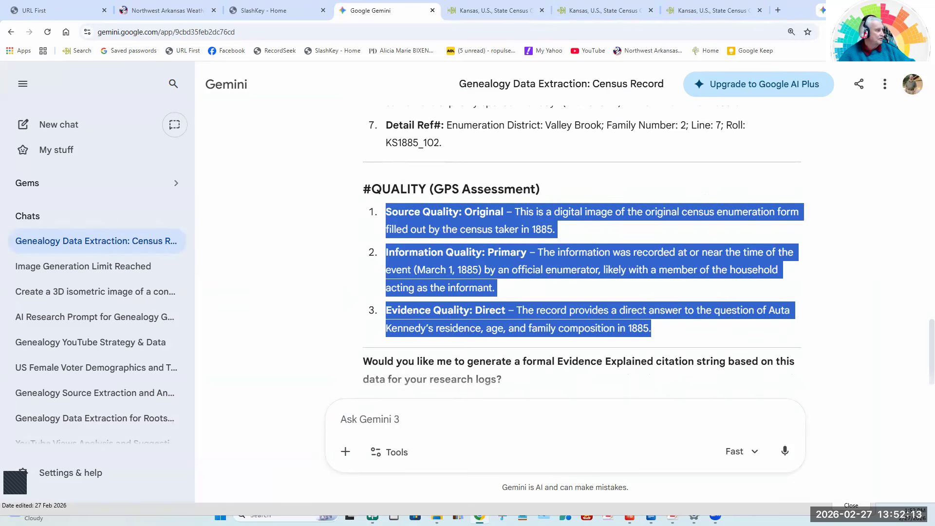
key("alt+Tab")
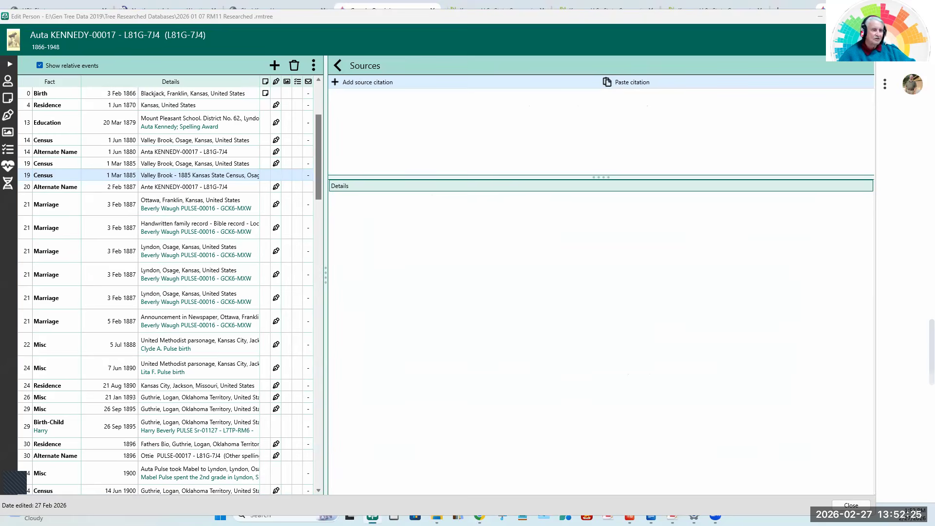
left_click_drag(0, 22, 317, 22)
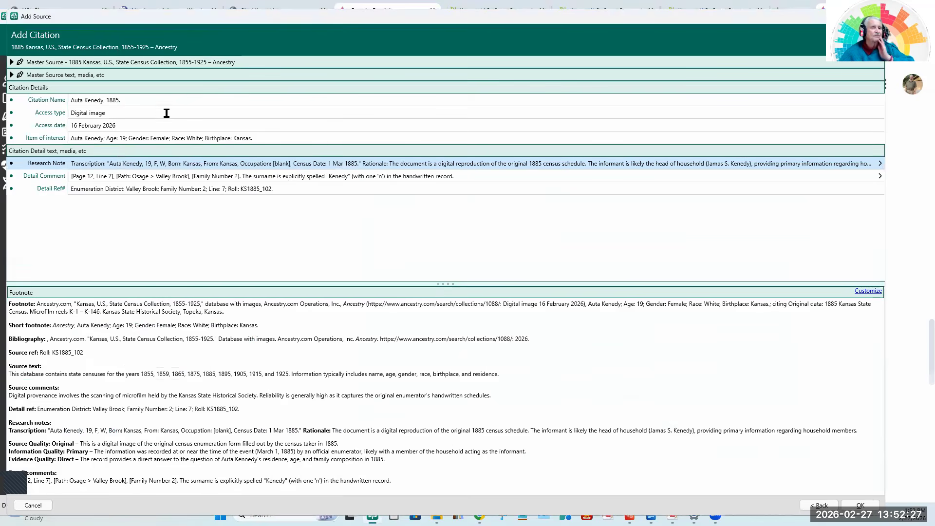
Review the citation's name, access type, access date and item of interest.
left_click(149, 101)
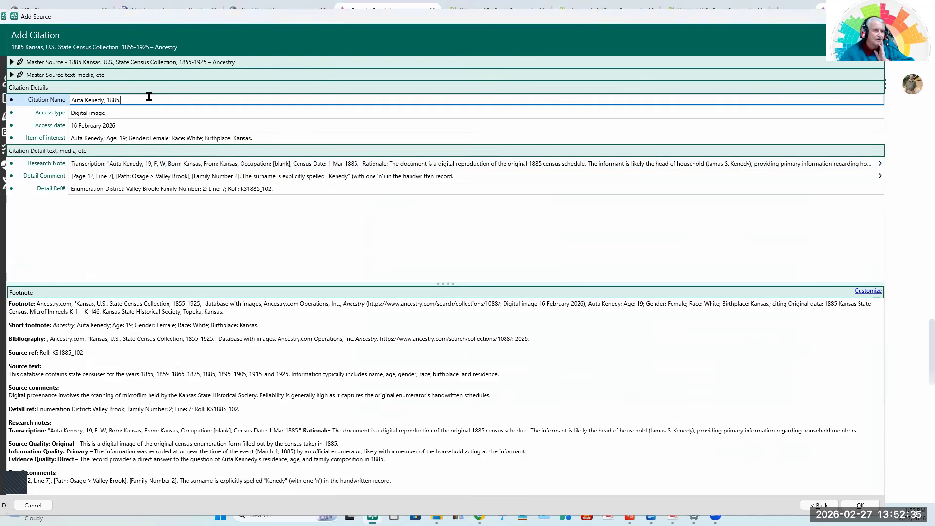
left_click_drag(153, 100, 55, 101)
left_click_drag(134, 117, 79, 134)
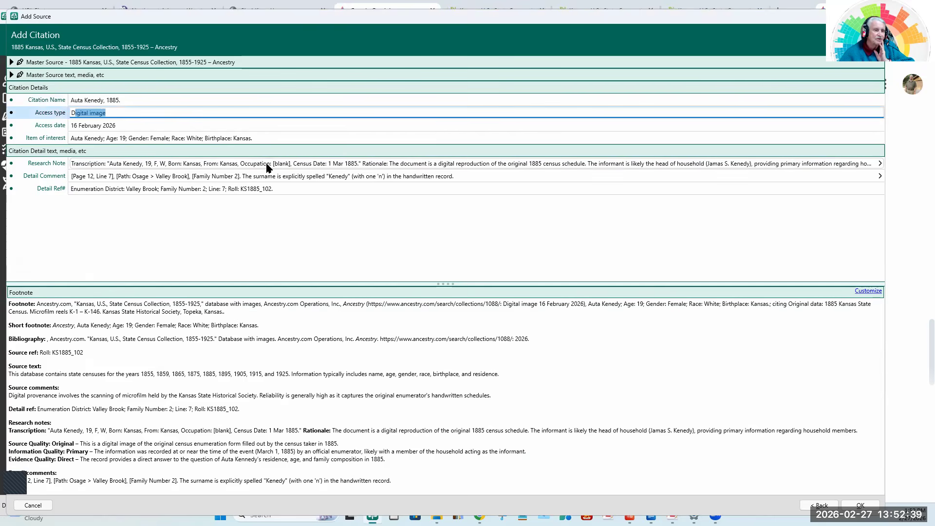
left_click(126, 127)
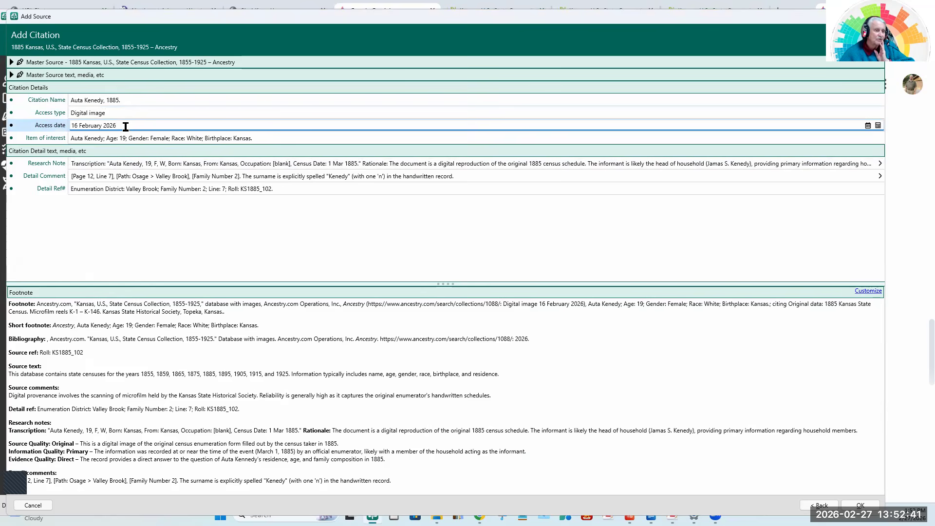
left_click(277, 135)
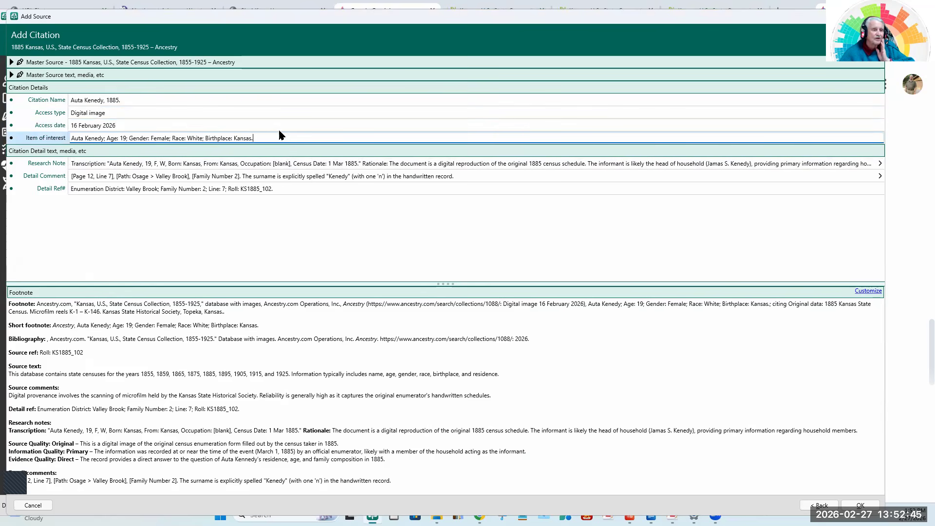
Delete the "[blank]," occupation entry from the transcription in the Research Note.
left_click(184, 167)
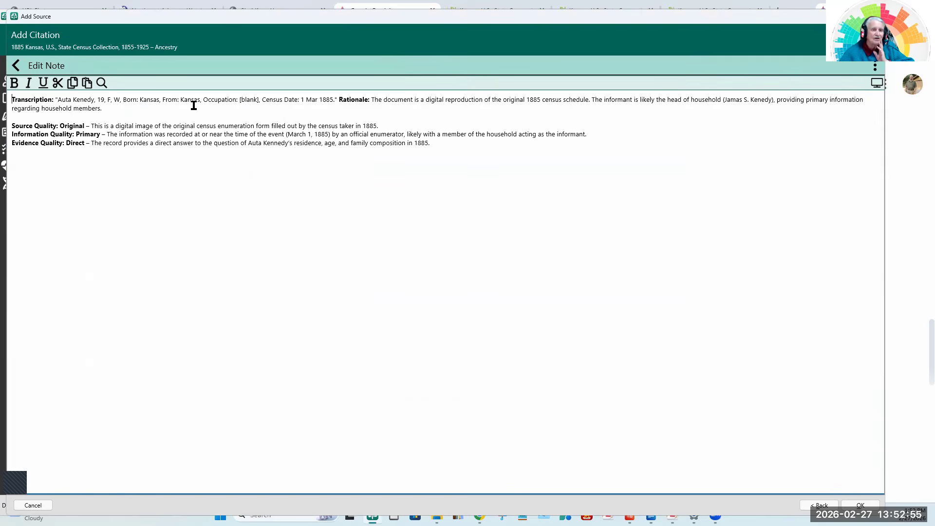
left_click(260, 100)
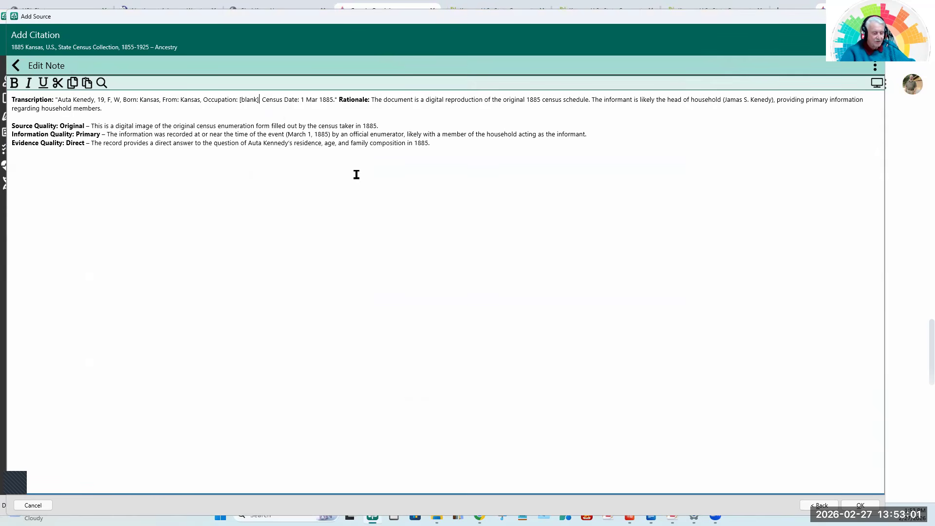
key("BackSpace")
key("BackSpace")
key("BackSpace")
key("BackSpace")
key("BackSpace")
key("BackSpace")
key("BackSpace")
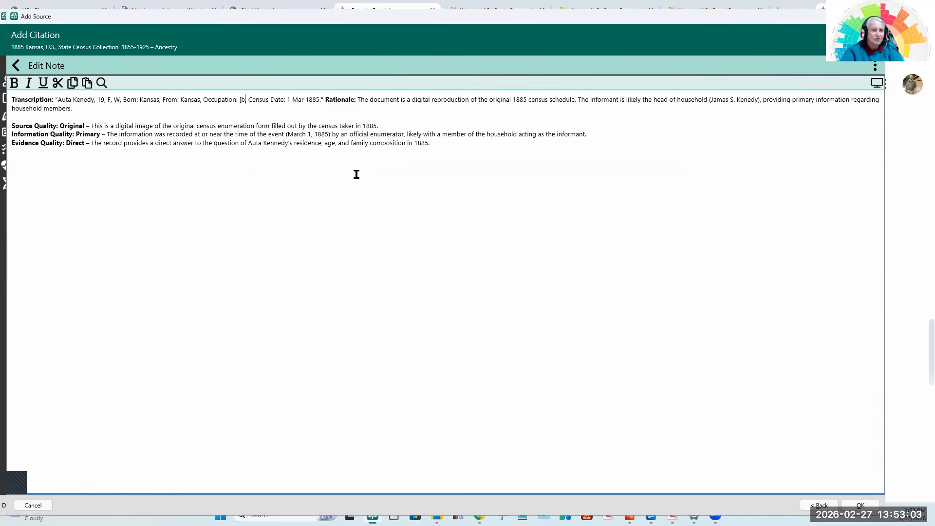
key("BackSpace")
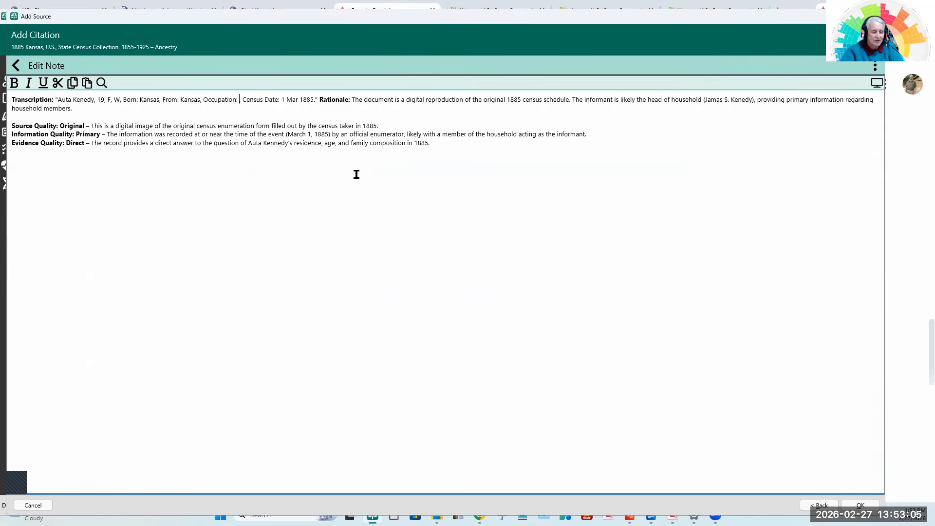
key("BackSpace")
key("BackSpace")
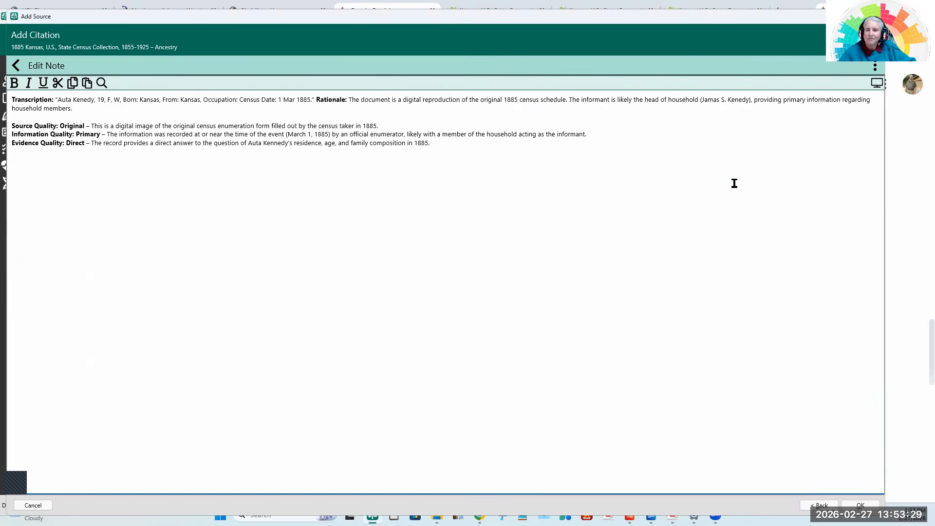
left_click(253, 189)
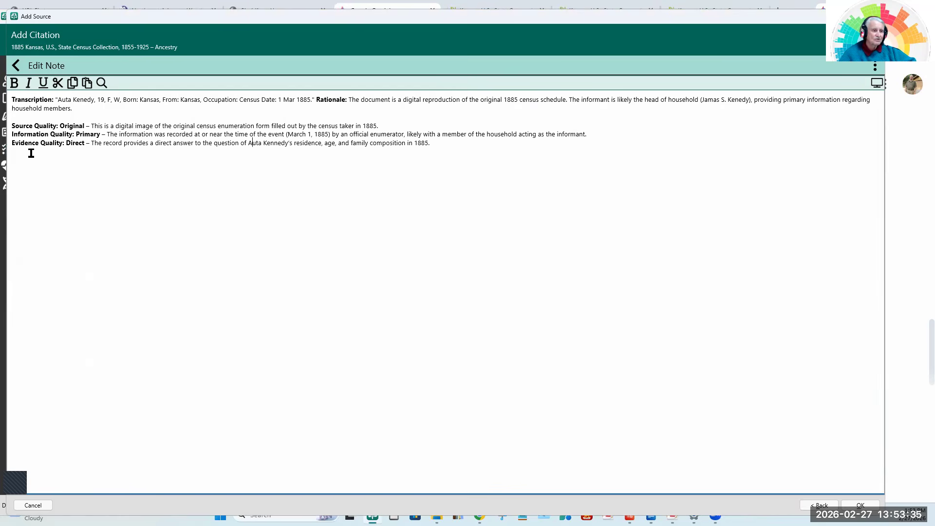
left_click(17, 66)
Check the Detail Comment, Detail Ref# and full footnote preview, and save the new citation.
left_click(157, 179)
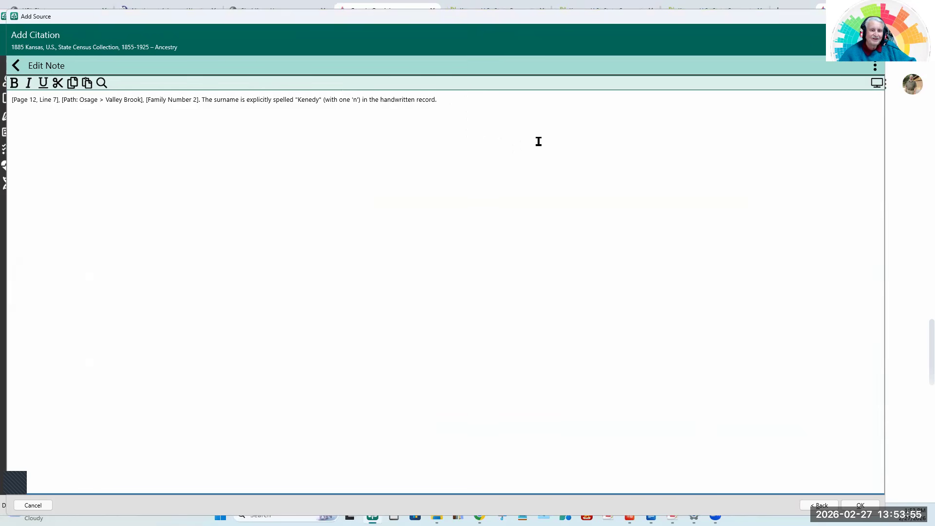
left_click(17, 65)
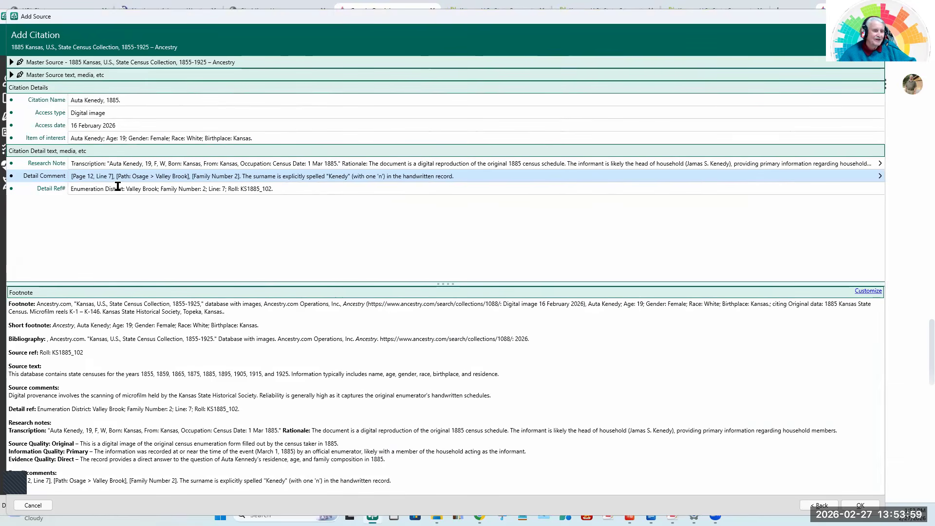
left_click(102, 190)
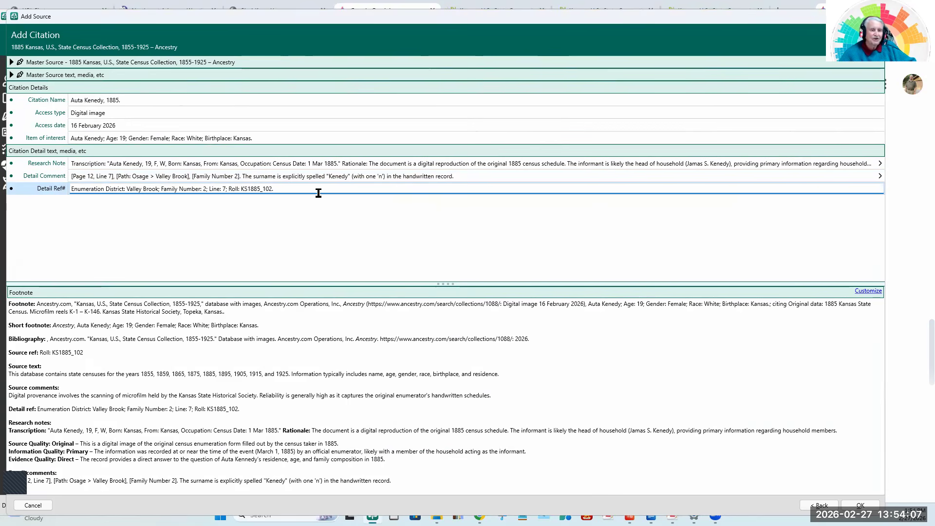
left_click(125, 189)
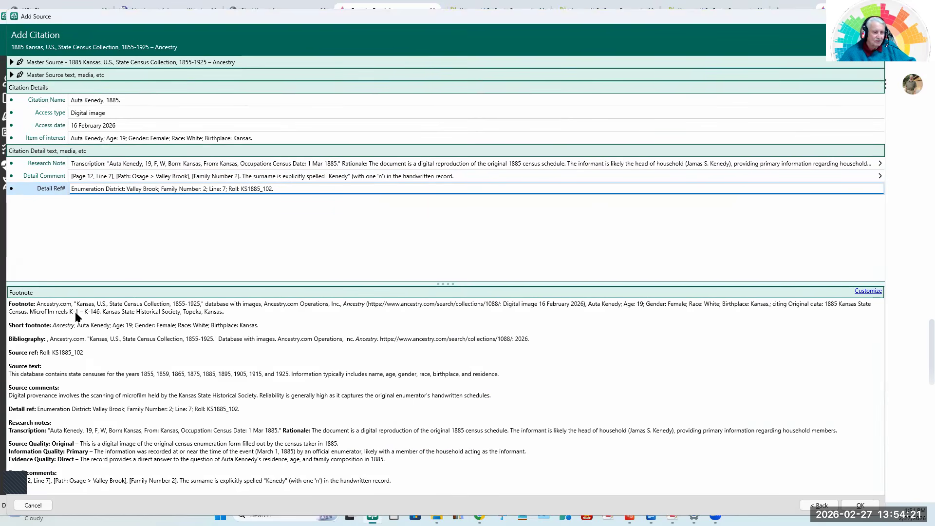
left_click_drag(506, 285, 509, 198)
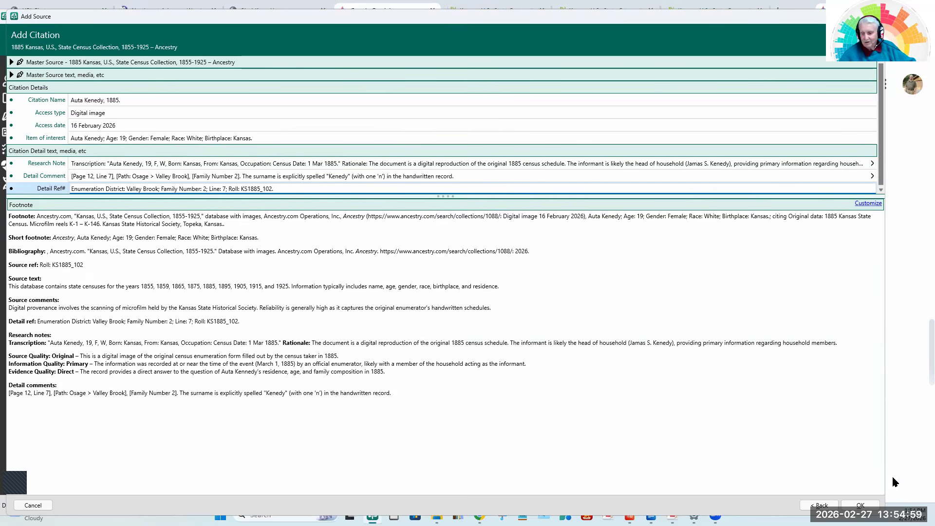
left_click(860, 506)
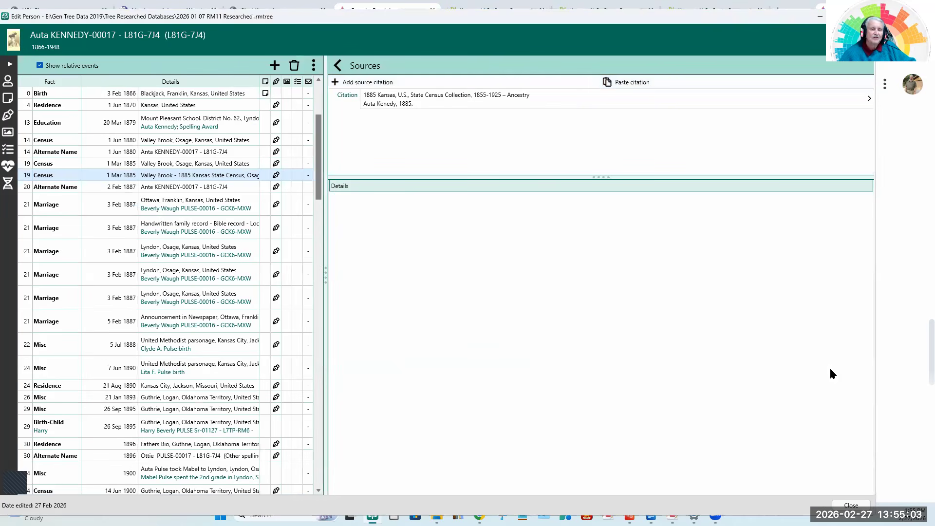
Set the saved citation's quality to Source Original, Information Primary and Evidence Direct, following Gemini's GPS assessment.
left_click(411, 97)
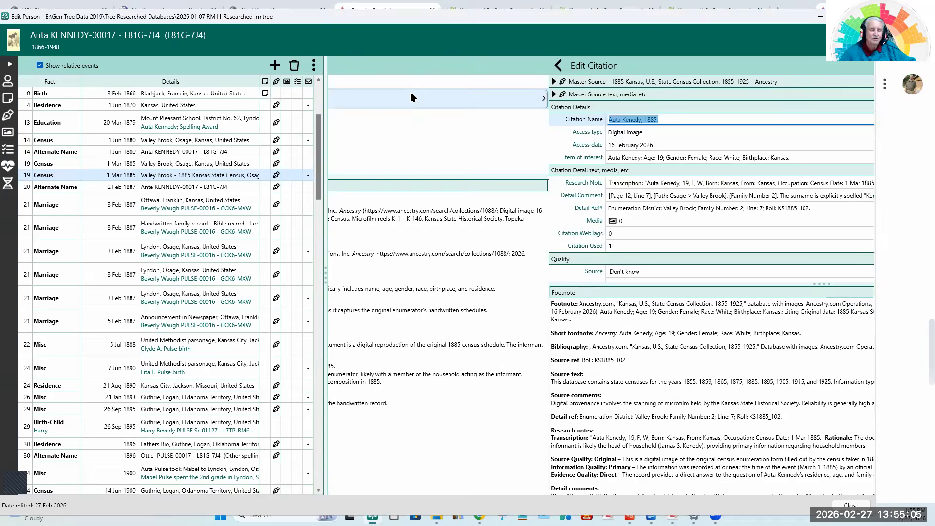
scroll(424, 220, "down", 1)
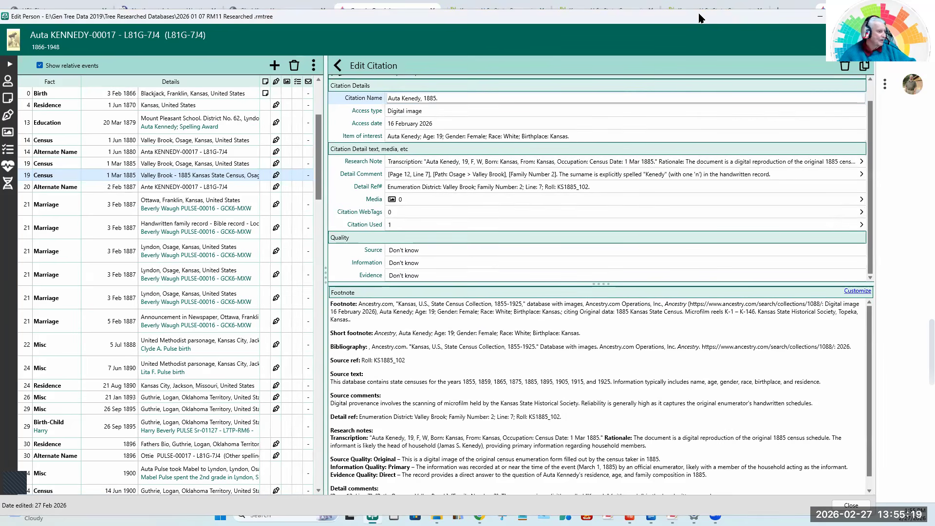
left_click(865, 16)
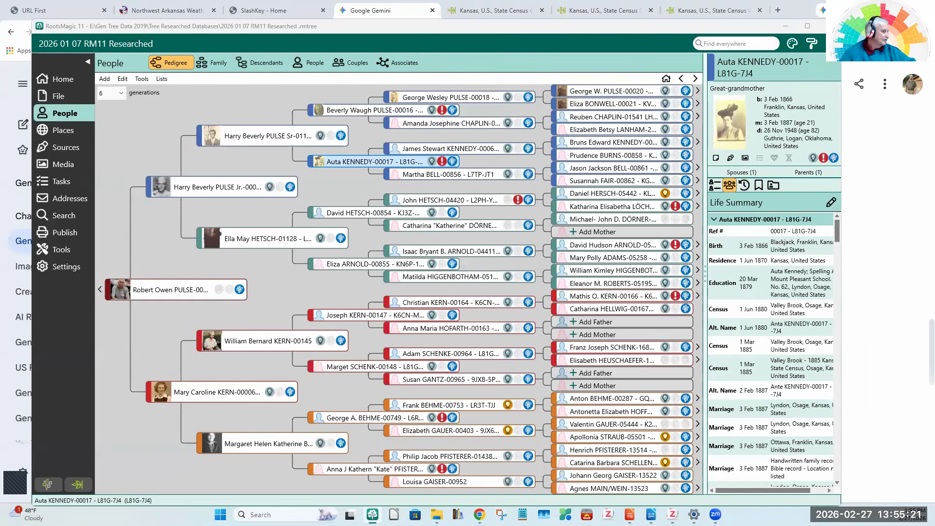
left_click(479, 514)
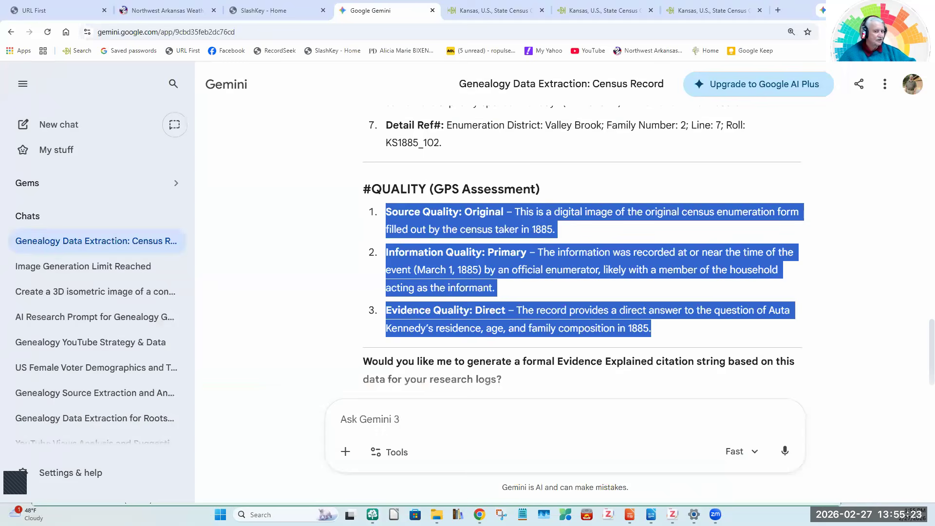
left_click(234, 287)
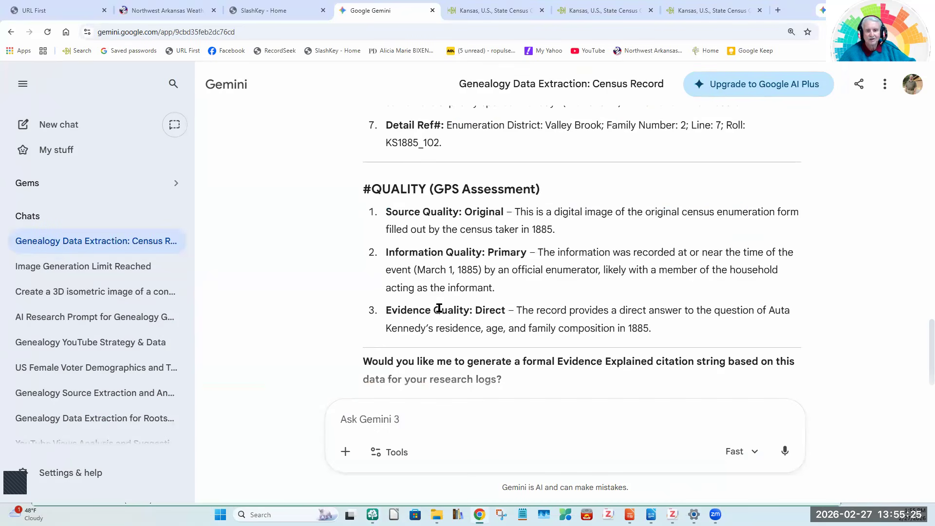
left_click(373, 515)
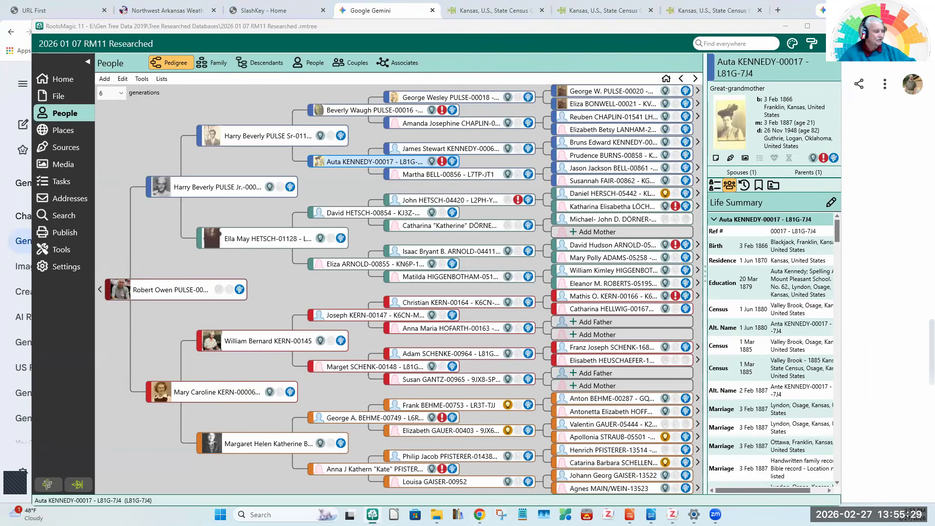
left_click(480, 515)
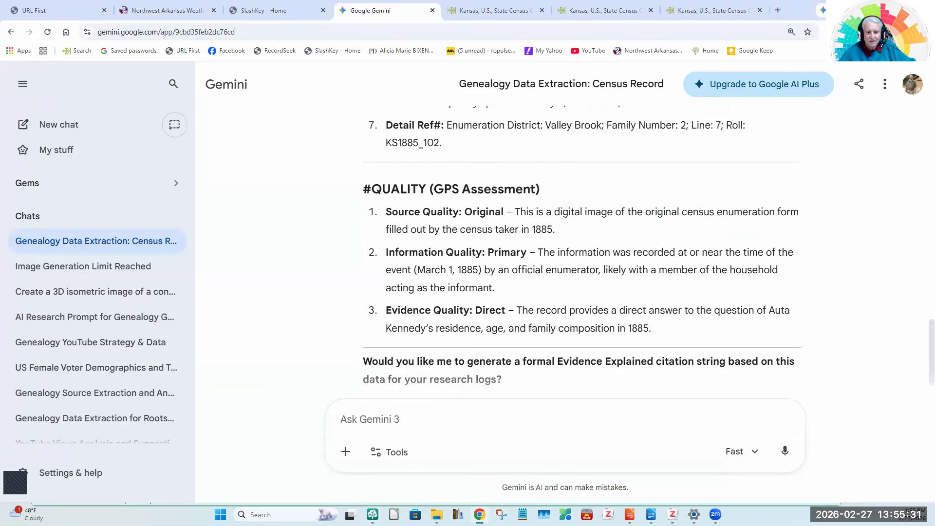
left_click(372, 515)
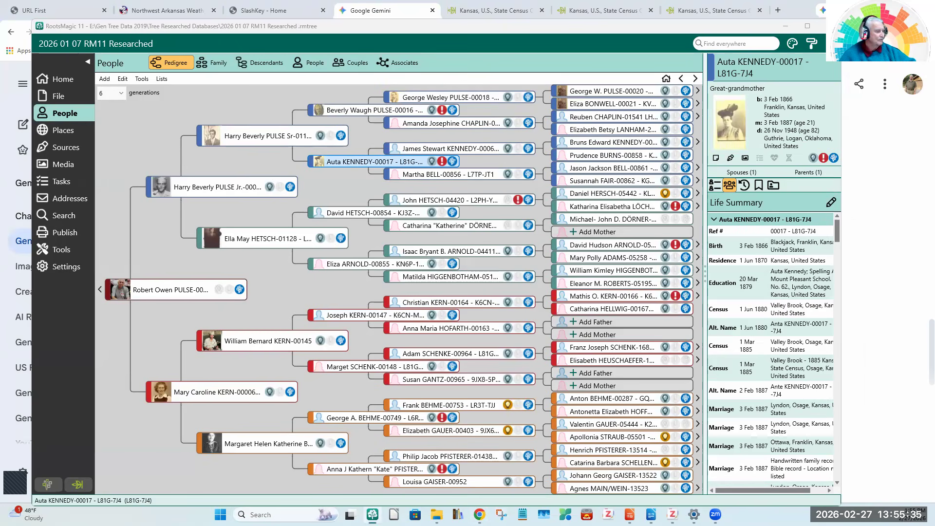
left_click(479, 515)
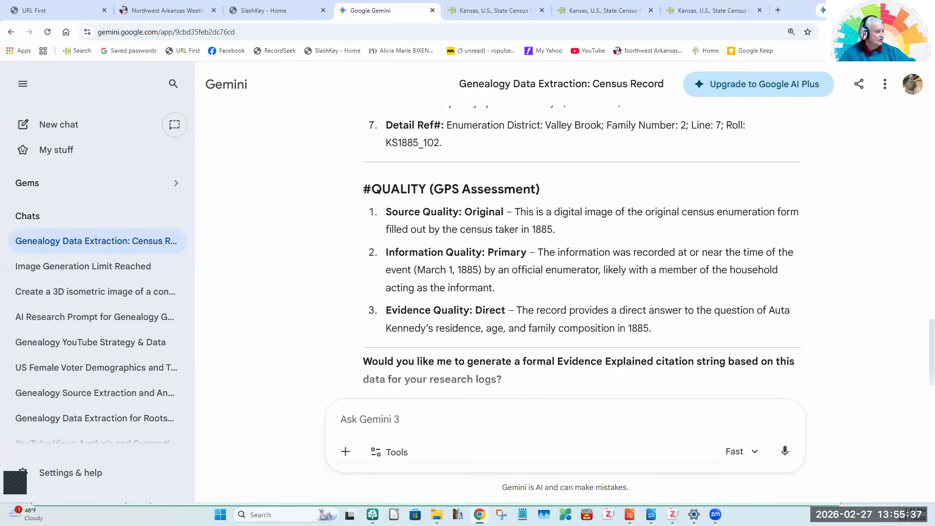
left_click(372, 515)
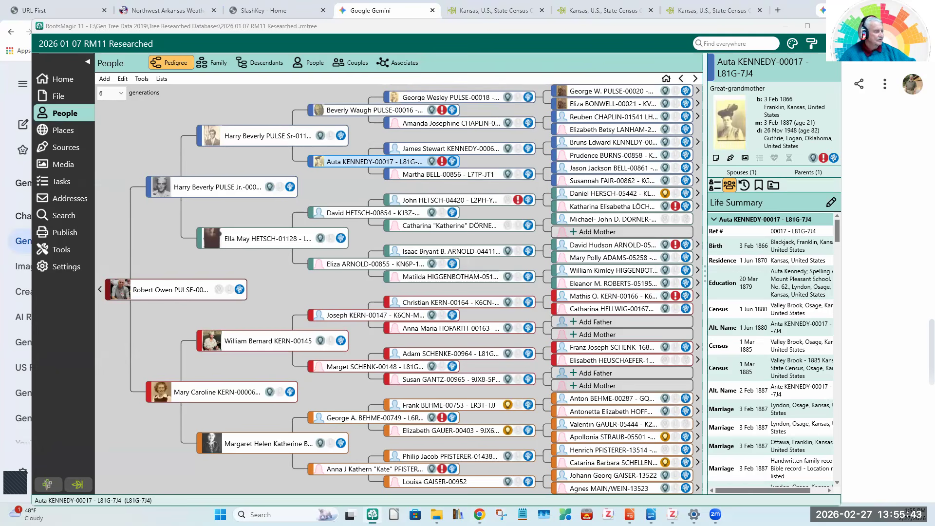
left_click(15, 462)
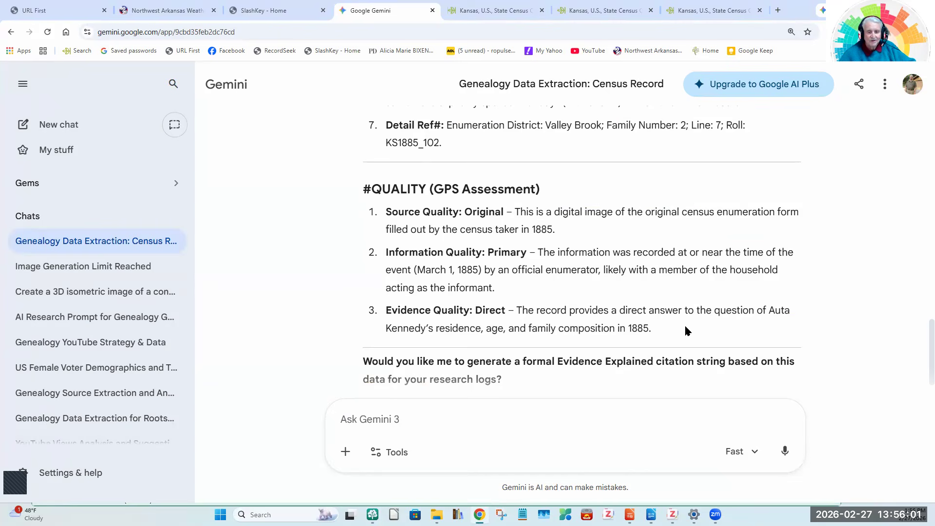
Review Gemini's explanation of the Direct evidence quality, and return to RootsMagic to close the ancestor's edit window.
left_click_drag(662, 326, 519, 310)
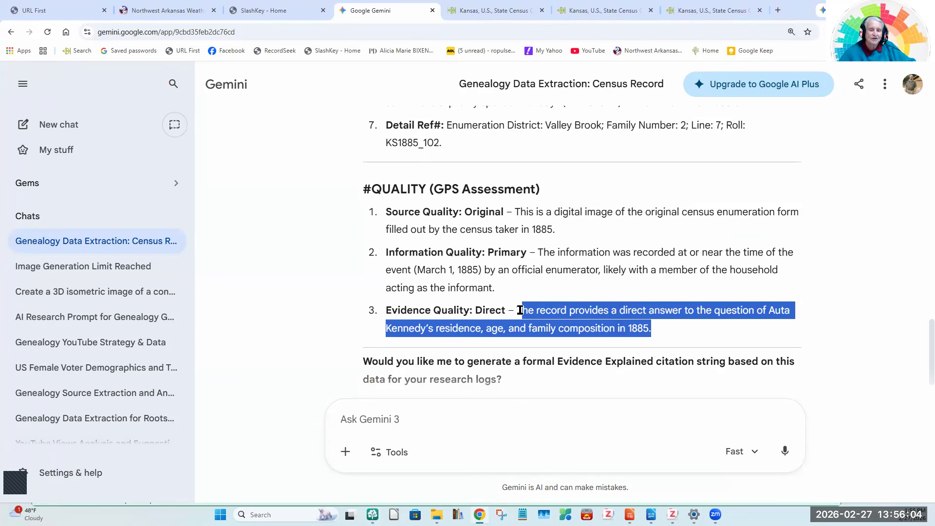
left_click(719, 337)
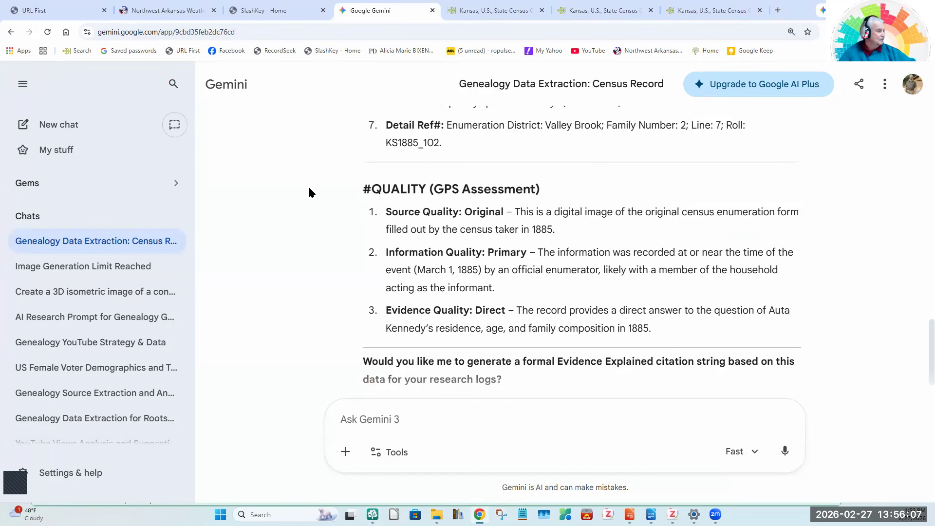
key("alt+Tab")
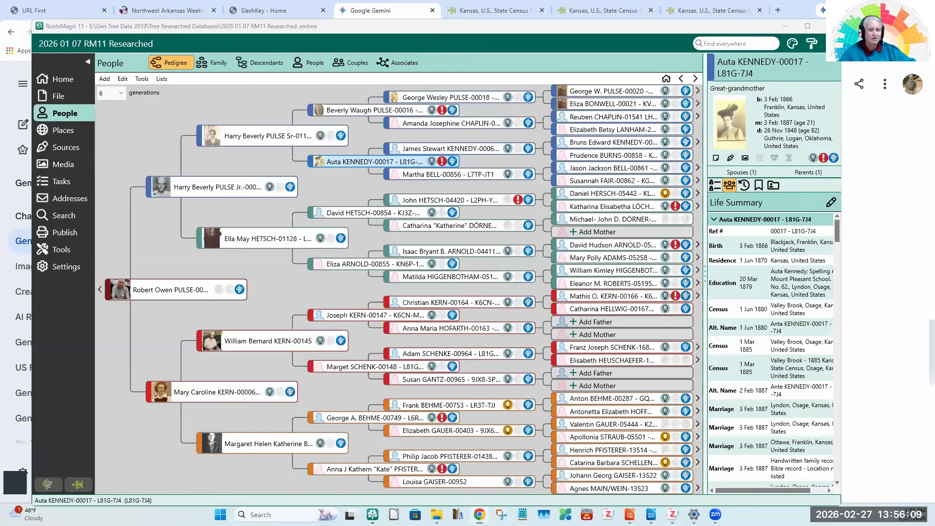
key("alt+Tab")
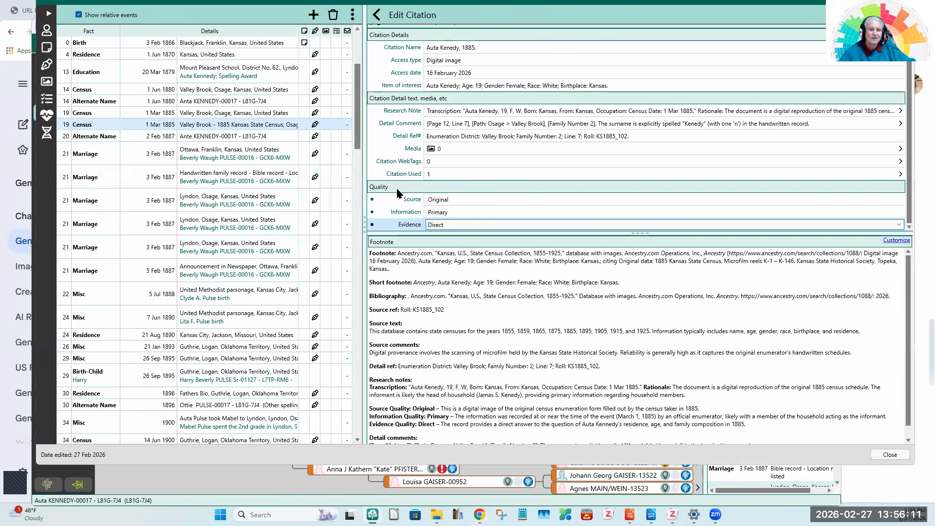
left_click(899, 455)
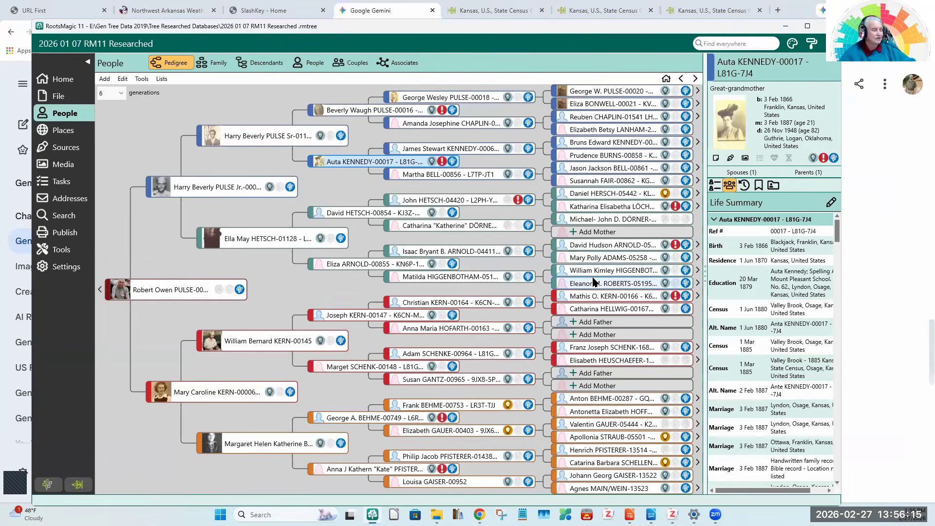
Reopen the ancestor's record and select the 1 March 1885 census fact for "Valley Brook - 1885 Kansas State Census".
double_click(380, 165)
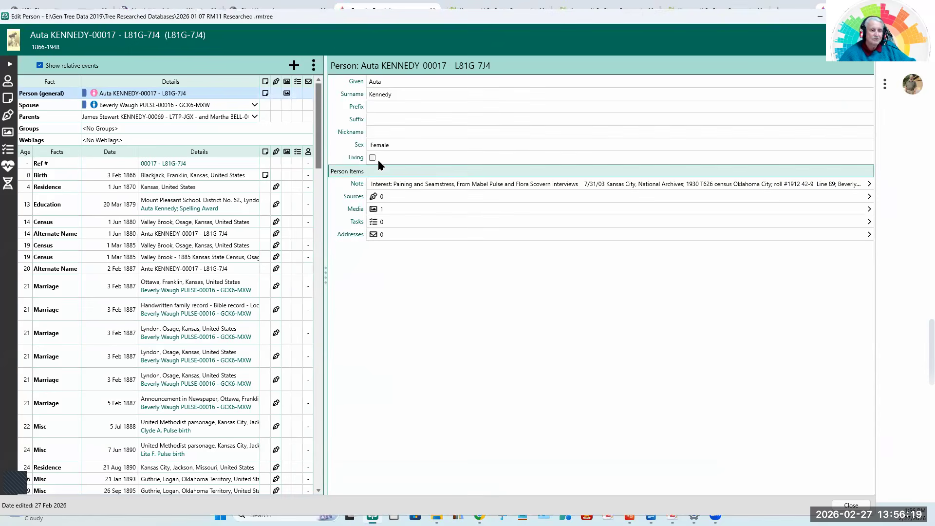
left_click_drag(319, 120, 332, 137)
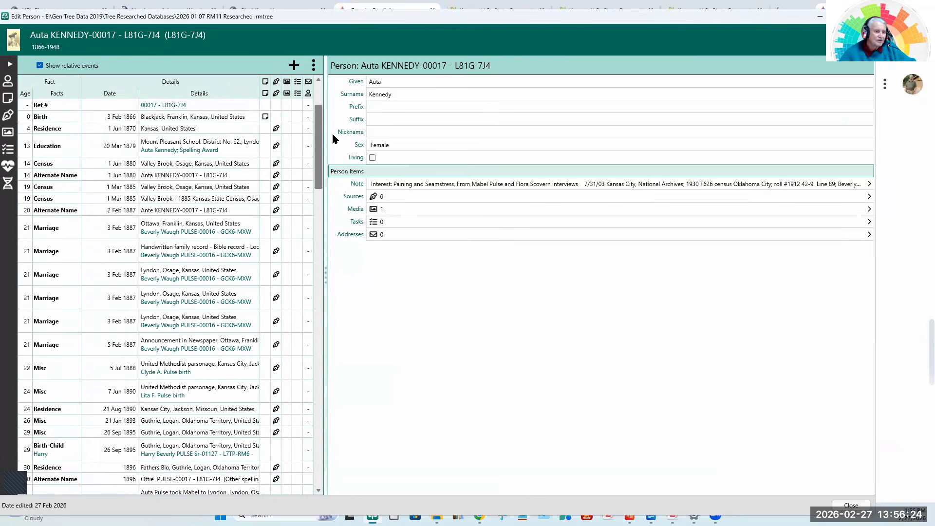
left_click(171, 199)
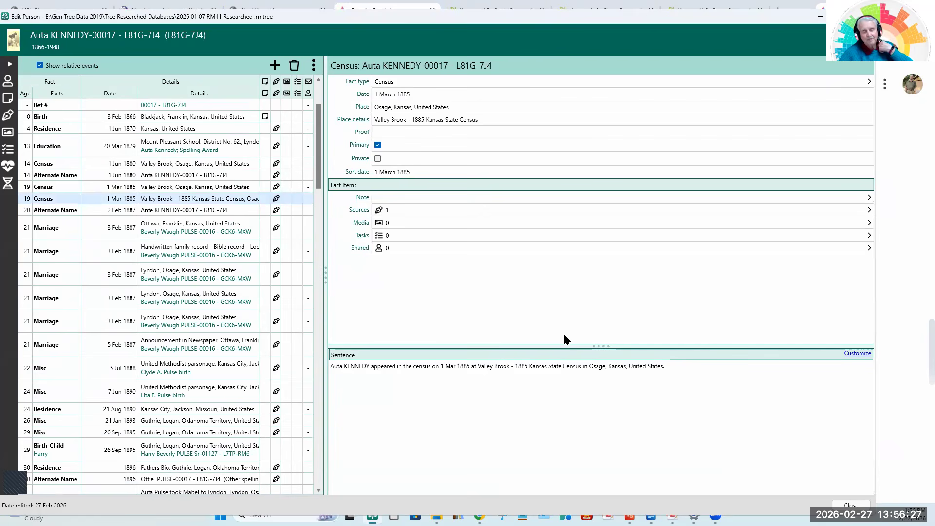
Open the selected census fact's Ancestry citation details and capture them from Quality to Detail comments with Snipping Tool.
left_click(404, 210)
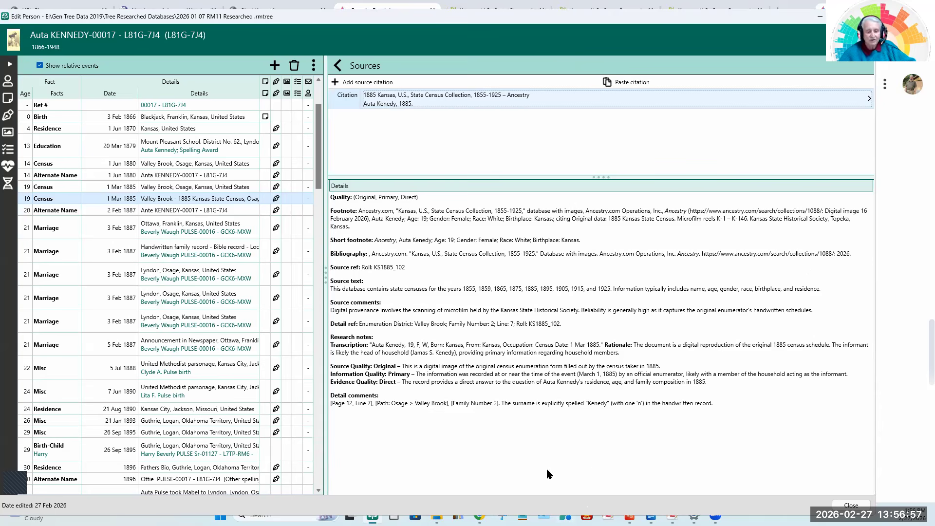
left_click(502, 518)
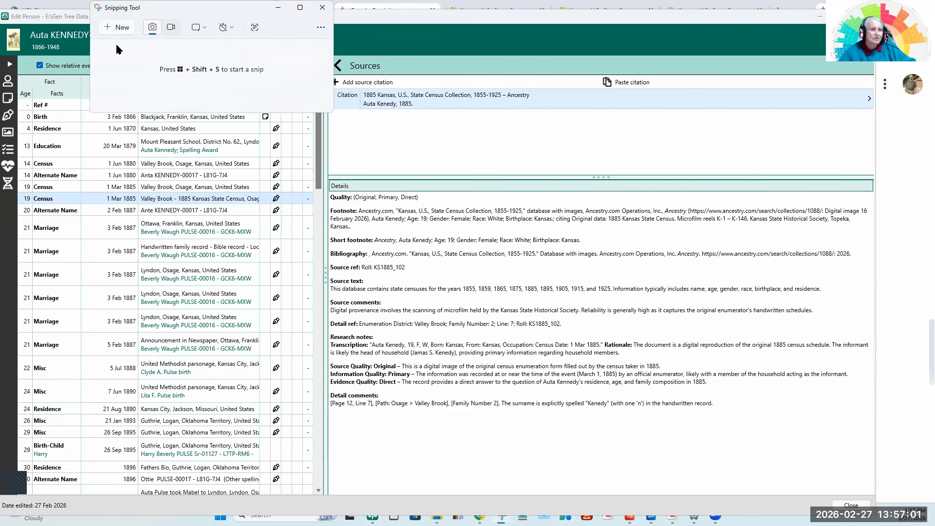
left_click(109, 26)
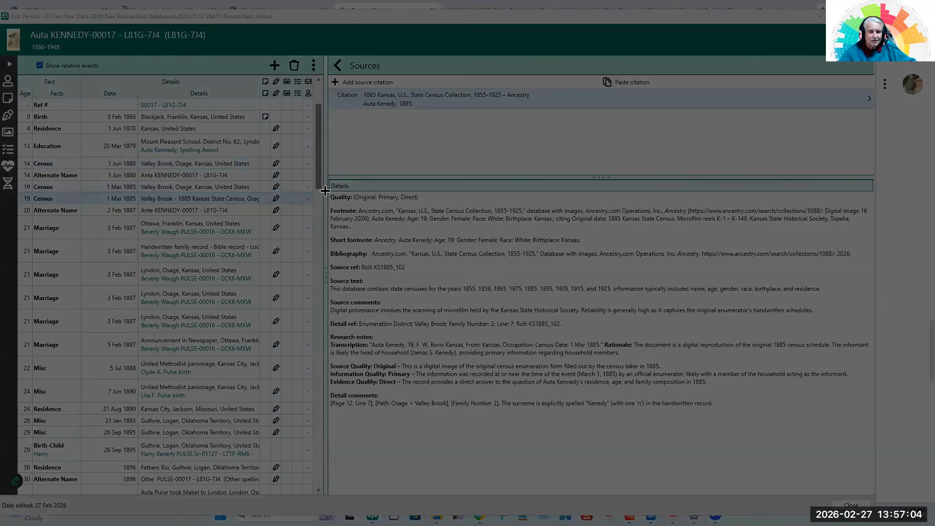
left_click_drag(325, 190, 882, 436)
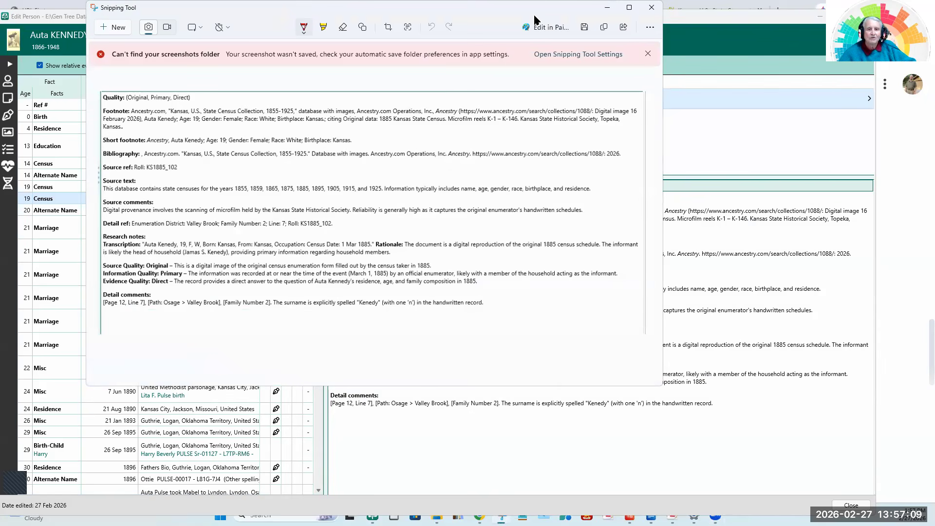
left_click(607, 8)
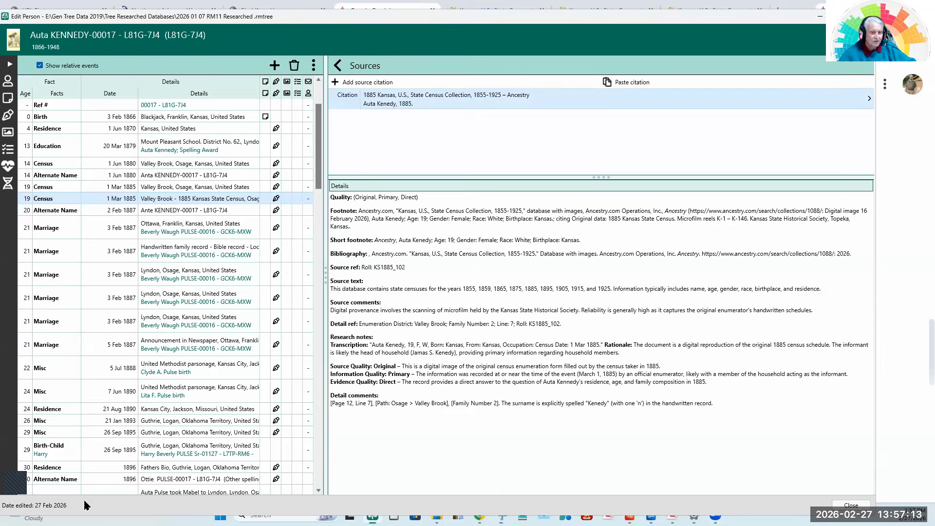
In RootsMagic, open the FamilySearch citation of the other 1 March 1885 census fact, at Valley Brook, and expand its Master Source.
left_click(88, 506)
left_click(174, 189)
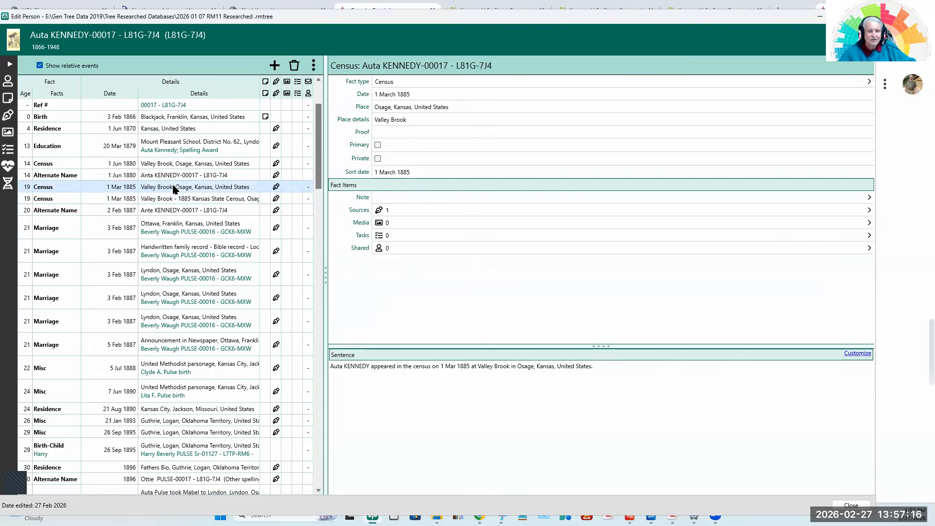
left_click(384, 211)
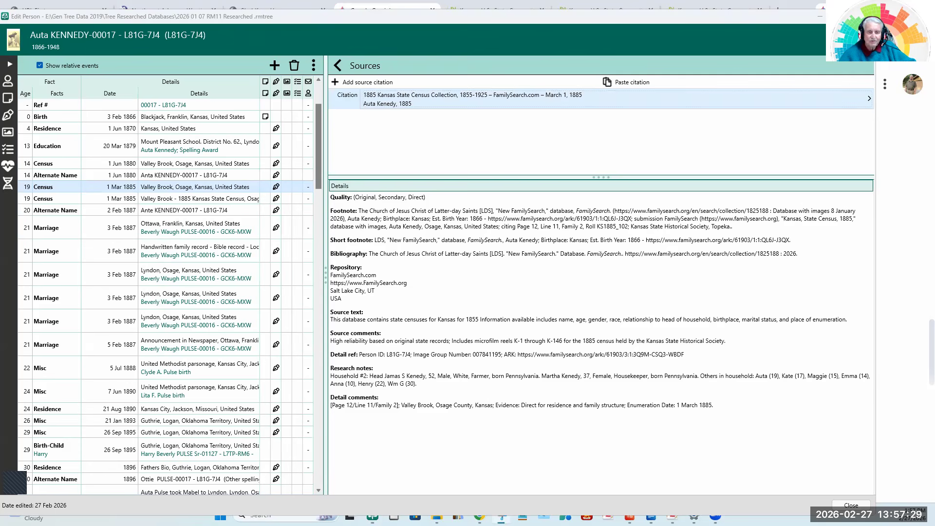
left_click(424, 102)
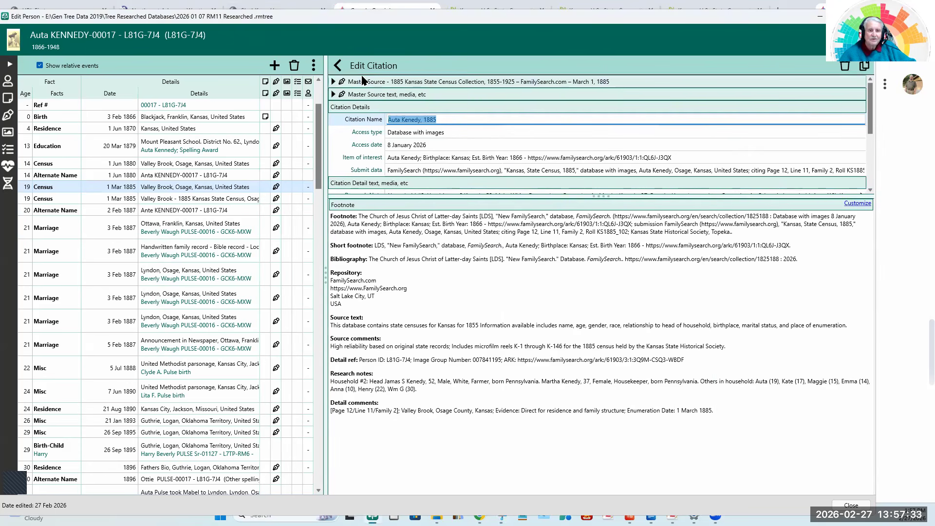
left_click(363, 82)
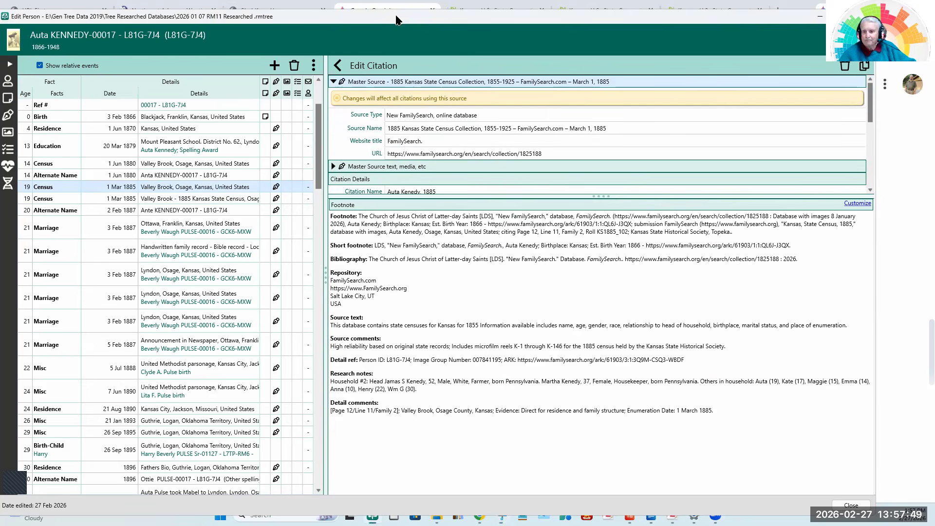
Compare the captured Ancestry citation details side by side with the FamilySearch citation's footnote, source and detail texts.
left_click_drag(395, 20, 467, 17)
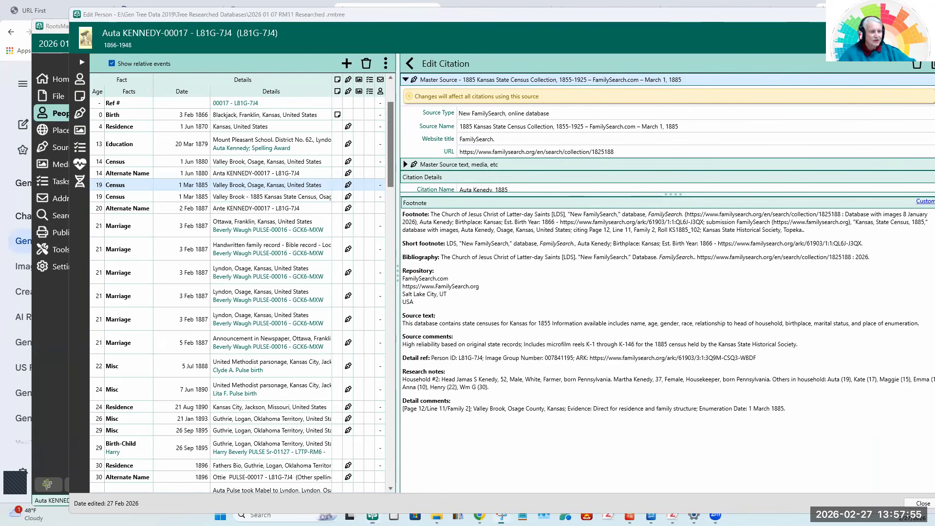
left_click_drag(0, 74, 146, 73)
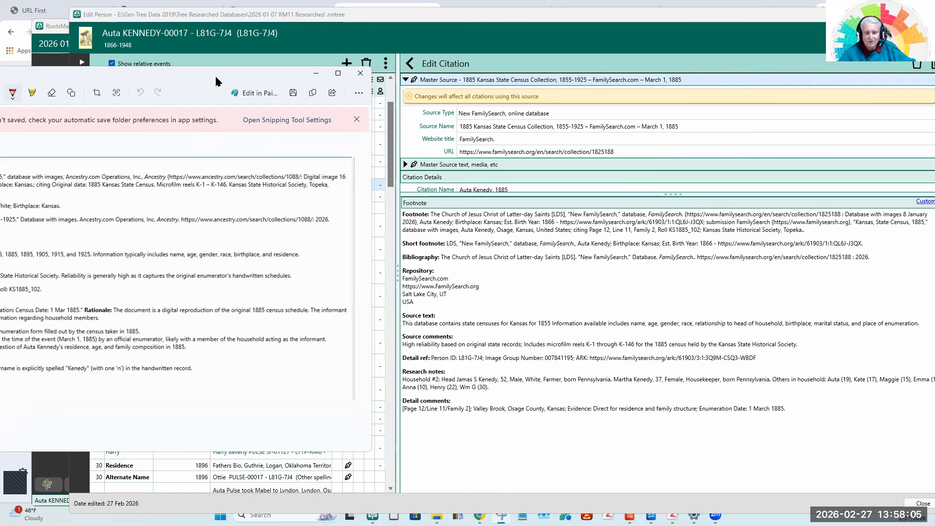
left_click_drag(216, 77, 195, 85)
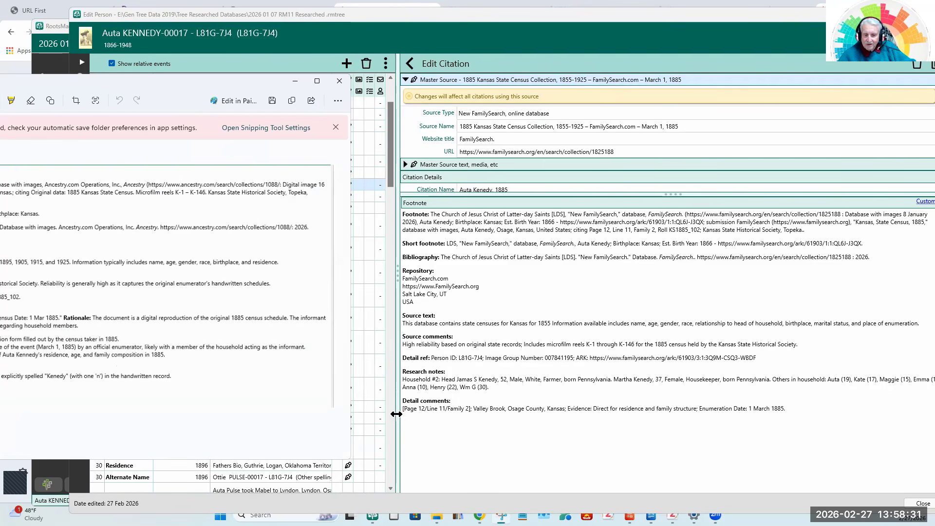
left_click(514, 384)
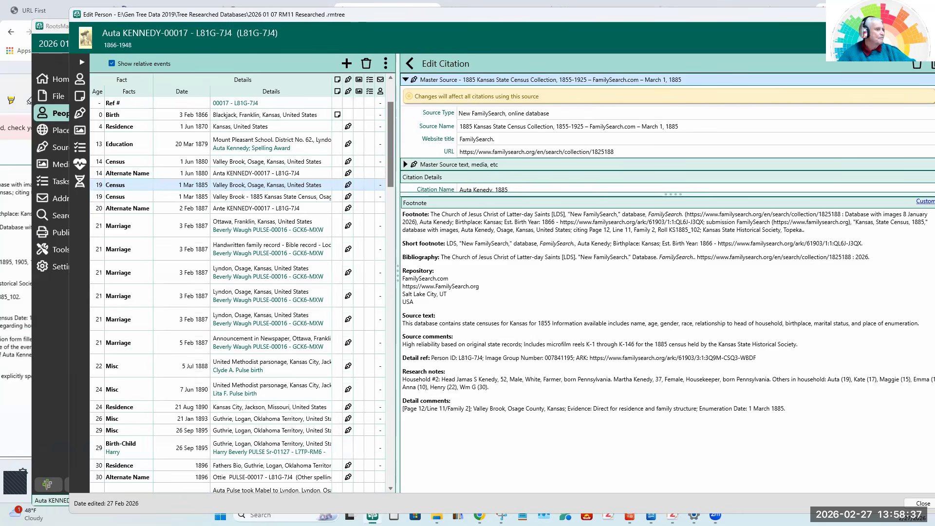
left_click_drag(1, 85, 298, 48)
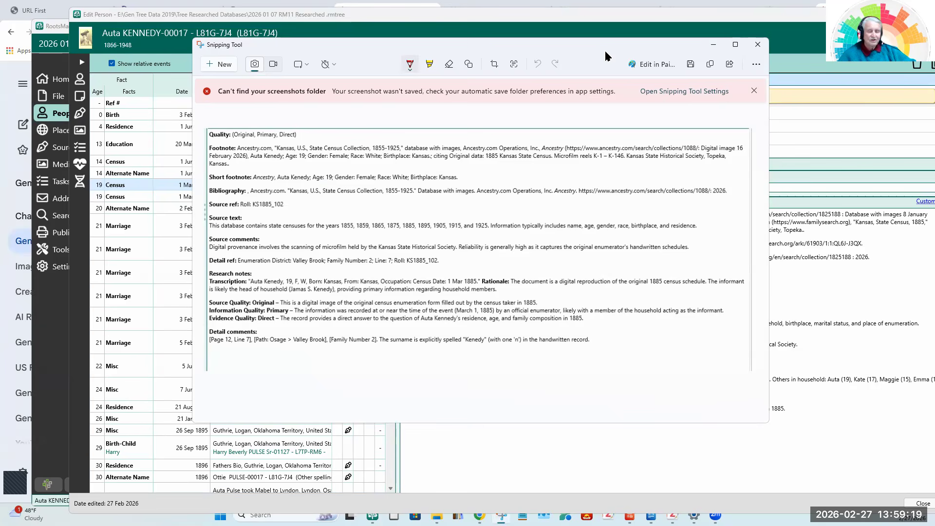
left_click_drag(605, 52, 0, 52)
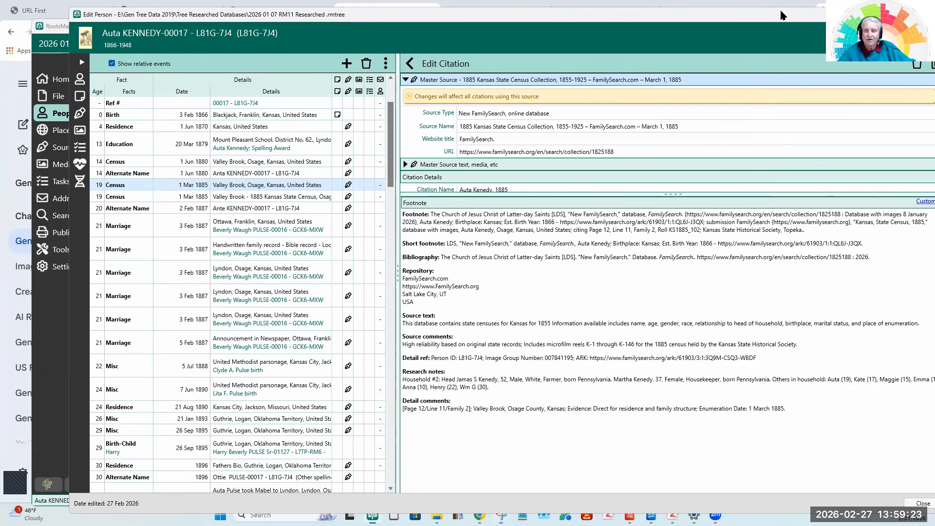
left_click_drag(781, 13, 732, 12)
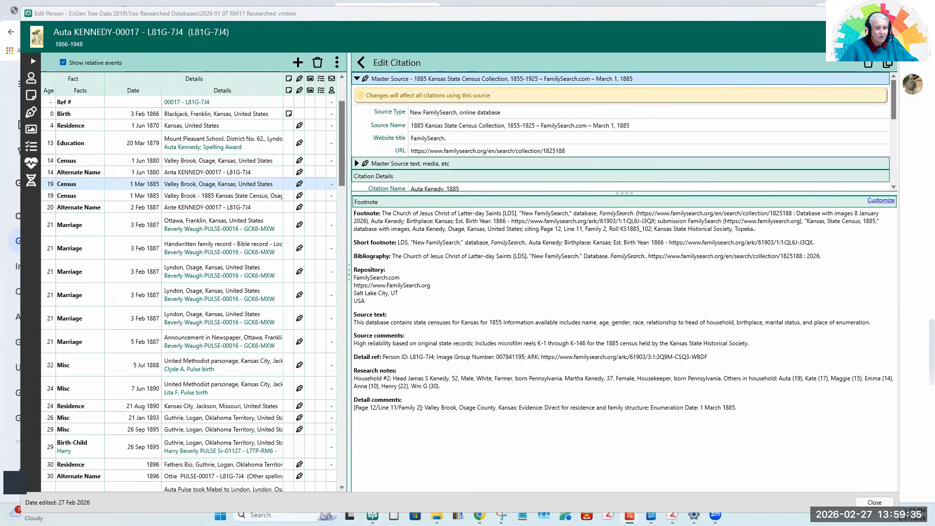
Switch to the LibreOffice Impress presentation, review the Demonstration and "My RootsMagic 11 Playlist" slides, and select slide 14.
left_click_drag(472, 1, 472, 21)
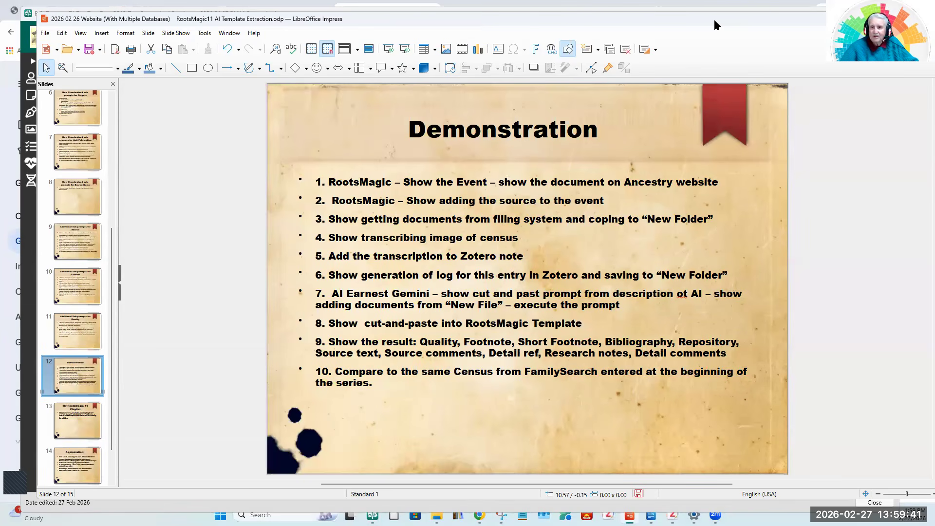
left_click_drag(713, 18, 686, 16)
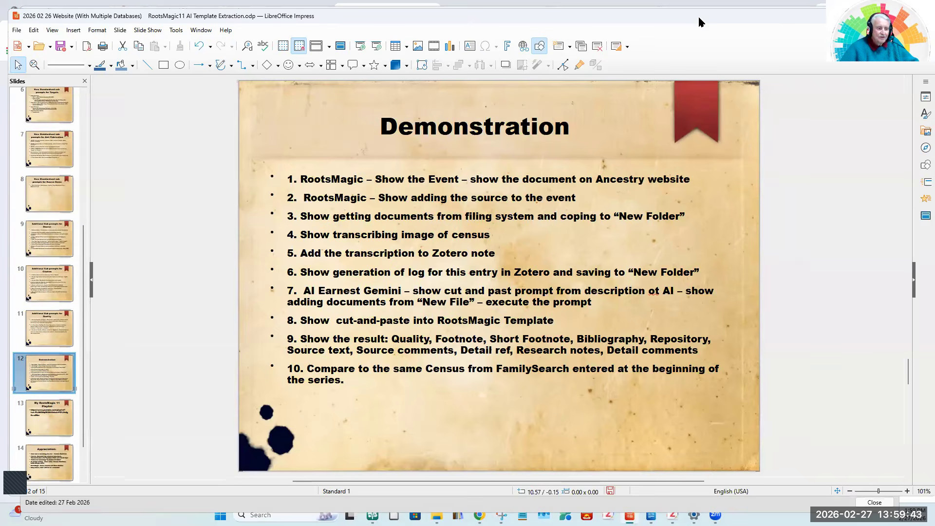
left_click(43, 415)
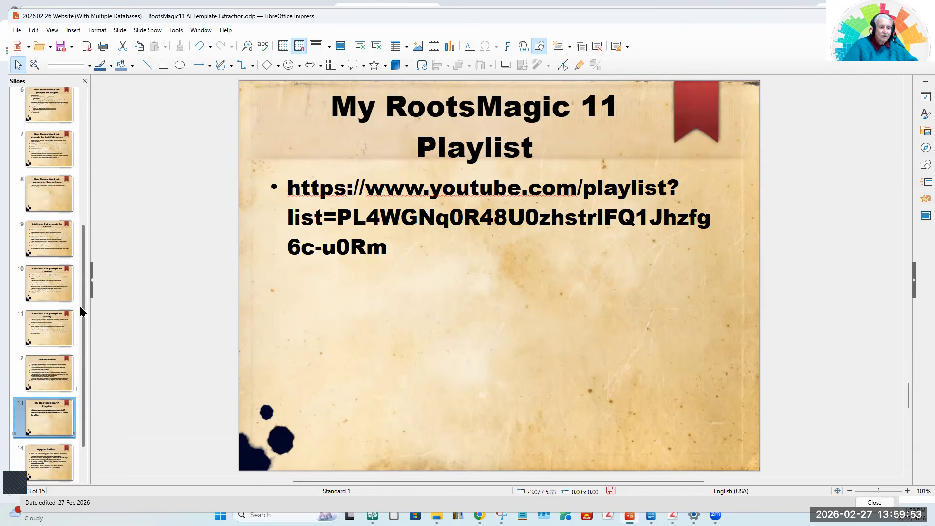
scroll(81, 311, "down", 1)
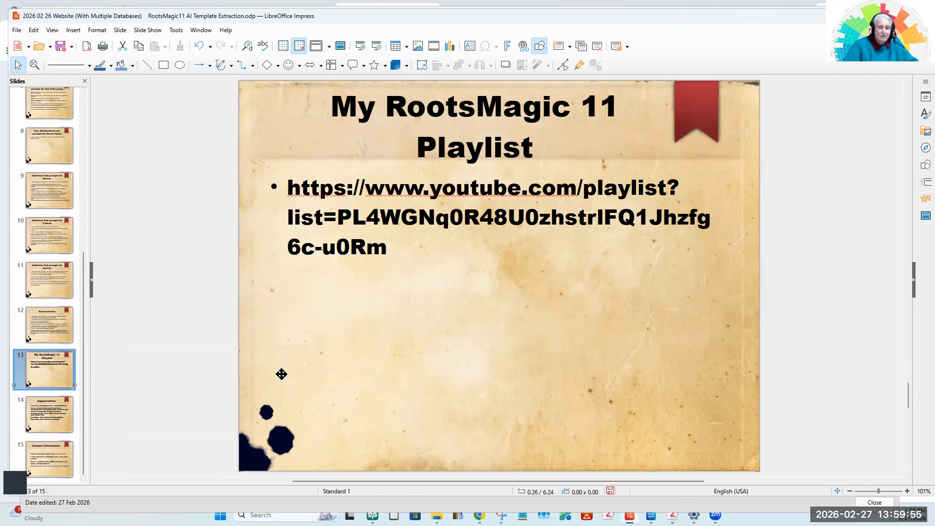
left_click(40, 417)
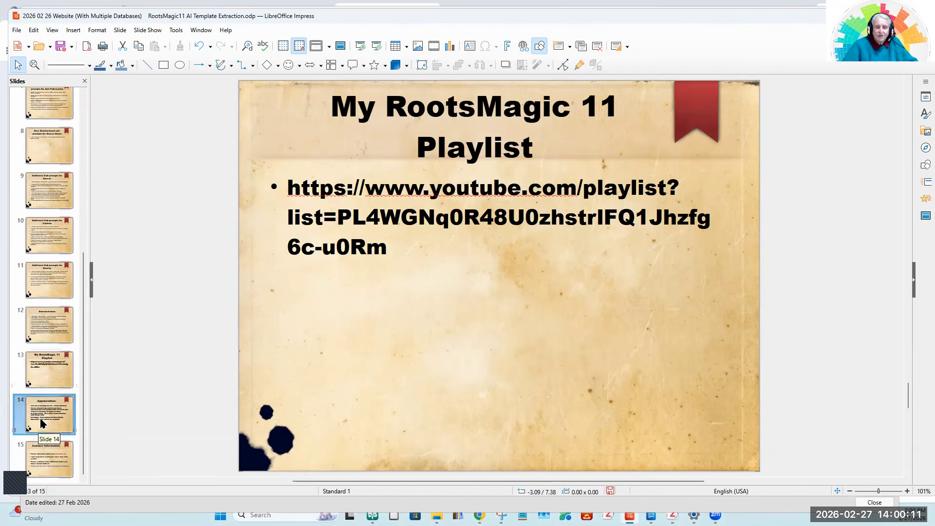